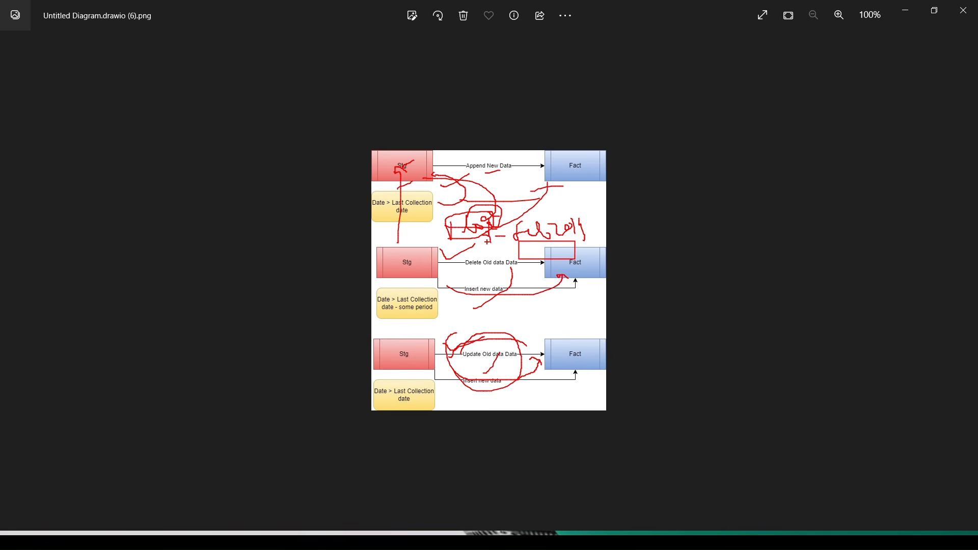
Step: Sketch a source S linked to a circled target T beside the load diagram, and clear all annotations
{"action": "mouse_move", "coordinate": [669, 192]}
{"action": "left_mouse_down"}
{"action": "mouse_move", "coordinate": [689, 211]}
{"action": "mouse_move", "coordinate": [683, 200]}
{"action": "mouse_move", "coordinate": [659, 223]}
{"action": "mouse_move", "coordinate": [774, 203]}
{"action": "left_mouse_up"}
{"action": "mouse_move", "coordinate": [825, 184]}
{"action": "left_mouse_down"}
{"action": "mouse_move", "coordinate": [767, 196]}
{"action": "mouse_move", "coordinate": [796, 173]}
{"action": "left_mouse_up"}
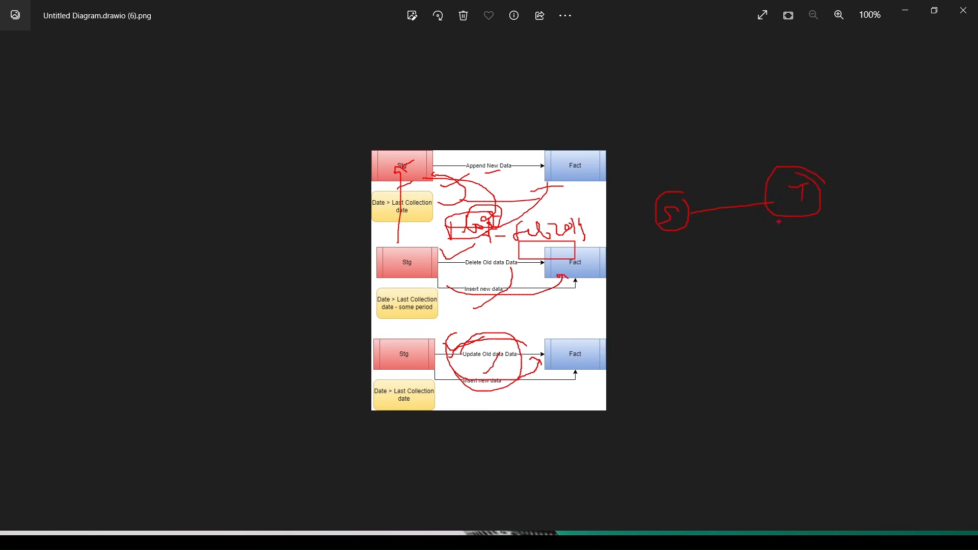
{"action": "mouse_move", "coordinate": [686, 257]}
{"action": "left_mouse_down"}
{"action": "mouse_move", "coordinate": [694, 250]}
{"action": "mouse_move", "coordinate": [712, 294]}
{"action": "left_mouse_up"}
{"action": "mouse_move", "coordinate": [788, 244]}
{"action": "left_mouse_down"}
{"action": "mouse_move", "coordinate": [841, 272]}
{"action": "mouse_move", "coordinate": [820, 275]}
{"action": "left_mouse_up"}
{"action": "mouse_move", "coordinate": [759, 235]}
{"action": "left_mouse_down"}
{"action": "mouse_move", "coordinate": [823, 230]}
{"action": "mouse_move", "coordinate": [745, 133]}
{"action": "mouse_move", "coordinate": [783, 307]}
{"action": "mouse_move", "coordinate": [881, 171]}
{"action": "left_mouse_up"}
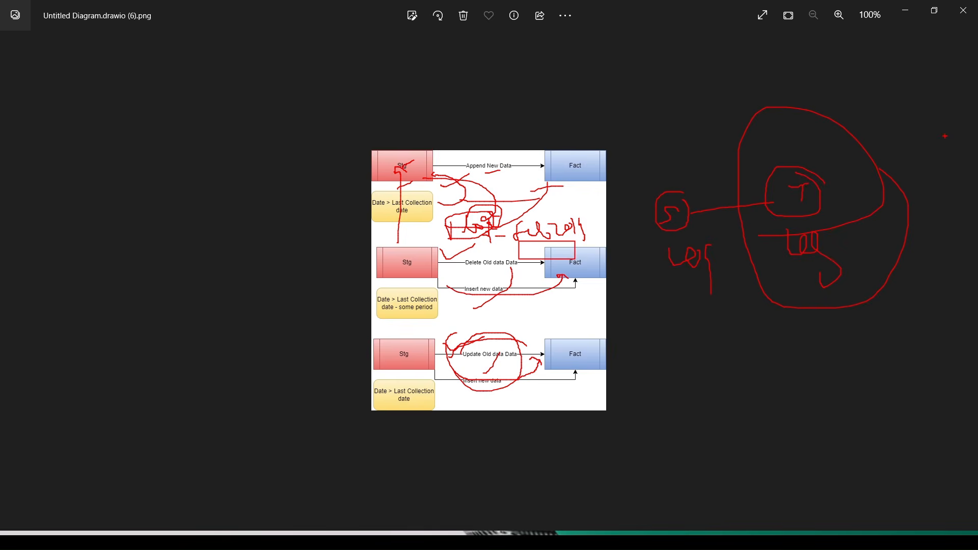
{"action": "key", "text": "Escape"}
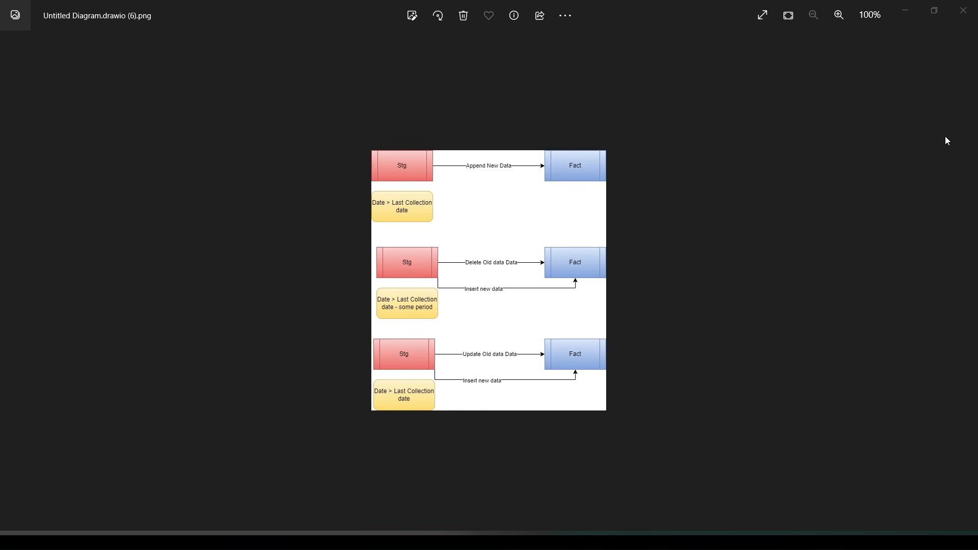
Step: Switch to the Test_DF_DP_proc pipeline in Power BI and mark its Dataflow and Stored procedure activities
{"action": "key", "text": "alt+Tab"}
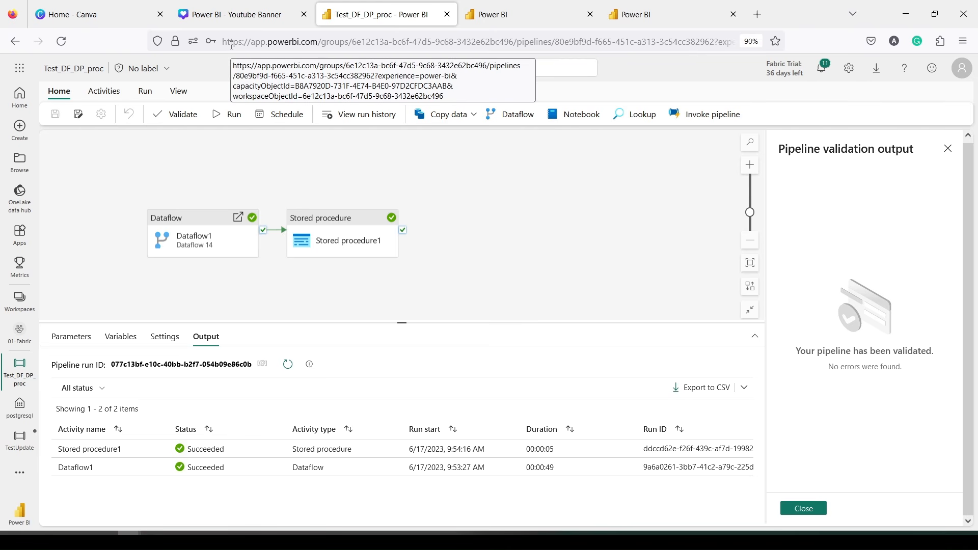
{"action": "key", "text": "ctrl+2"}
{"action": "left_click_drag", "start_coordinate": [195, 35], "coordinate": [346, 53]}
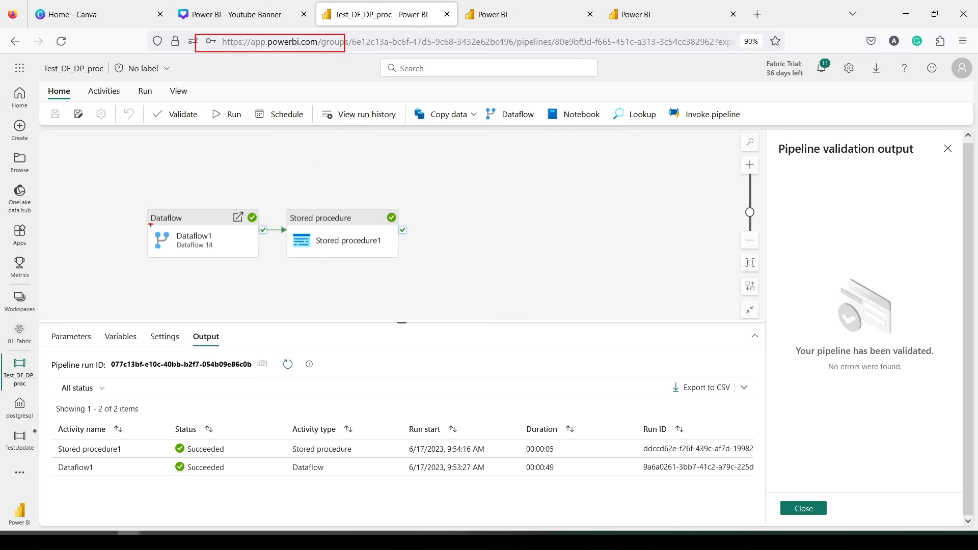
{"action": "mouse_move", "coordinate": [131, 202]}
{"action": "left_mouse_down"}
{"action": "mouse_move", "coordinate": [259, 281]}
{"action": "mouse_move", "coordinate": [140, 203]}
{"action": "left_mouse_up"}
{"action": "mouse_move", "coordinate": [365, 191]}
{"action": "left_mouse_down"}
{"action": "mouse_move", "coordinate": [392, 269]}
{"action": "mouse_move", "coordinate": [326, 192]}
{"action": "left_mouse_up"}
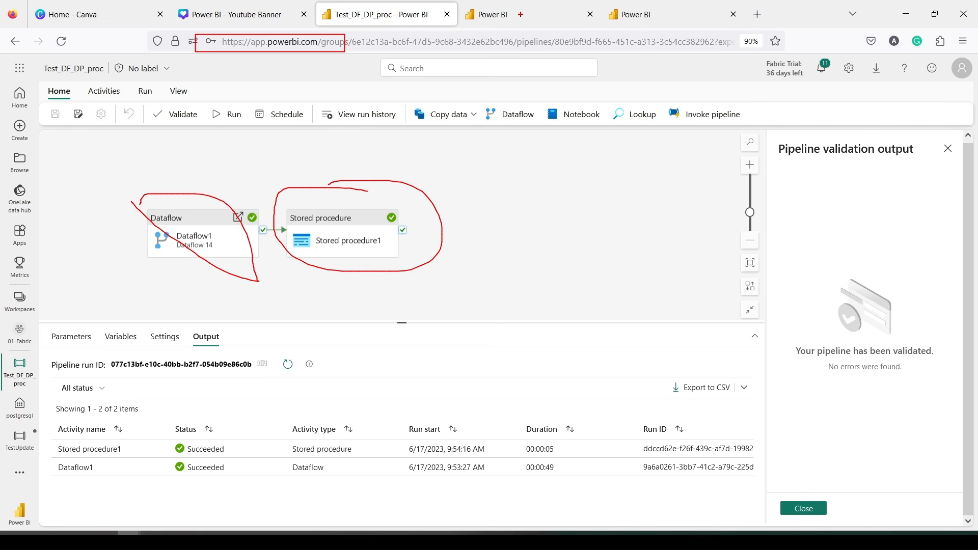
Step: Review the saved SQL queries 3 to 8 in the postgresql warehouse
{"action": "left_click", "coordinate": [518, 16]}
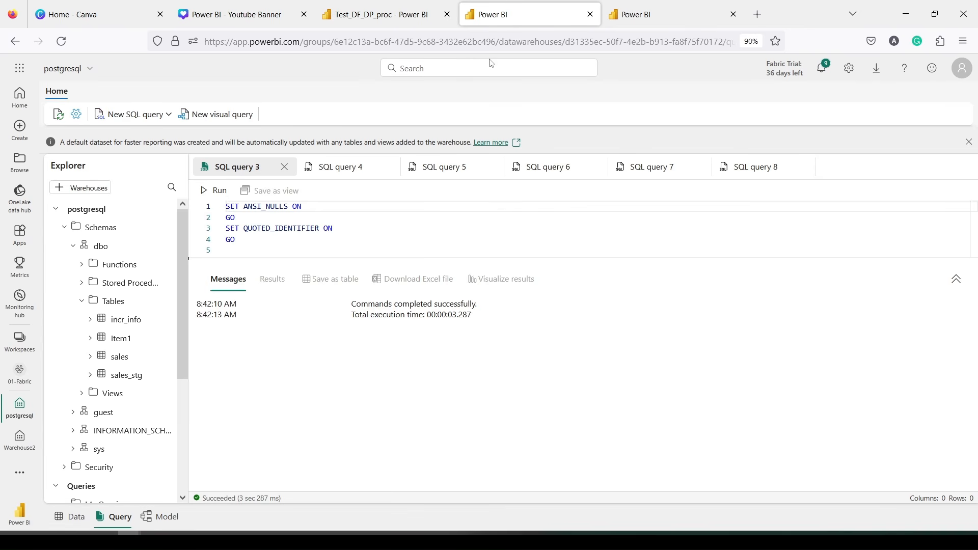
{"action": "left_click", "coordinate": [356, 173]}
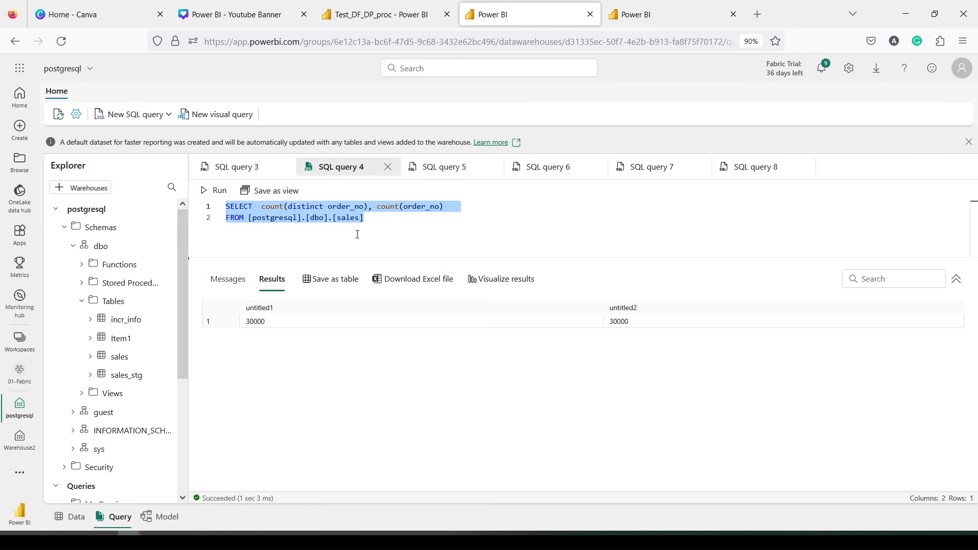
{"action": "left_click", "coordinate": [456, 173]}
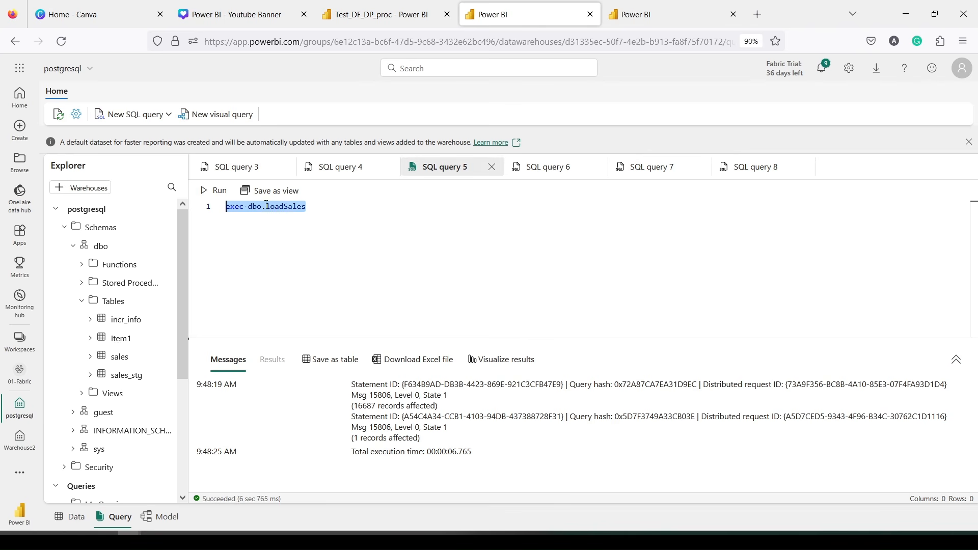
{"action": "left_click", "coordinate": [525, 172]}
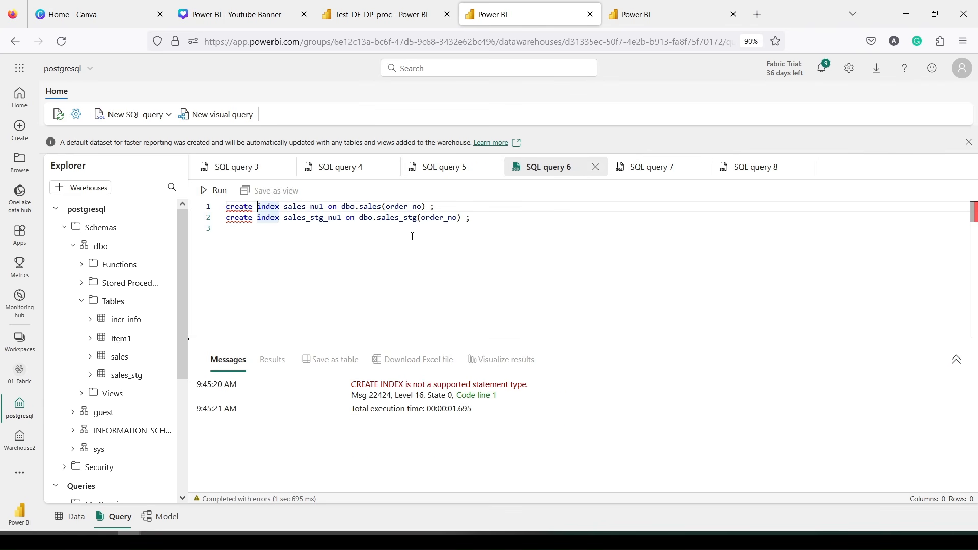
{"action": "left_click", "coordinate": [648, 170]}
{"action": "left_click", "coordinate": [757, 168]}
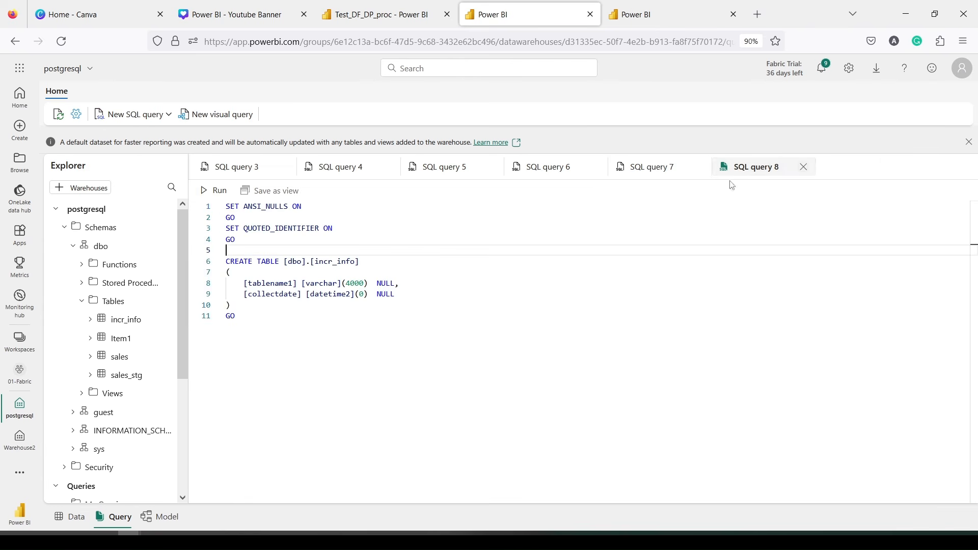
{"action": "left_click", "coordinate": [322, 171]}
{"action": "left_click", "coordinate": [236, 167]}
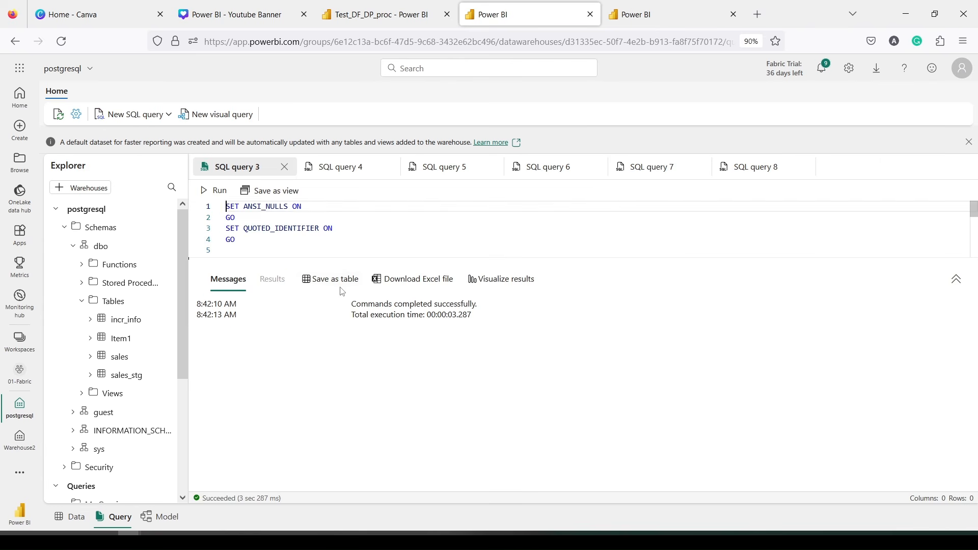
Step: Switch to DataFlowIncr.sql in Notepad++ and examine the incr_info table definition and its insert statement
{"action": "key", "text": "alt+Tab"}
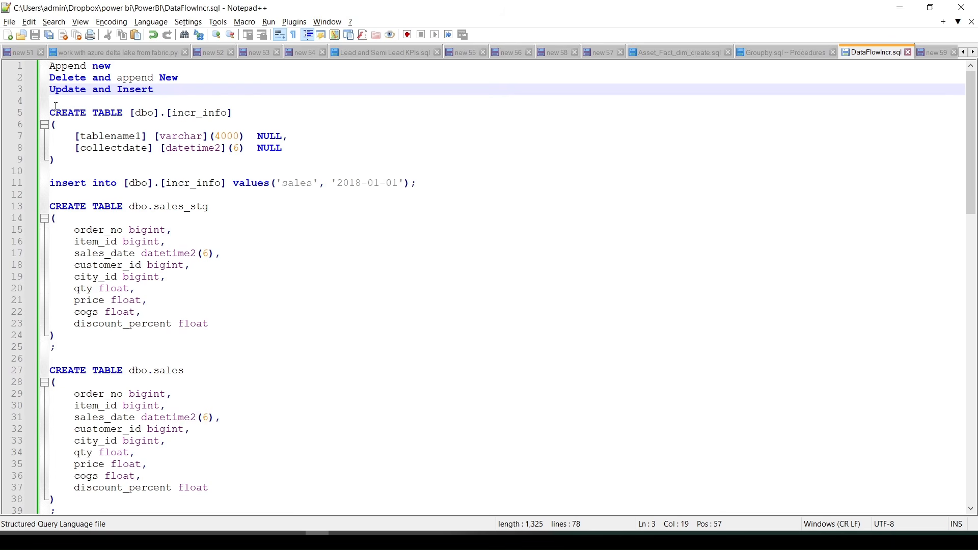
{"action": "left_click_drag", "start_coordinate": [51, 111], "coordinate": [62, 170]}
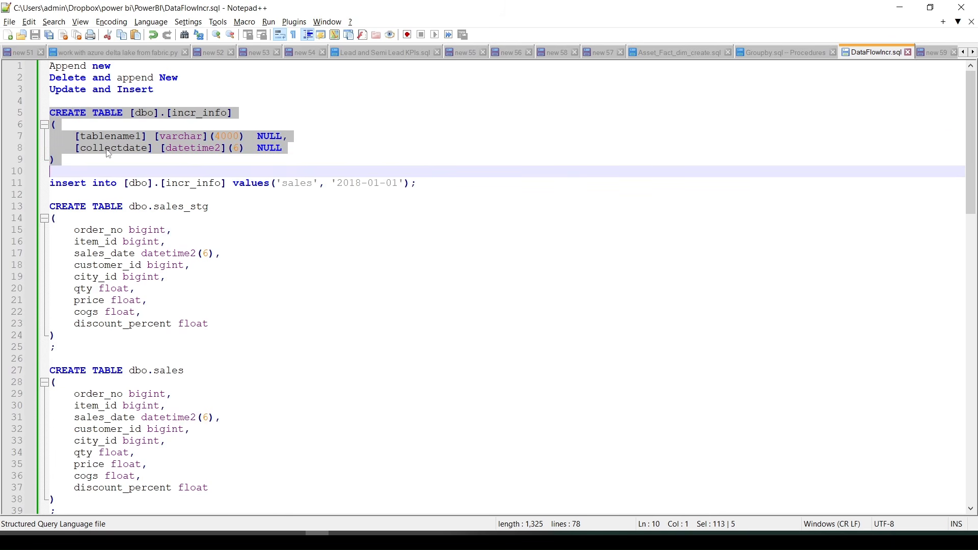
{"action": "double_click", "coordinate": [294, 183]}
{"action": "left_click_drag", "start_coordinate": [416, 184], "coordinate": [36, 117]}
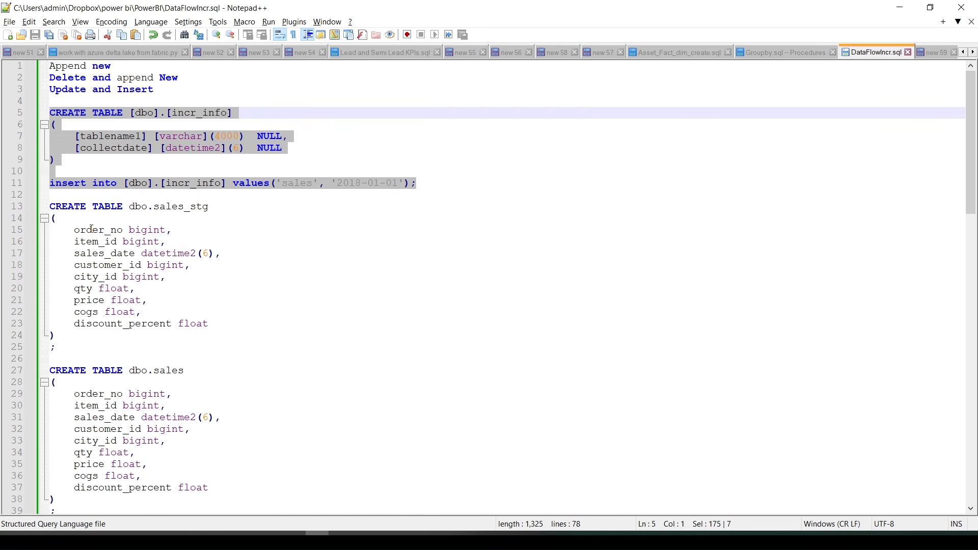
Step: Examine the CREATE TABLE statements for dbo.sales_stg and dbo.sales
{"action": "left_click", "coordinate": [53, 207]}
{"action": "left_click_drag", "start_coordinate": [54, 216], "coordinate": [86, 344]}
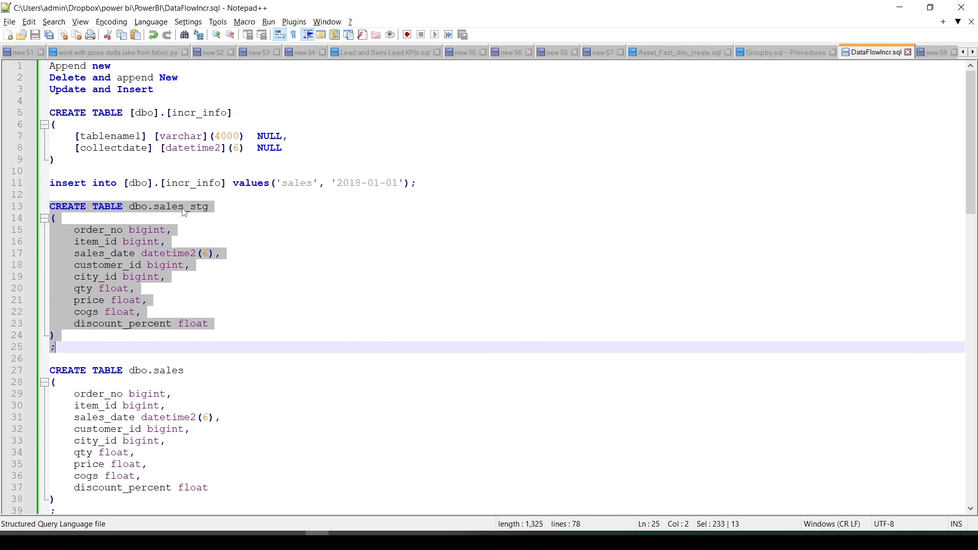
{"action": "scroll", "coordinate": [184, 213], "scroll_direction": "down", "scroll_amount": 4}
{"action": "left_click_drag", "start_coordinate": [56, 371], "coordinate": [239, 325]}
Step: Examine the procedure's insert into dbo.sales, including the left join on order_no and its null filter
{"action": "scroll", "coordinate": [109, 231], "scroll_direction": "down", "scroll_amount": 5}
{"action": "scroll", "coordinate": [245, 299], "scroll_direction": "down", "scroll_amount": 6}
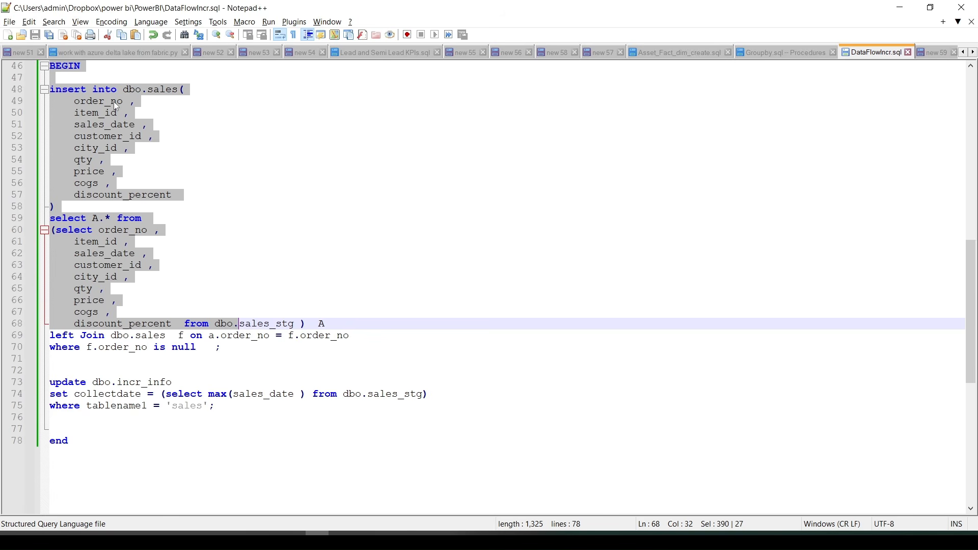
{"action": "left_click", "coordinate": [314, 326]}
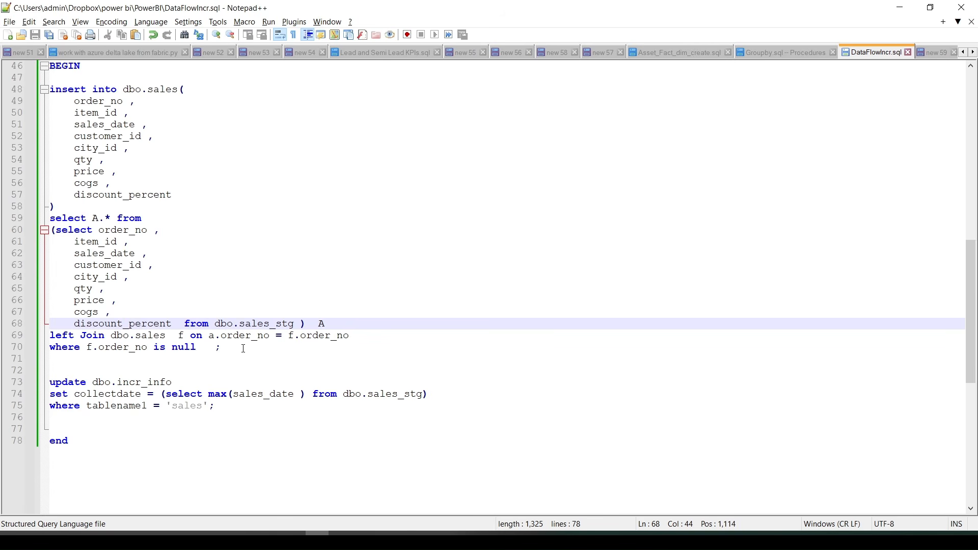
{"action": "left_click_drag", "start_coordinate": [245, 348], "coordinate": [50, 335]}
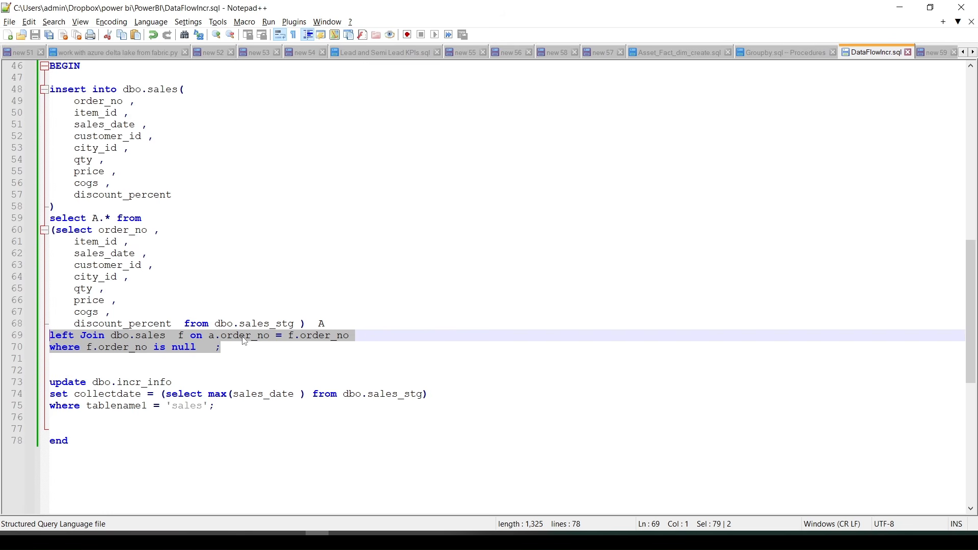
{"action": "left_click_drag", "start_coordinate": [226, 348], "coordinate": [22, 84]}
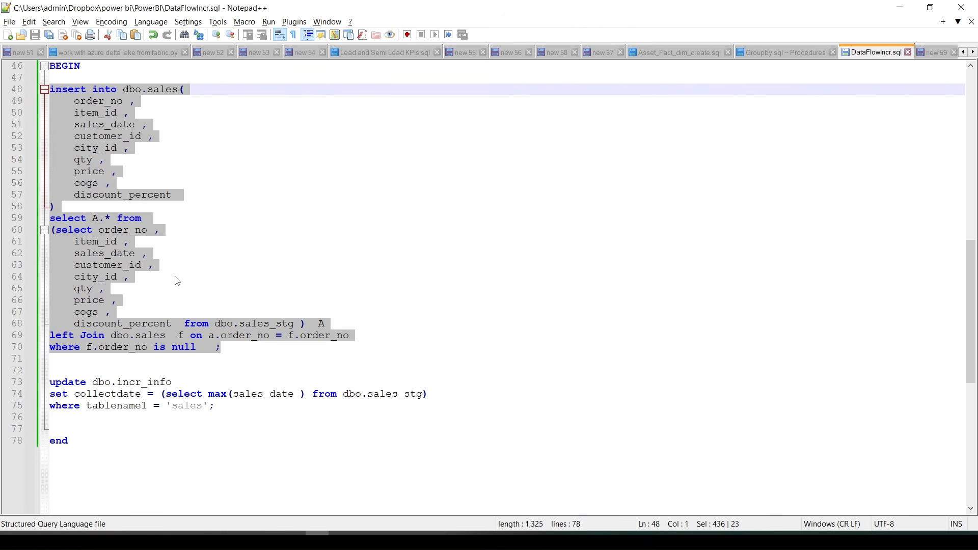
Step: Examine the update of dbo.incr_info that sets collectdate from the maximum sales_date in dbo.sales_stg
{"action": "double_click", "coordinate": [131, 379]}
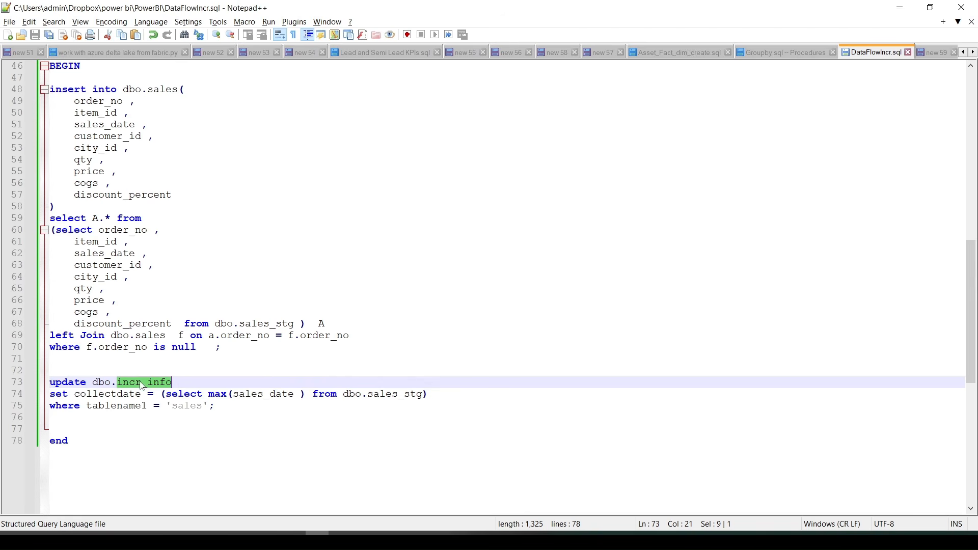
{"action": "double_click", "coordinate": [126, 394]}
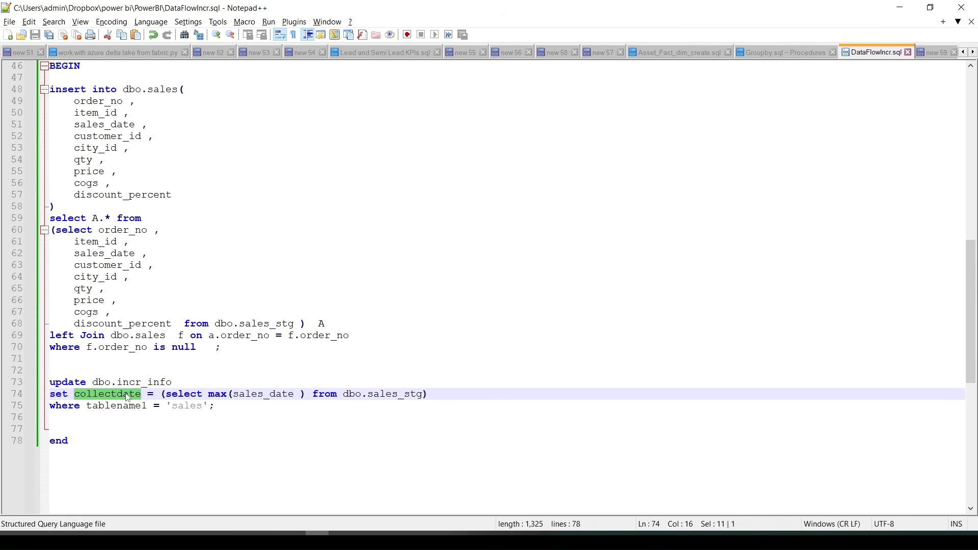
{"action": "double_click", "coordinate": [386, 400]}
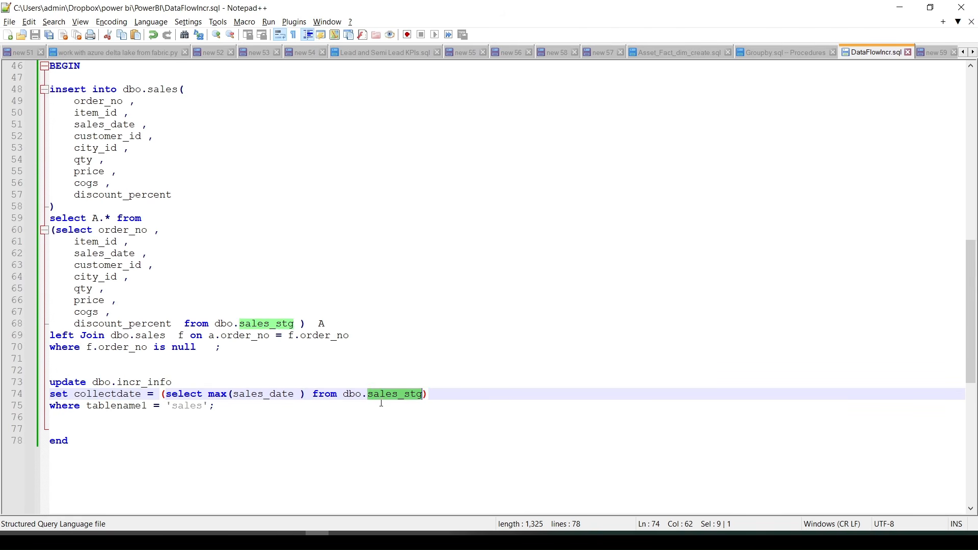
{"action": "left_click_drag", "start_coordinate": [268, 410], "coordinate": [39, 397]}
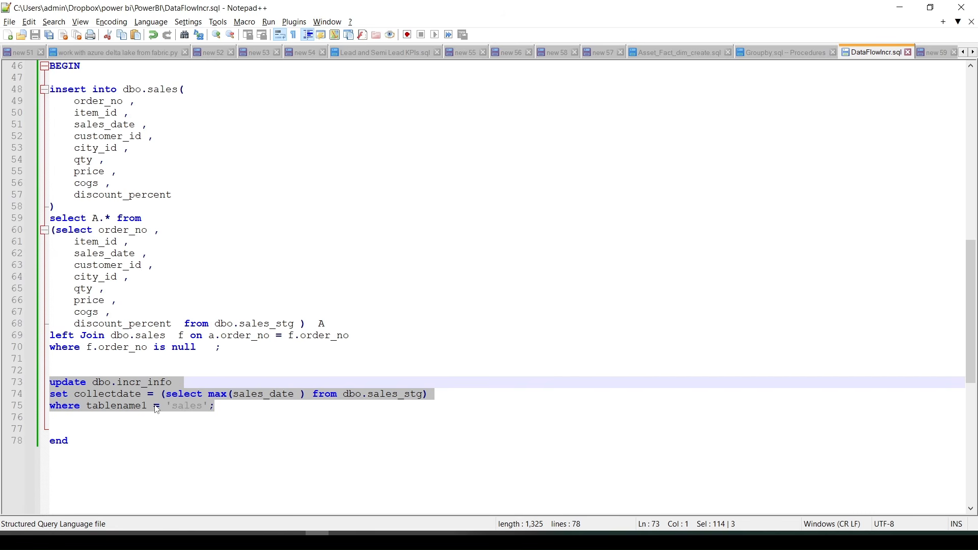
{"action": "scroll", "coordinate": [200, 311], "scroll_direction": "up", "scroll_amount": 4}
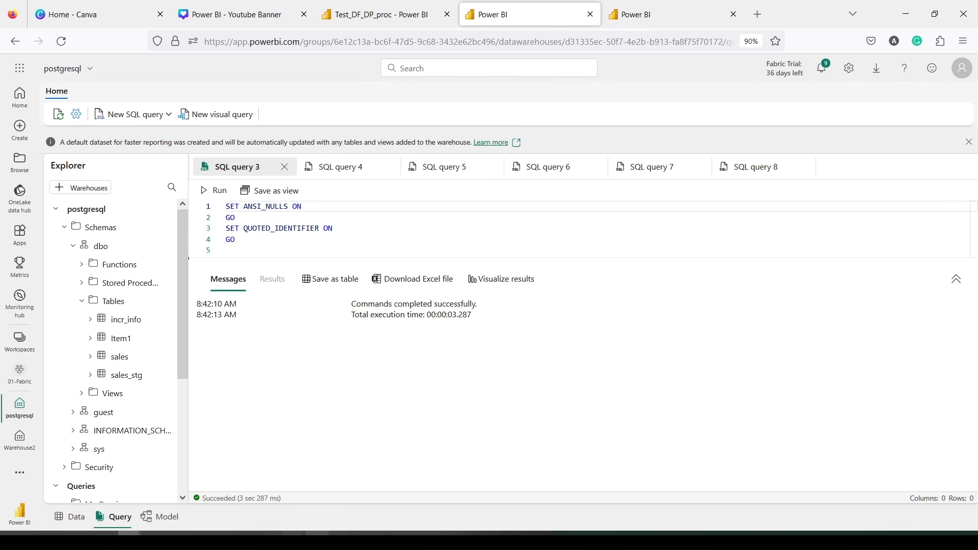
Step: Switch to the other Power BI browser window and open the 01-Fabric workspace
{"action": "mouse_move", "coordinate": [143, 541]}
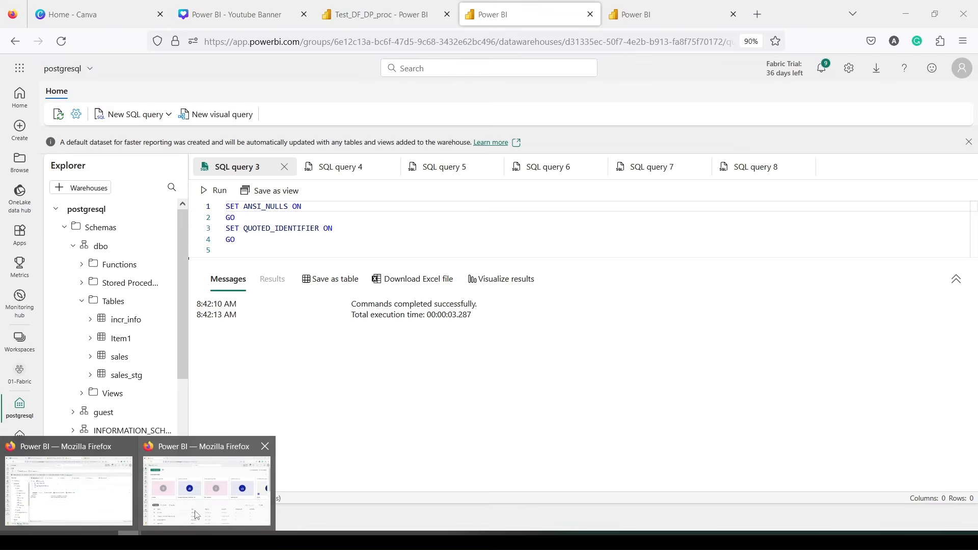
{"action": "left_click", "coordinate": [198, 514]}
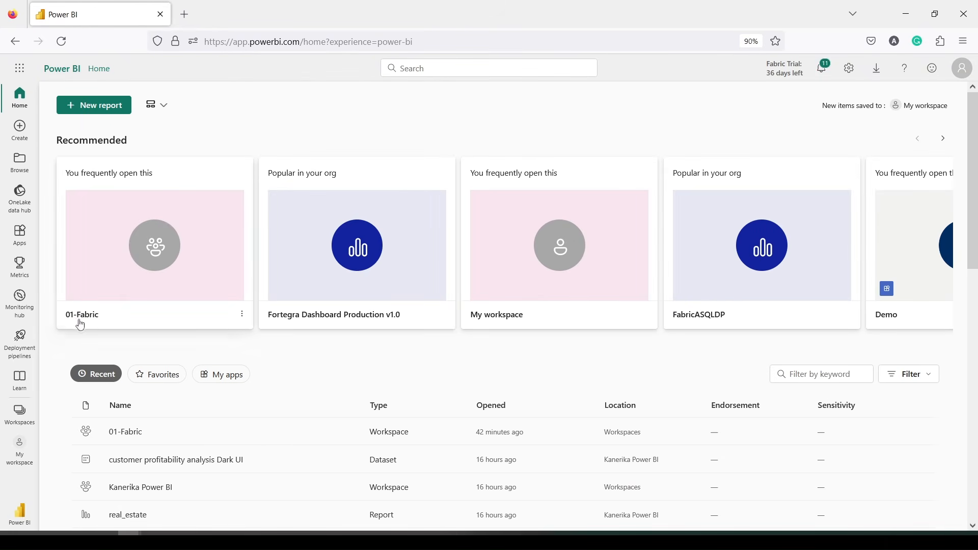
{"action": "left_click", "coordinate": [23, 421]}
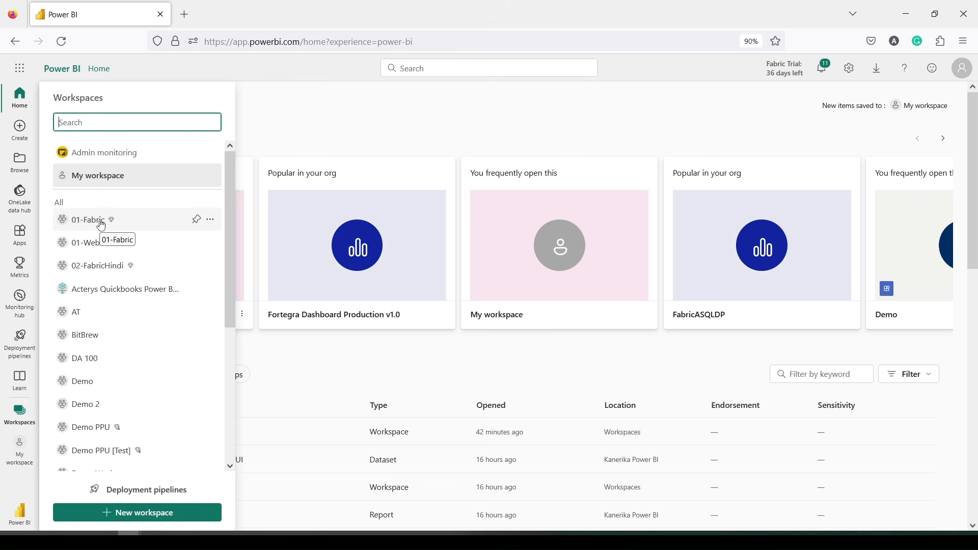
{"action": "left_click_drag", "start_coordinate": [54, 210], "coordinate": [153, 232]}
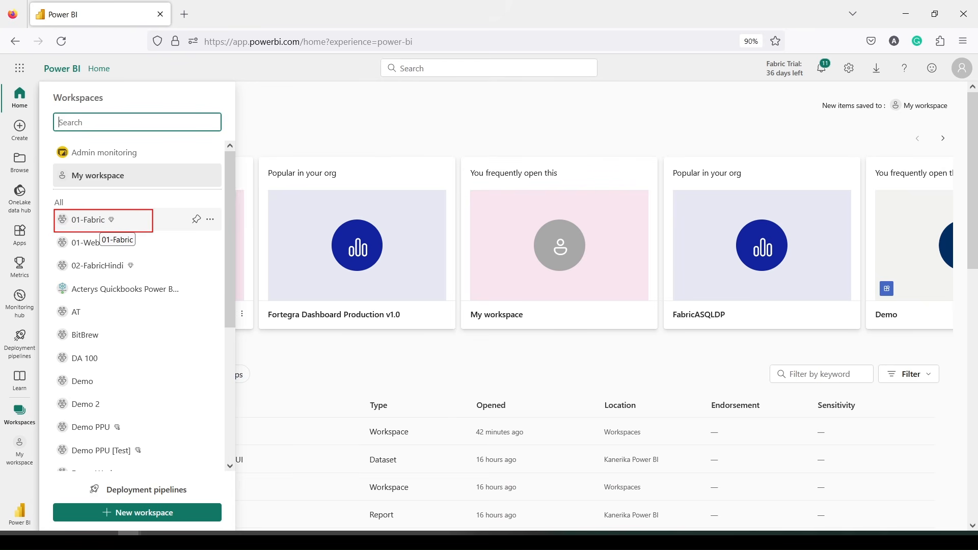
{"action": "left_click", "coordinate": [102, 222]}
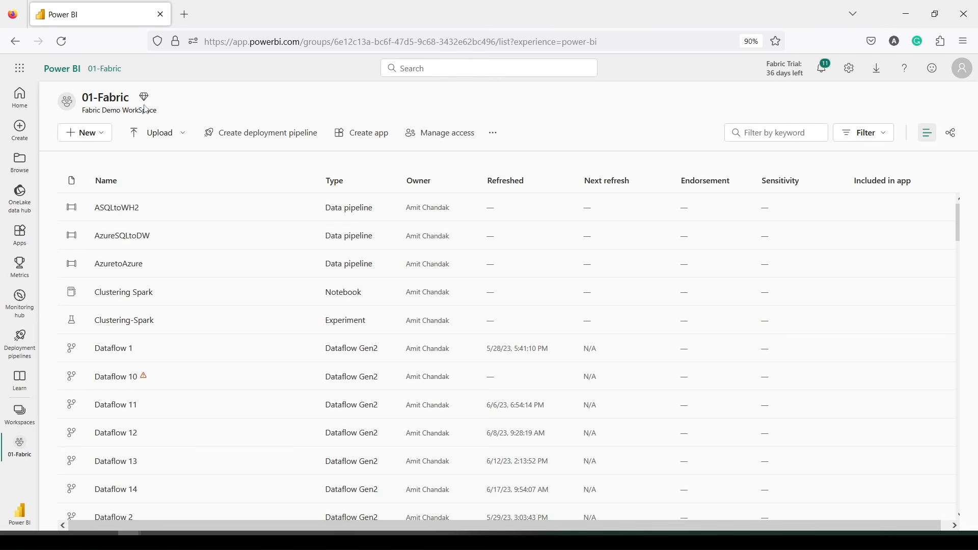
Step: Create a new Warehouse (Preview) item named indrDemo in the 01-Fabric workspace
{"action": "left_click", "coordinate": [97, 135]}
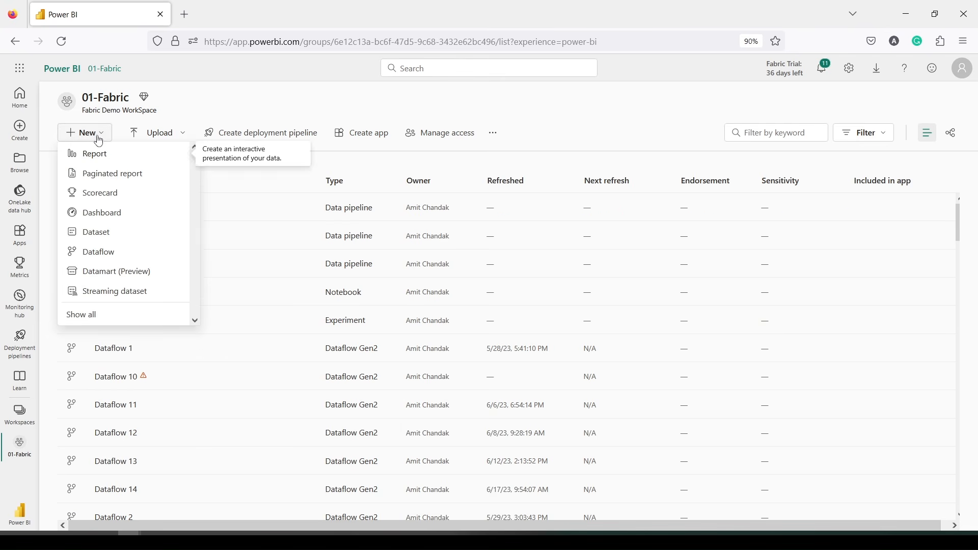
{"action": "left_click", "coordinate": [87, 316]}
{"action": "scroll", "coordinate": [99, 292], "scroll_direction": "down", "scroll_amount": 5}
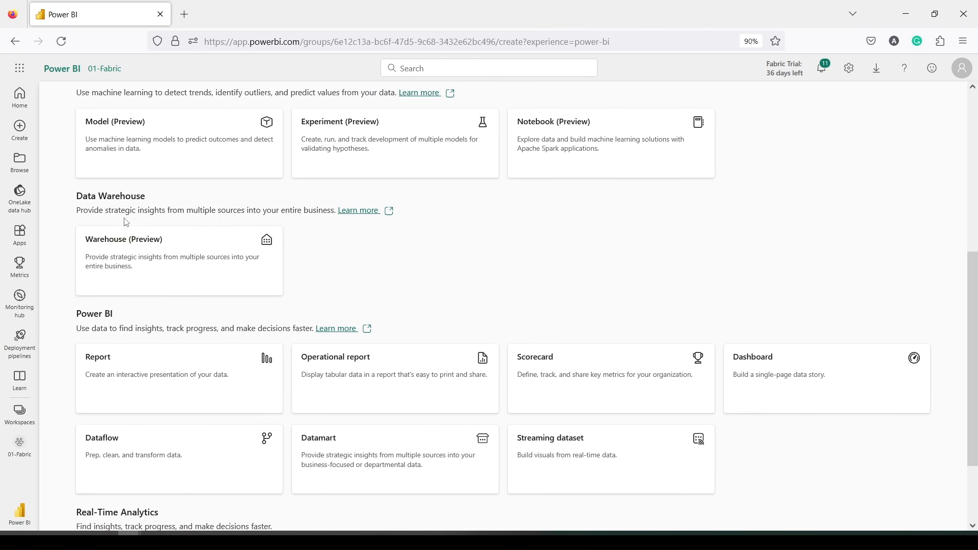
{"action": "left_click_drag", "start_coordinate": [295, 302], "coordinate": [306, 303]}
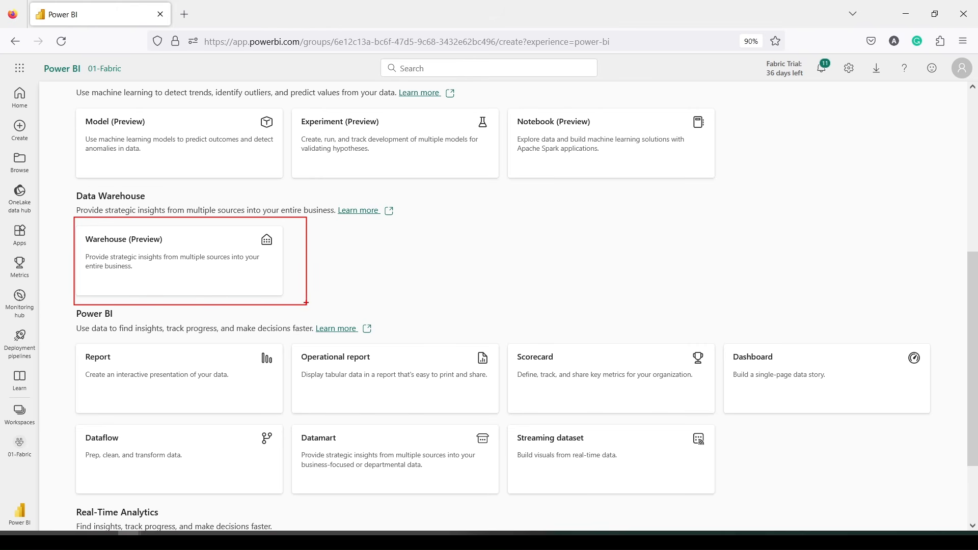
{"action": "left_click", "coordinate": [209, 284]}
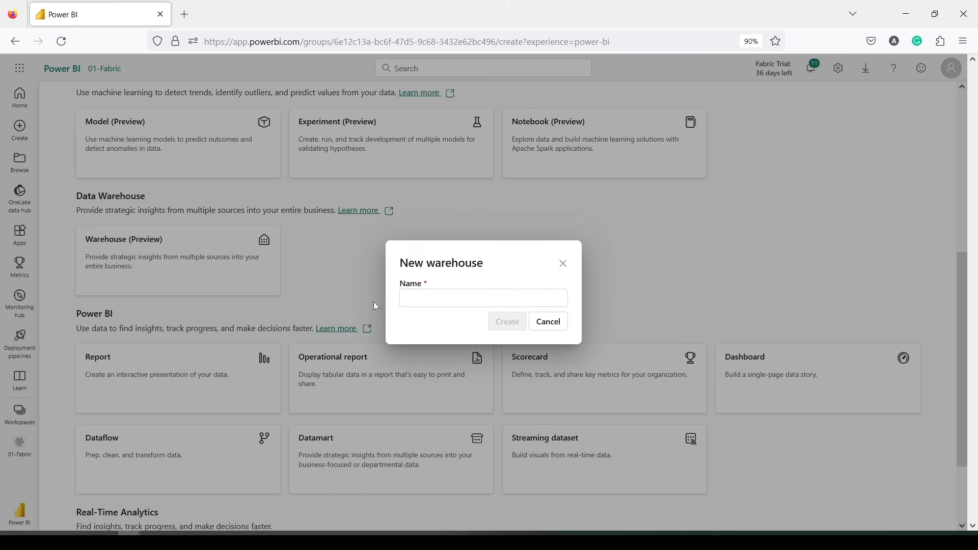
{"action": "left_click", "coordinate": [418, 301]}
{"action": "type", "text": "i"}
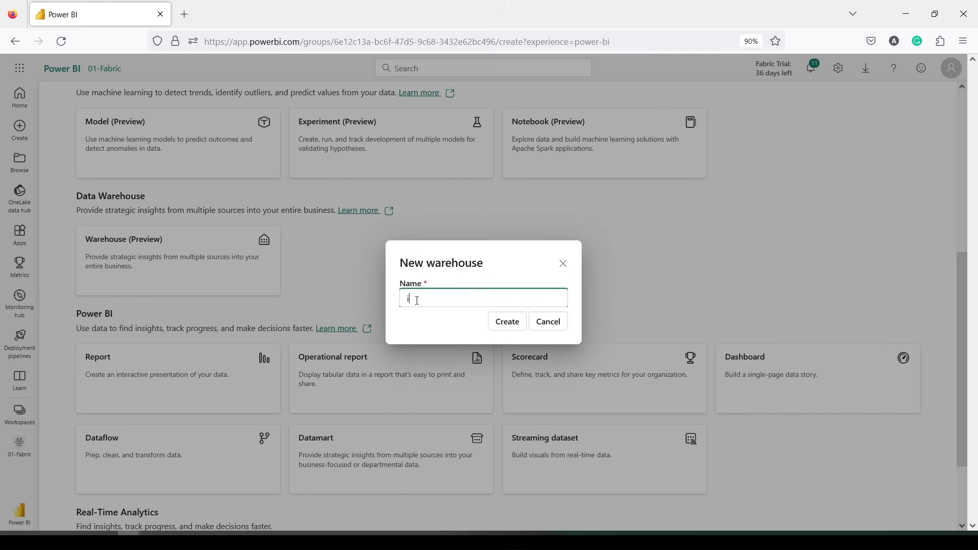
{"action": "type", "text": "ncrDemo"}
{"action": "left_click", "coordinate": [508, 323]}
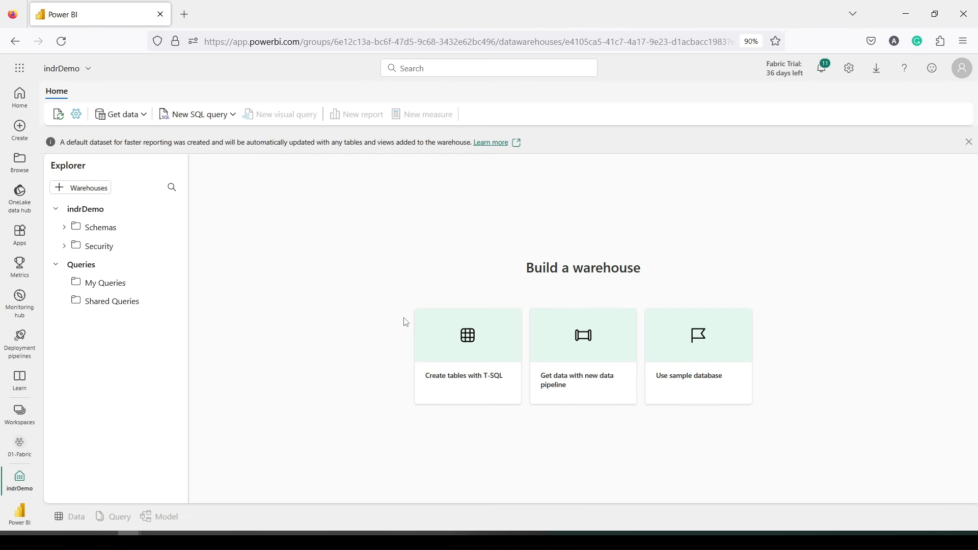
Step: Switch to DataFlowIncr.sql in Notepad++ and copy the incr_info, sales_stg and sales table statements, including the incr_info insert
{"action": "left_click", "coordinate": [64, 229]}
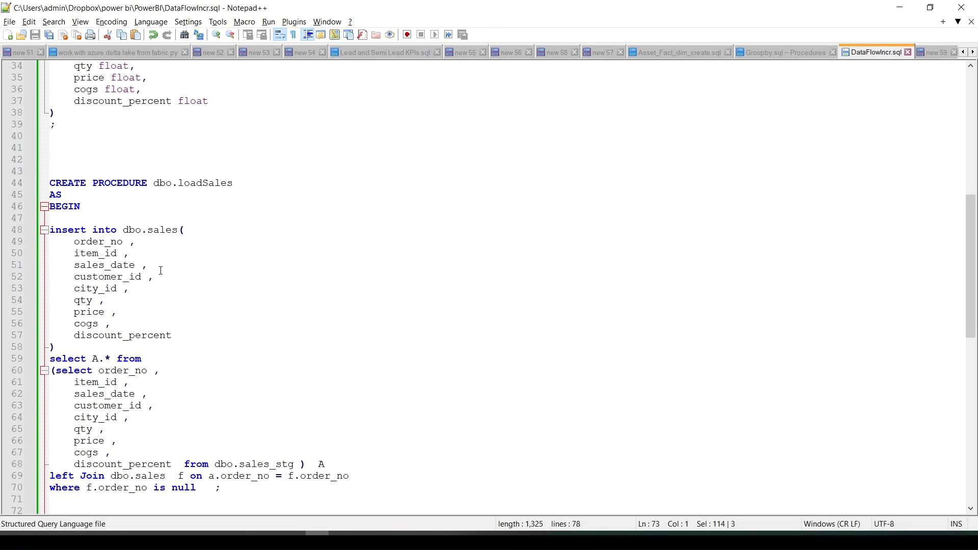
{"action": "scroll", "coordinate": [175, 290], "scroll_direction": "down", "scroll_amount": 3}
{"action": "left_click", "coordinate": [220, 383]}
{"action": "scroll", "coordinate": [212, 338], "scroll_direction": "up", "scroll_amount": 1}
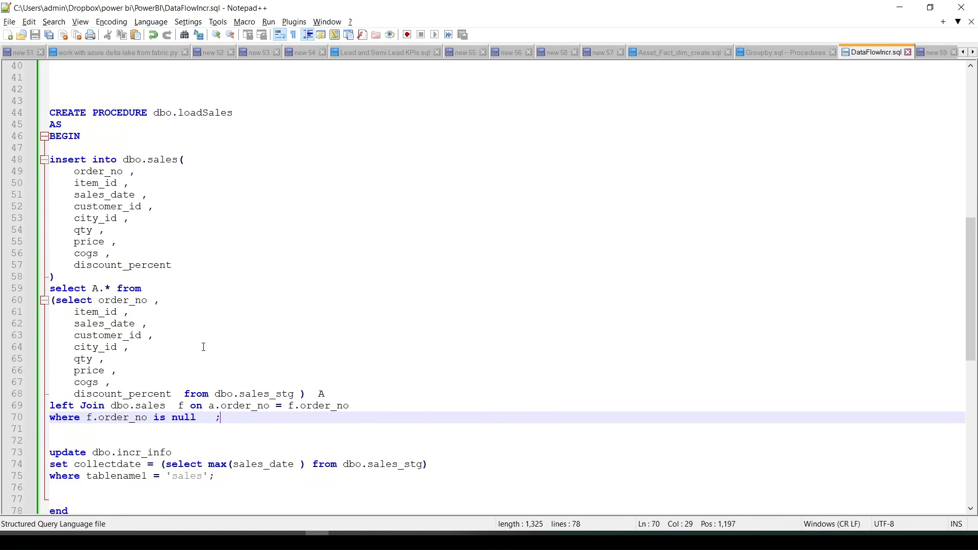
{"action": "scroll", "coordinate": [156, 299], "scroll_direction": "up", "scroll_amount": 2}
{"action": "scroll", "coordinate": [137, 281], "scroll_direction": "down", "scroll_amount": 4}
{"action": "scroll", "coordinate": [113, 261], "scroll_direction": "up", "scroll_amount": 9}
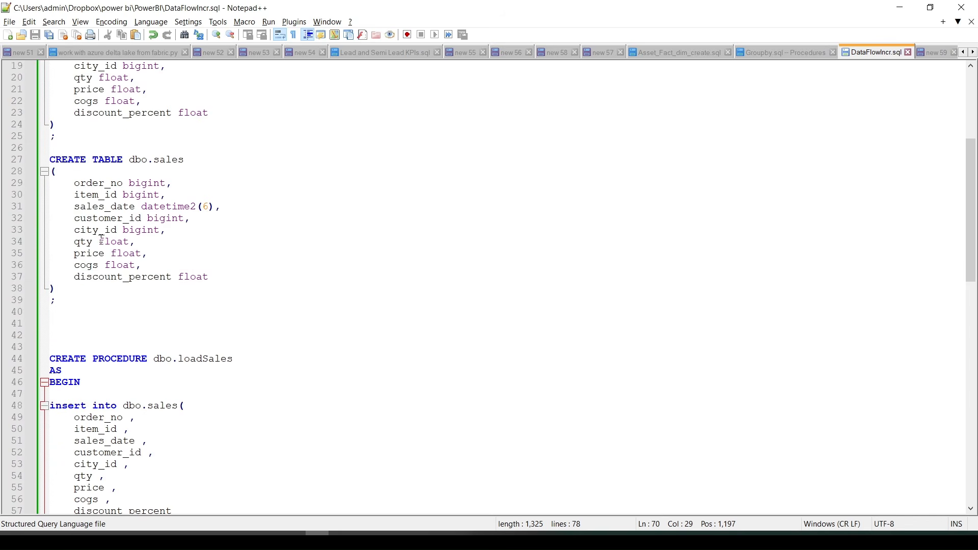
{"action": "left_click_drag", "start_coordinate": [73, 301], "coordinate": [21, 116]}
{"action": "scroll", "coordinate": [49, 230], "scroll_direction": "up", "scroll_amount": 6}
{"action": "key", "text": "alt+Tab"}
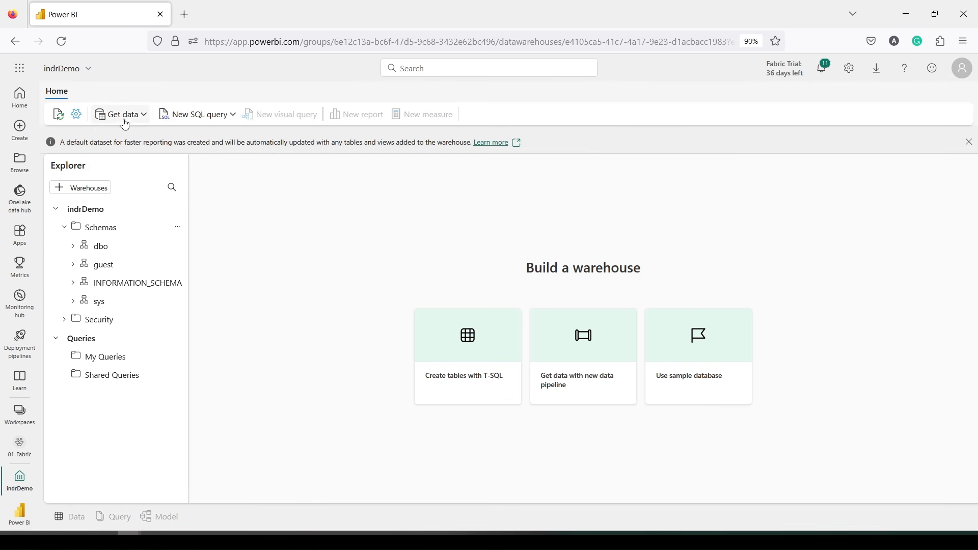
Step: Paste the copied statements into a new SQL query in the indrDemo warehouse and run only the CREATE TABLE for dbo.incr_info
{"action": "left_click", "coordinate": [179, 121]}
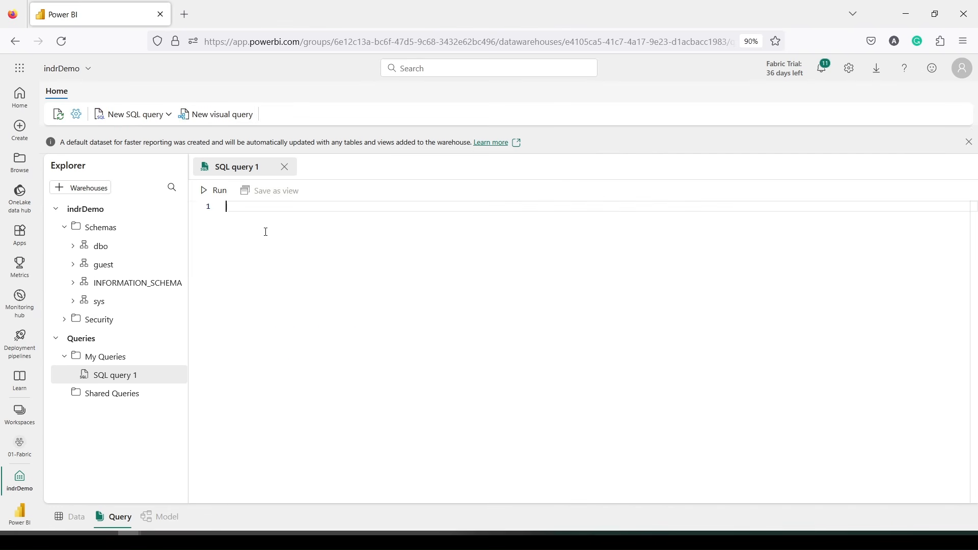
{"action": "key", "text": "ctrl+v"}
{"action": "scroll", "coordinate": [311, 264], "scroll_direction": "up", "scroll_amount": 3}
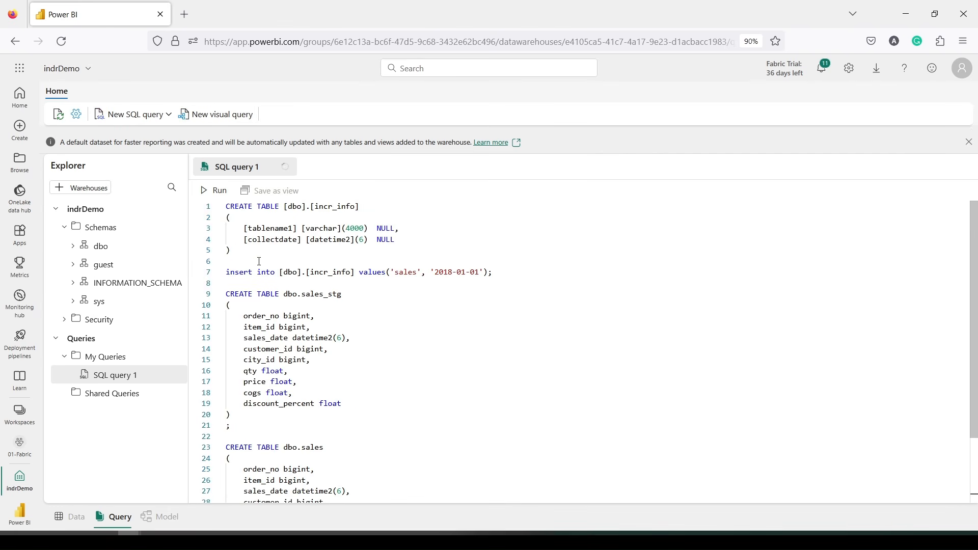
{"action": "left_click_drag", "start_coordinate": [260, 261], "coordinate": [206, 204]}
{"action": "left_click", "coordinate": [206, 191]}
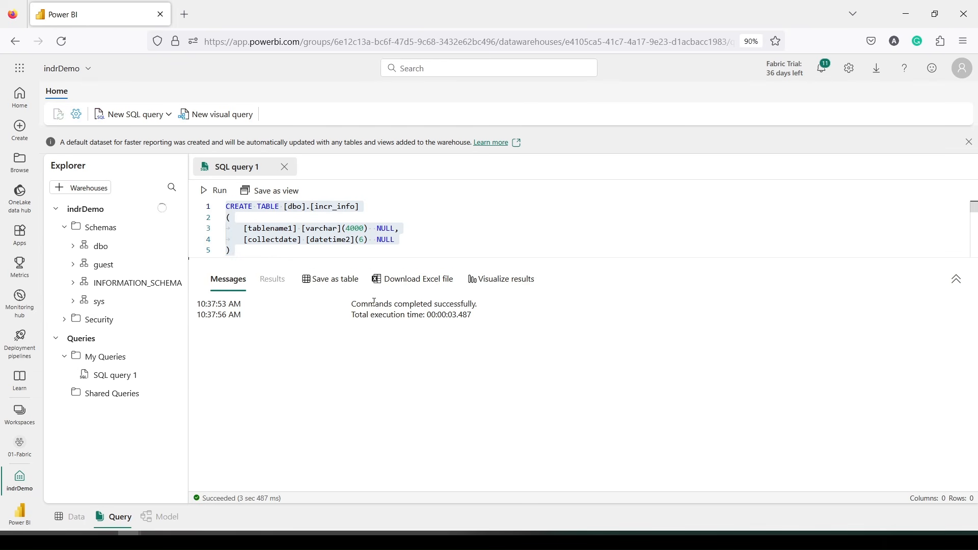
Step: Run only the insert statement that adds the values 'sales' and '2018-01-01' to dbo.incr_info
{"action": "left_click", "coordinate": [370, 240]}
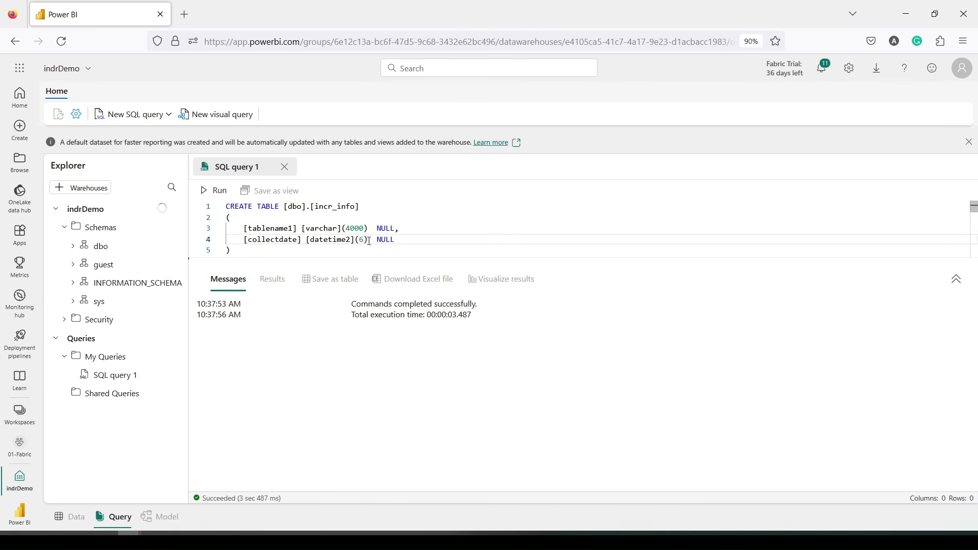
{"action": "left_click_drag", "start_coordinate": [369, 241], "coordinate": [308, 240]}
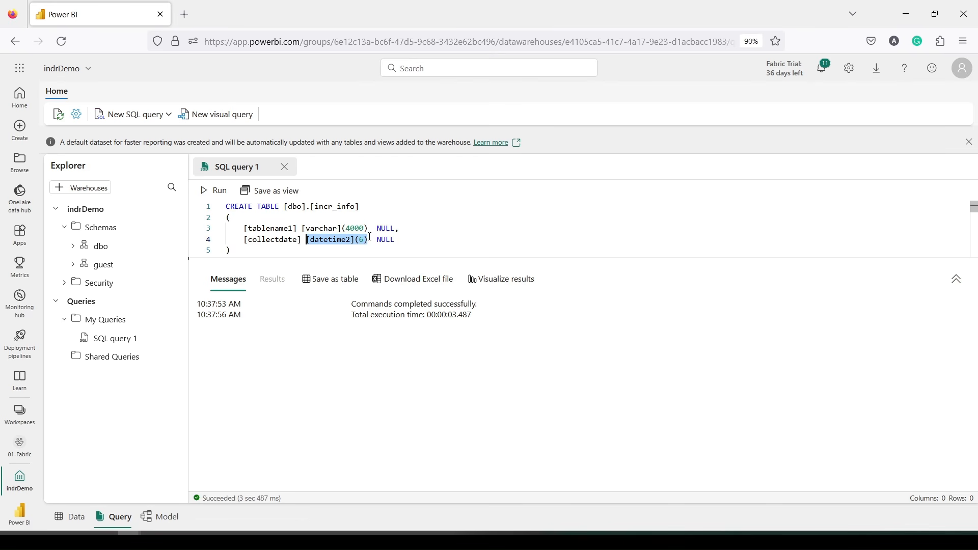
{"action": "scroll", "coordinate": [370, 239], "scroll_direction": "down", "scroll_amount": 1}
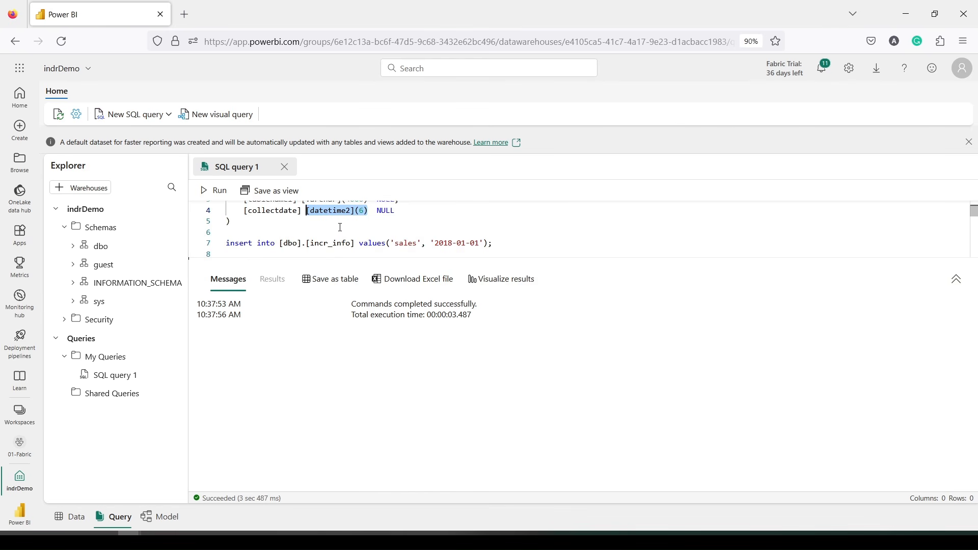
{"action": "left_click", "coordinate": [497, 243]}
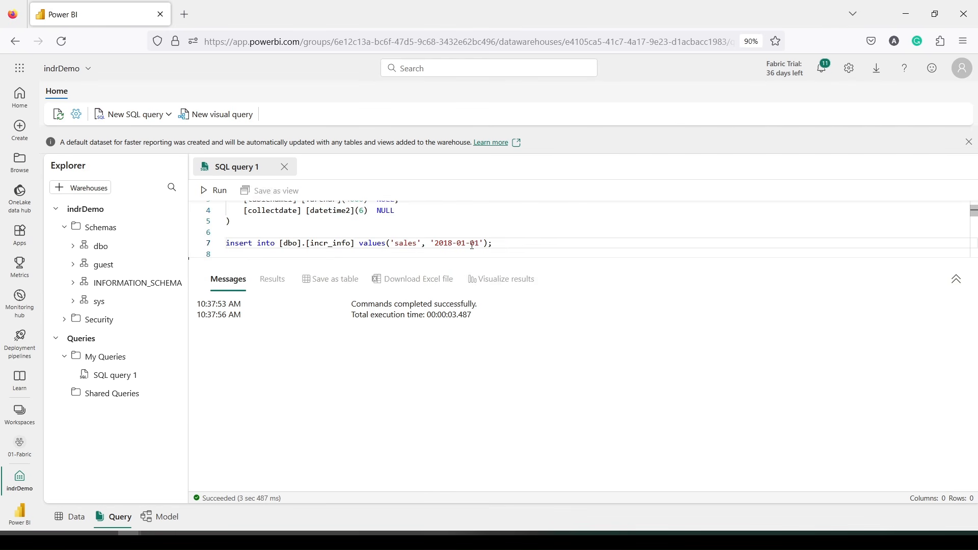
{"action": "left_click_drag", "start_coordinate": [496, 243], "coordinate": [227, 243]}
{"action": "left_click", "coordinate": [218, 192]}
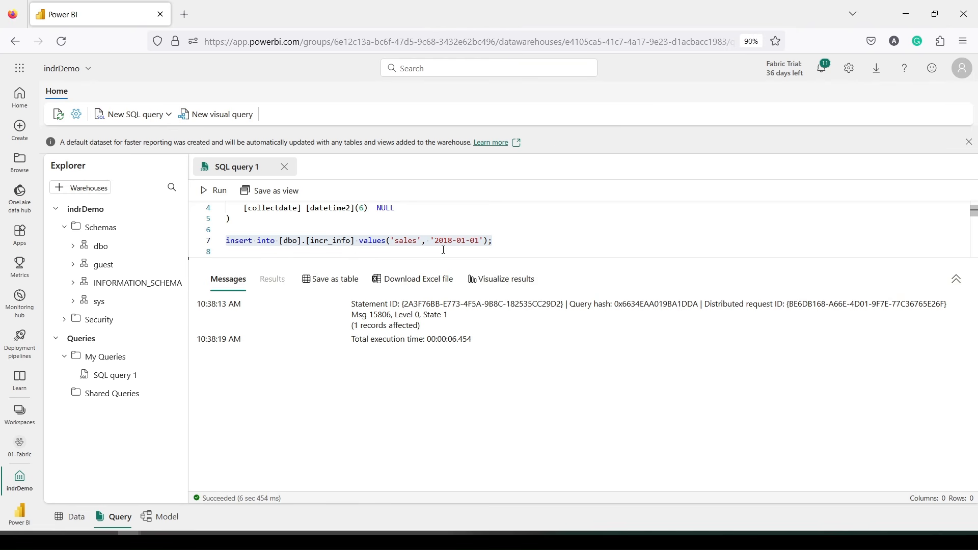
Step: Run the CREATE TABLE statements for dbo.sales_stg and dbo.sales, one after the other
{"action": "scroll", "coordinate": [412, 234], "scroll_direction": "down", "scroll_amount": 1}
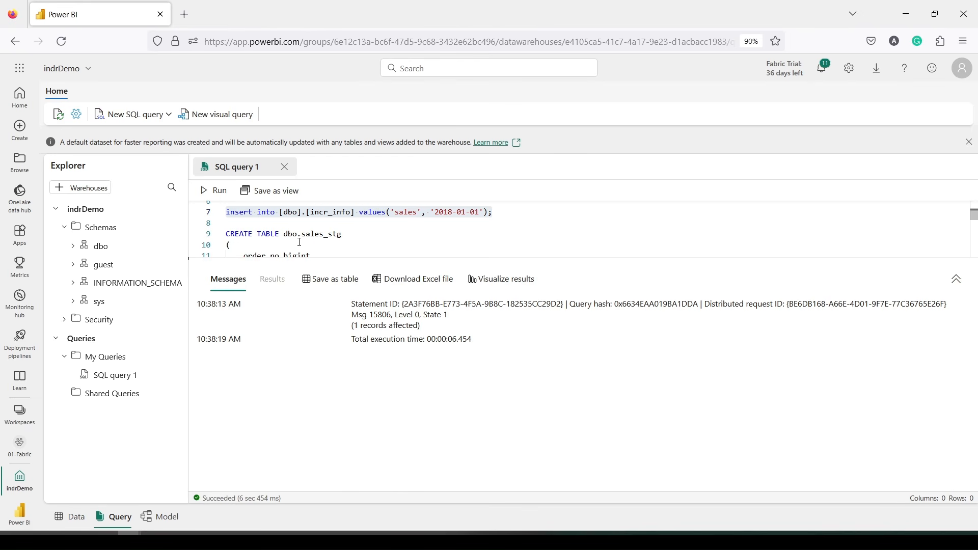
{"action": "left_click_drag", "start_coordinate": [231, 234], "coordinate": [276, 226]}
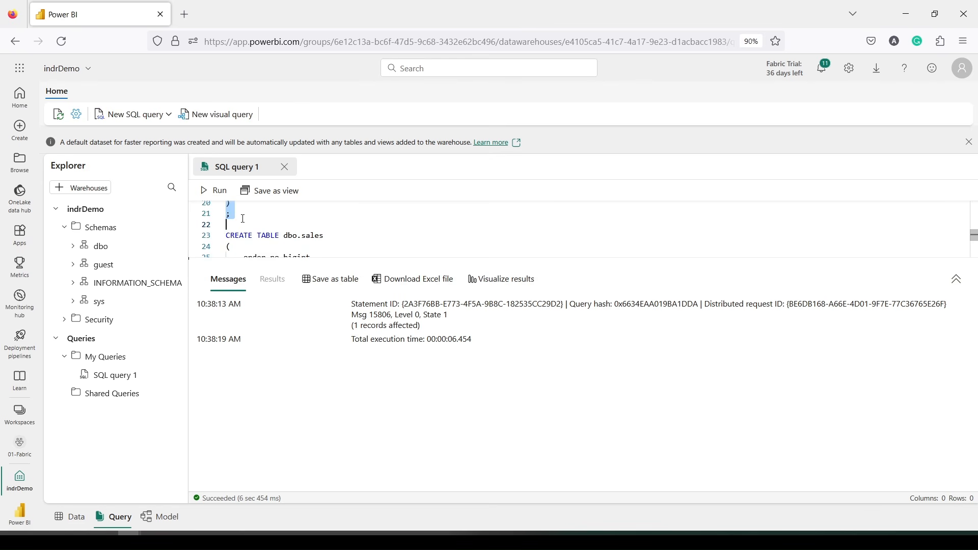
{"action": "left_click", "coordinate": [215, 191]}
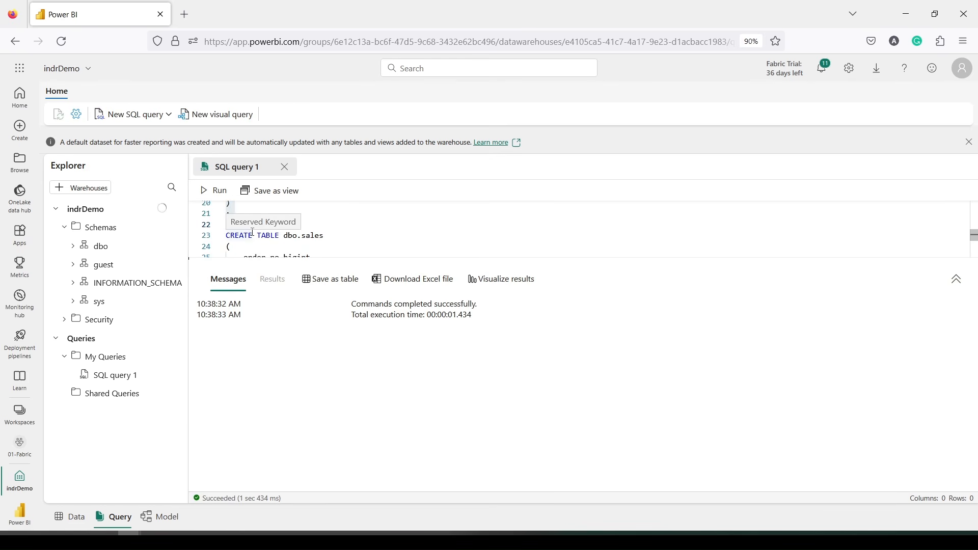
{"action": "left_click_drag", "start_coordinate": [228, 237], "coordinate": [309, 252]}
{"action": "left_click", "coordinate": [211, 191]}
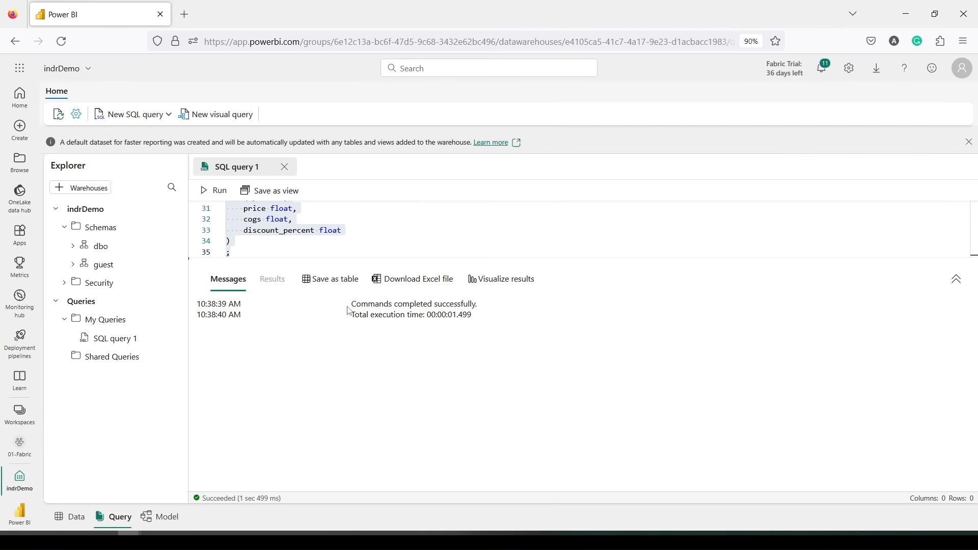
Step: Preview the data of the incr_info, sales and sales_stg tables in the dbo schema
{"action": "scroll", "coordinate": [326, 235], "scroll_direction": "up", "scroll_amount": 10}
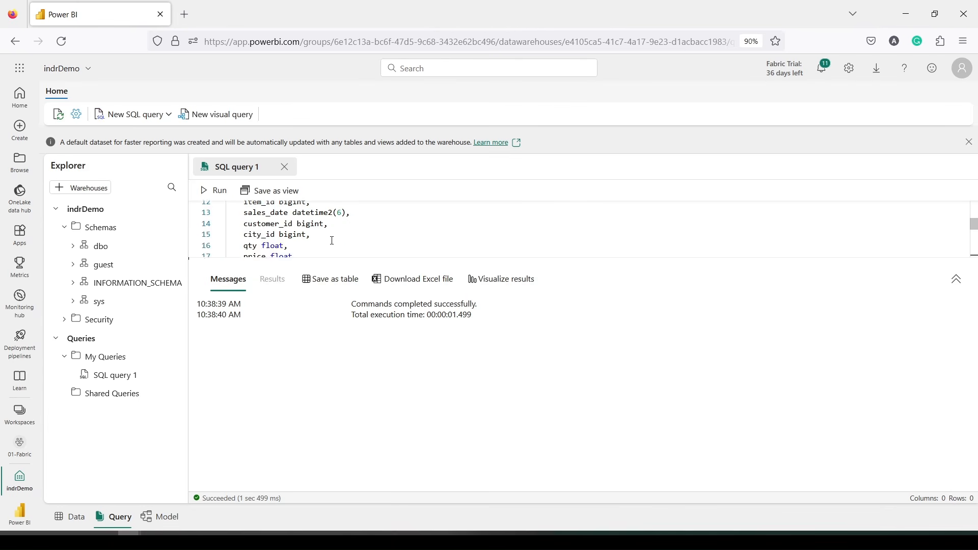
{"action": "scroll", "coordinate": [332, 240], "scroll_direction": "up", "scroll_amount": 1}
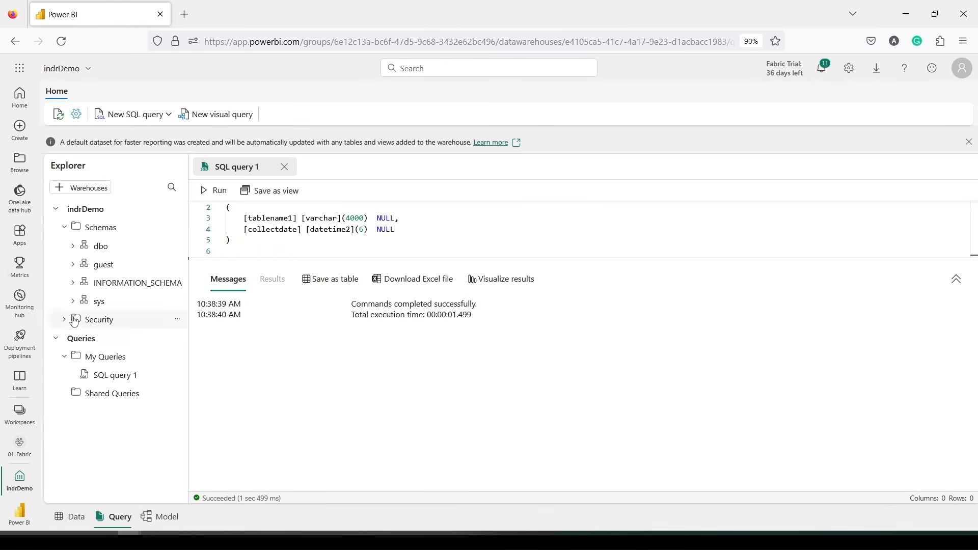
{"action": "left_click", "coordinate": [74, 247]}
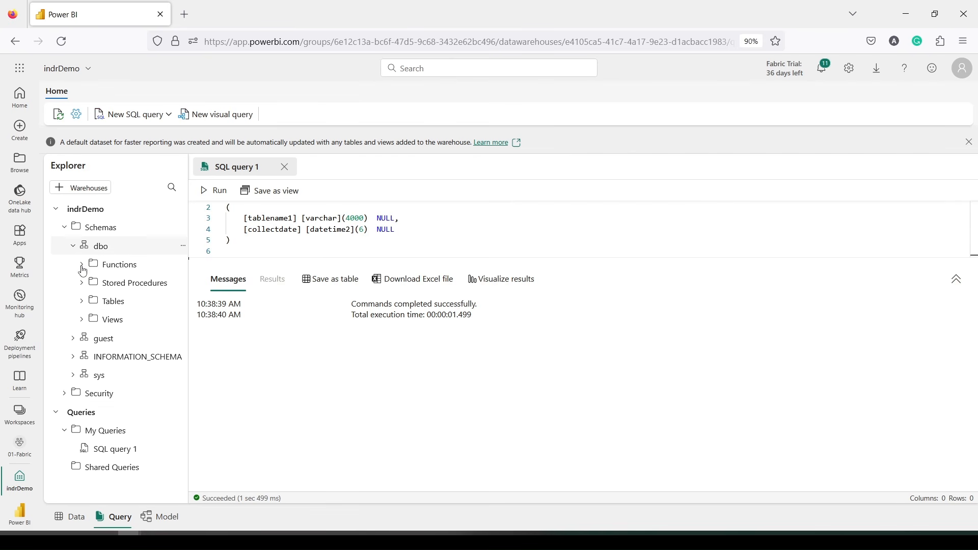
{"action": "left_click", "coordinate": [82, 303]}
{"action": "left_click", "coordinate": [124, 326]}
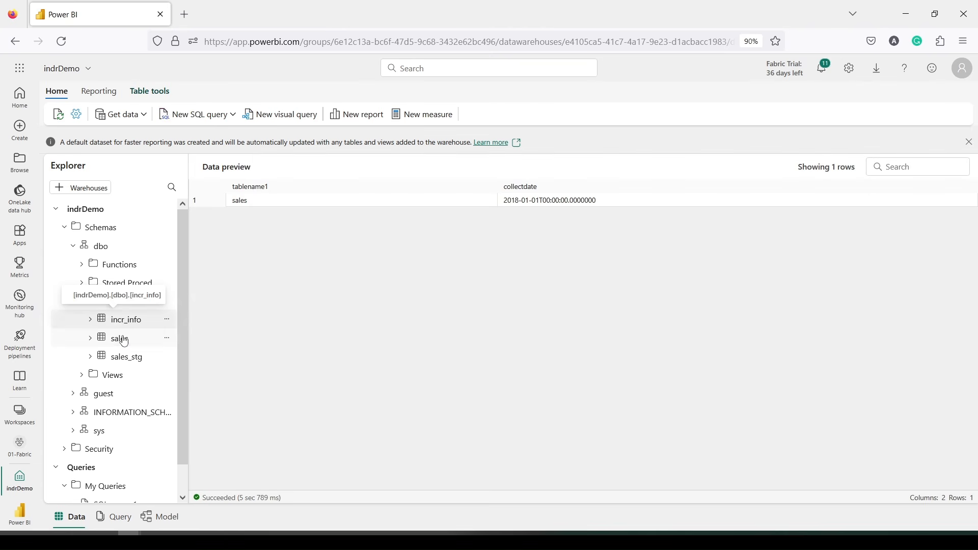
{"action": "left_click", "coordinate": [122, 339]}
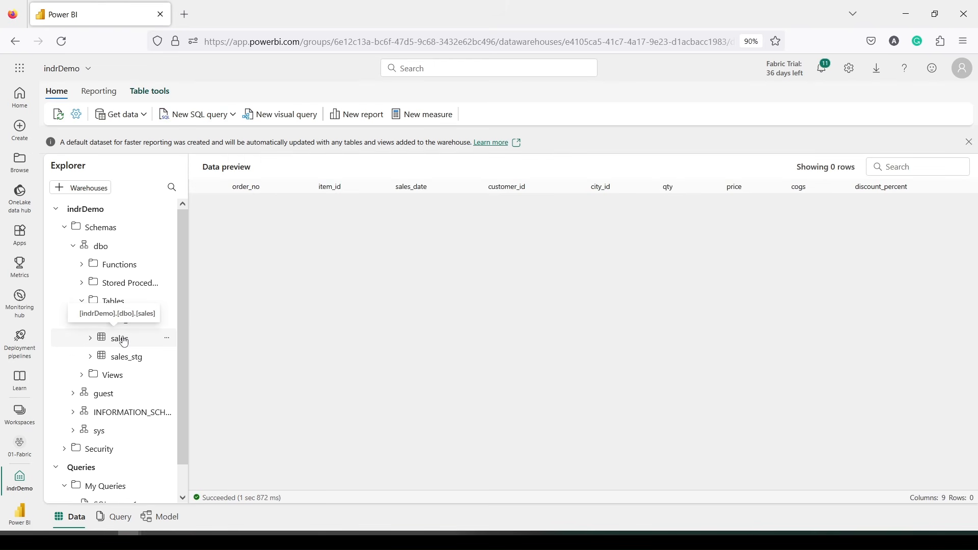
{"action": "left_click", "coordinate": [123, 364]}
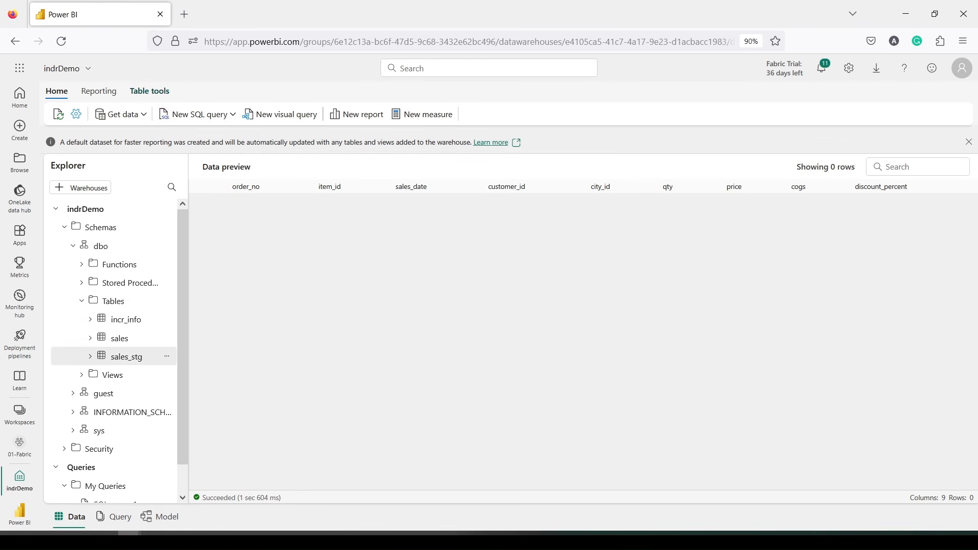
Step: Switch to pgAdmin and run the row count query on sales_data.sales_fact
{"action": "key", "text": "alt+Tab"}
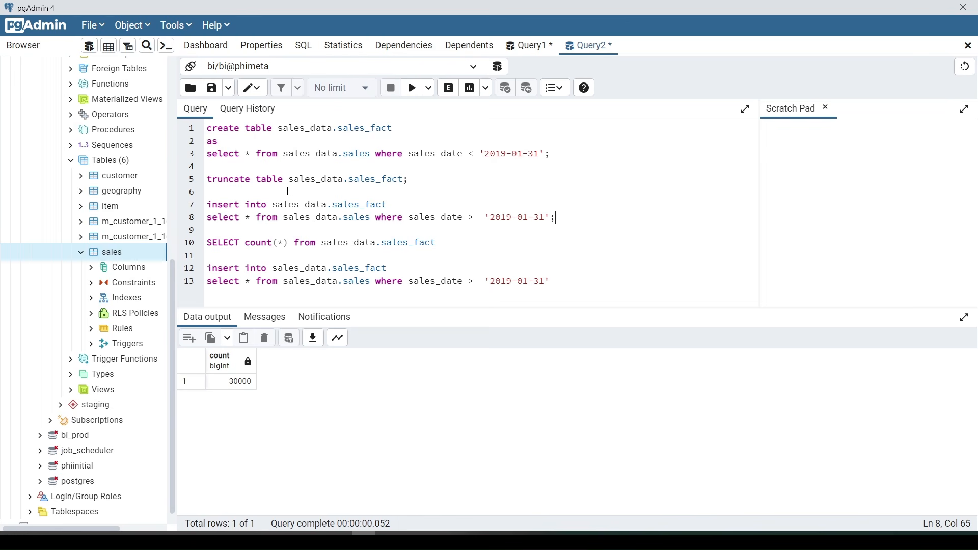
{"action": "left_click_drag", "start_coordinate": [556, 153], "coordinate": [205, 128]}
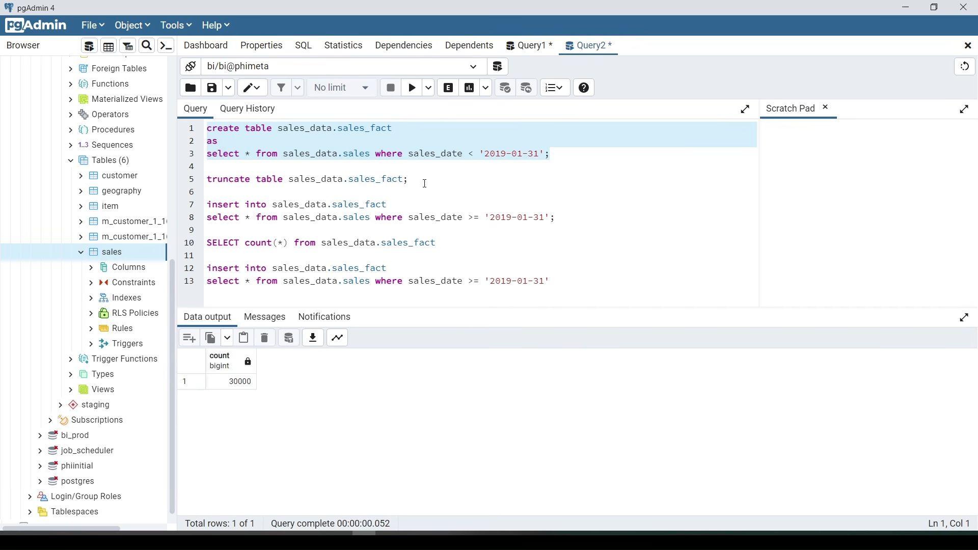
{"action": "left_click_drag", "start_coordinate": [468, 248], "coordinate": [168, 247]}
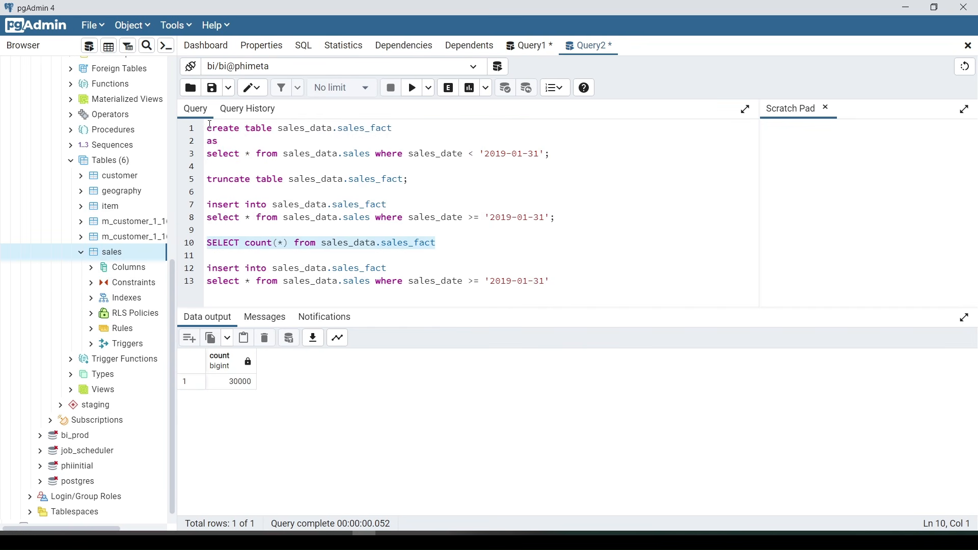
{"action": "left_click", "coordinate": [412, 88]}
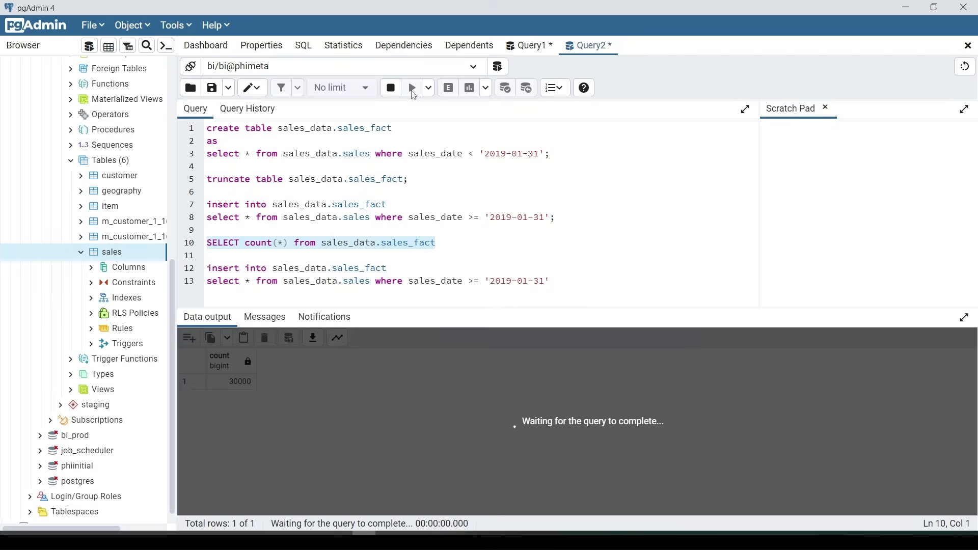
Step: Run the truncate statement on sales_data.sales_fact and rerun the row count query on that table
{"action": "left_click_drag", "start_coordinate": [443, 193], "coordinate": [203, 184]}
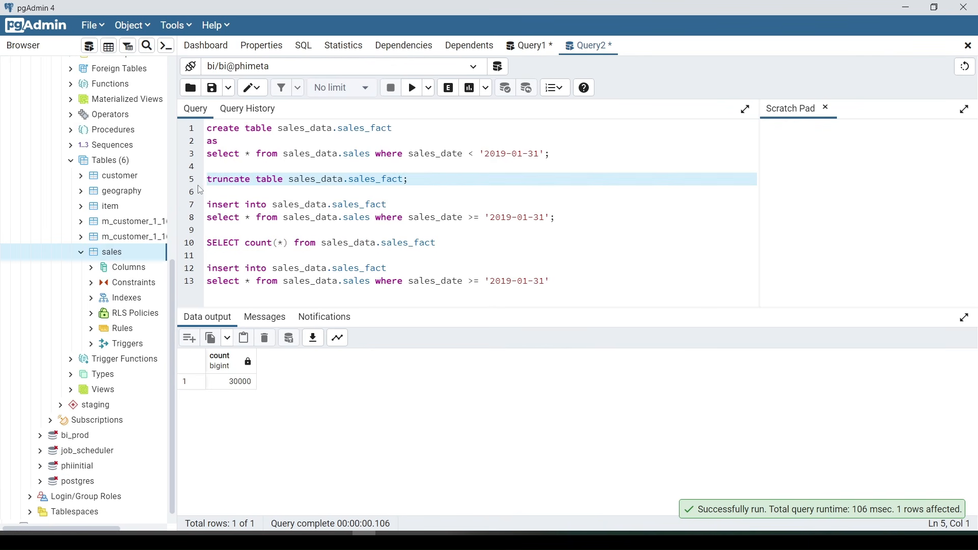
{"action": "left_click", "coordinate": [414, 90]}
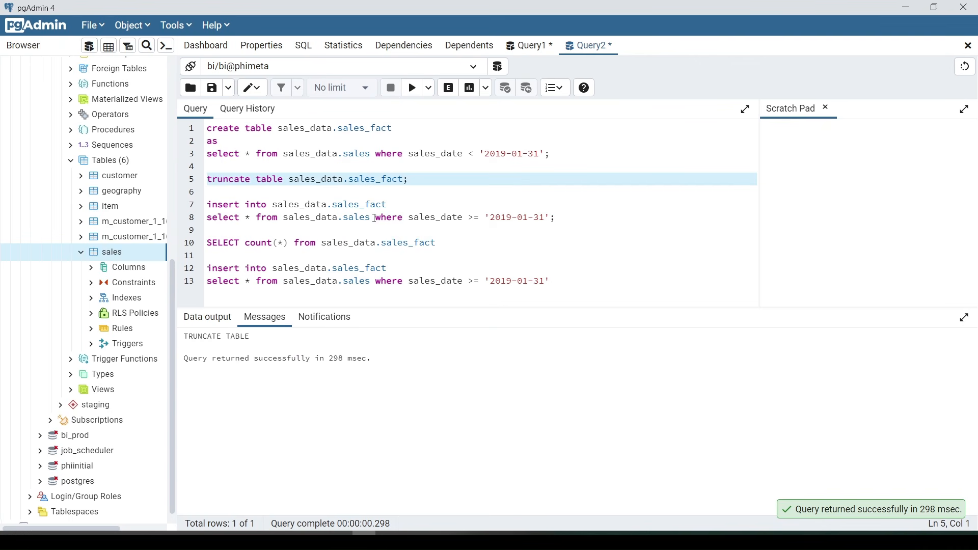
{"action": "left_click_drag", "start_coordinate": [443, 243], "coordinate": [206, 243]}
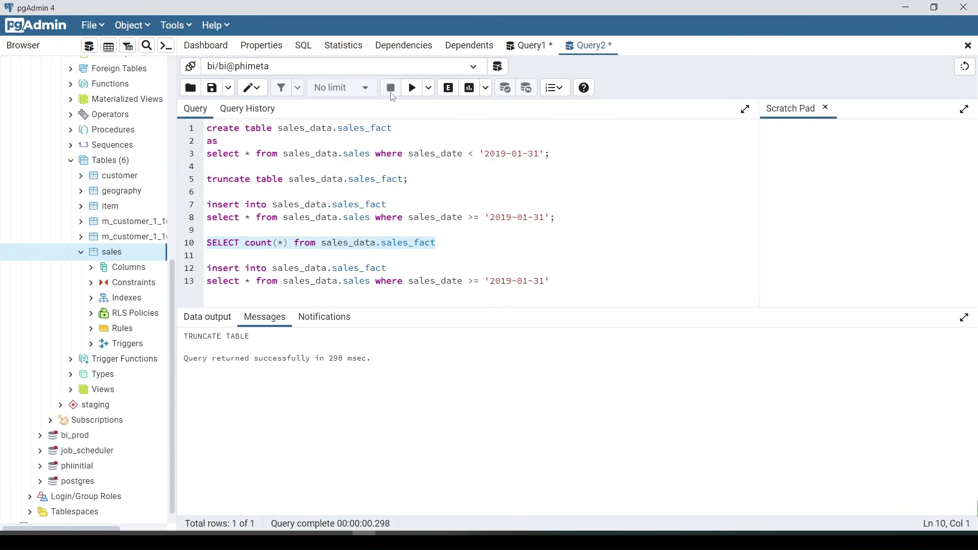
{"action": "left_click", "coordinate": [414, 88]}
Step: Run the first insert into sales_data.sales_fact with sales_date >= '2019-01-31' and truncate the table again
{"action": "left_click", "coordinate": [592, 220]}
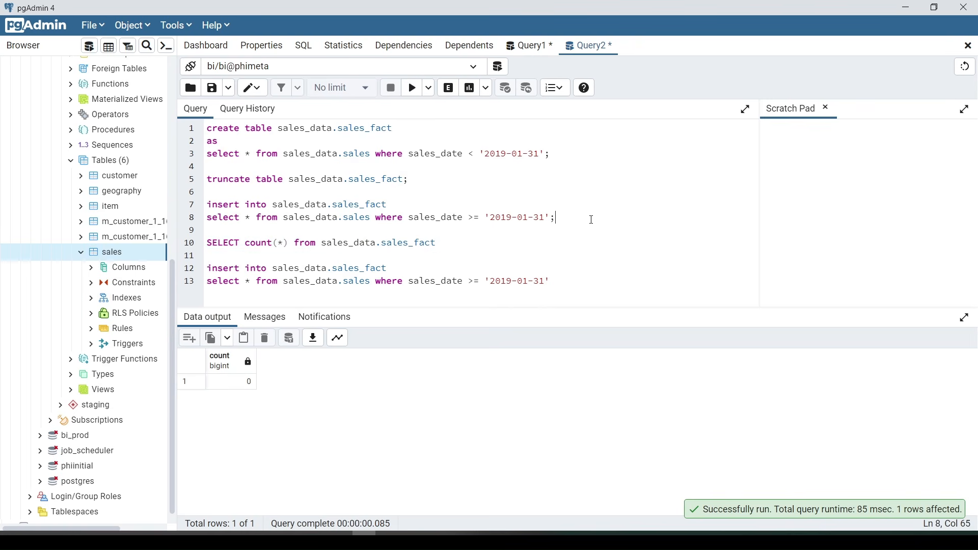
{"action": "left_click_drag", "start_coordinate": [575, 220], "coordinate": [207, 204]}
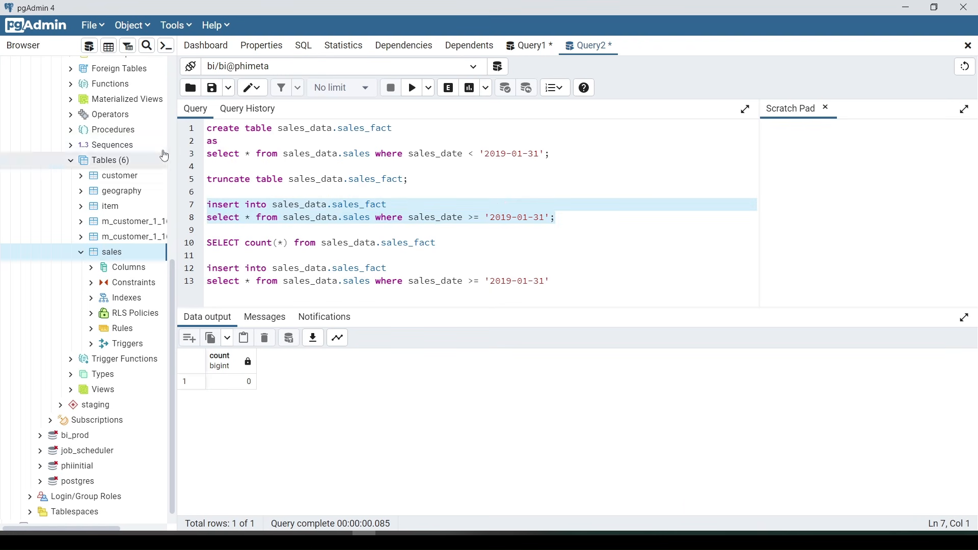
{"action": "left_click", "coordinate": [410, 88]}
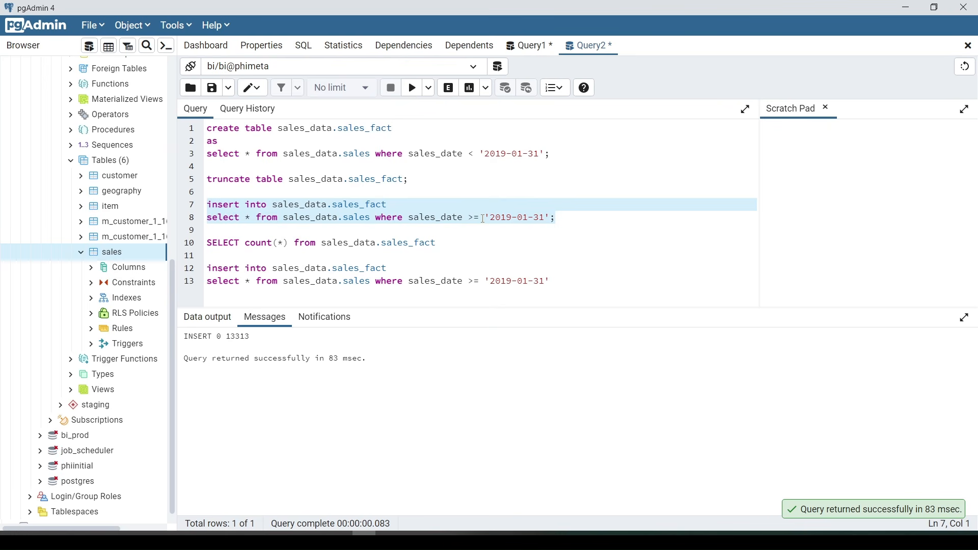
{"action": "left_click_drag", "start_coordinate": [411, 179], "coordinate": [184, 184]}
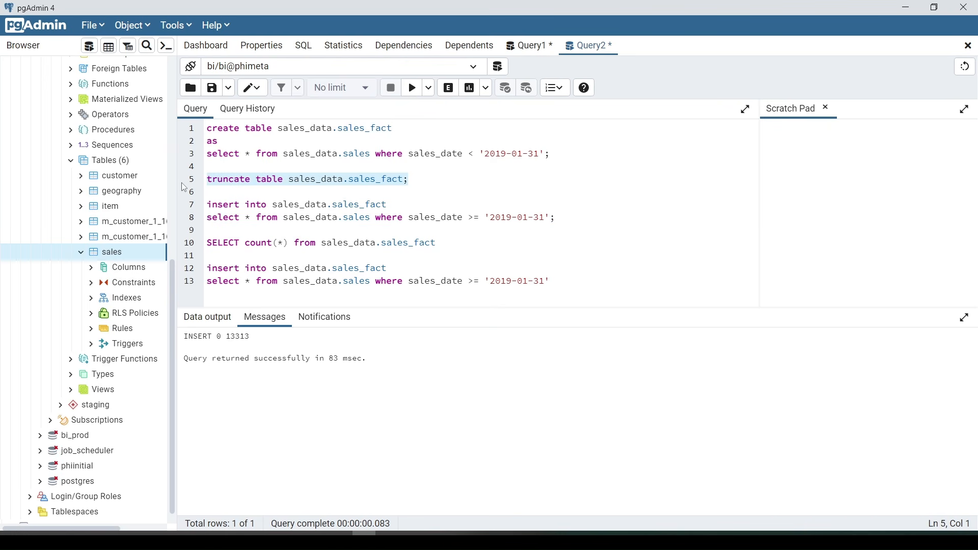
{"action": "left_click", "coordinate": [412, 88]}
Step: Change the first insert's condition to sales_date < '2019-01-31', run it, and rerun the row count on sales_data.sales_fact
{"action": "left_click", "coordinate": [481, 218]}
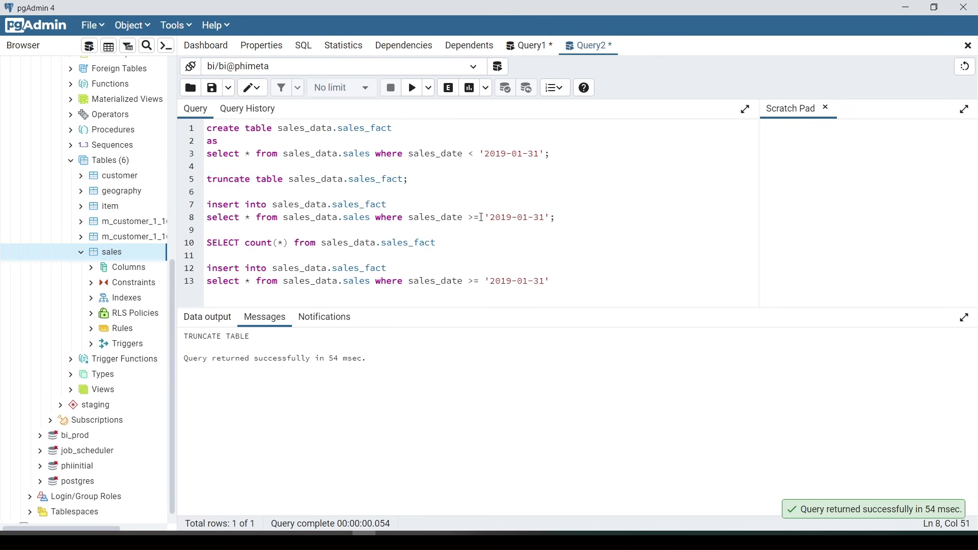
{"action": "left_click_drag", "start_coordinate": [481, 218], "coordinate": [465, 219]}
{"action": "type", "text": "<"}
{"action": "type", "text": "<"}
{"action": "left_click_drag", "start_coordinate": [224, 230], "coordinate": [204, 205]}
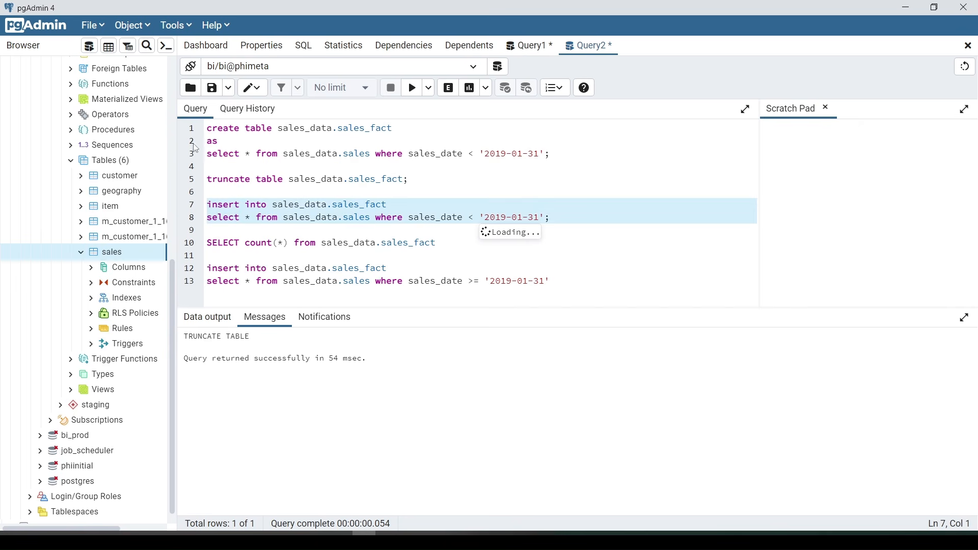
{"action": "left_click", "coordinate": [412, 88]}
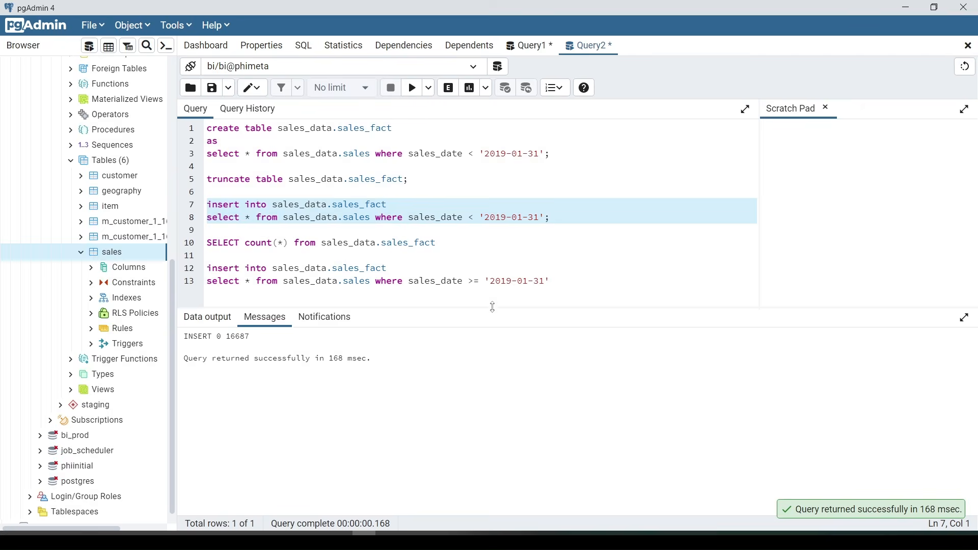
{"action": "left_click_drag", "start_coordinate": [441, 243], "coordinate": [200, 248]}
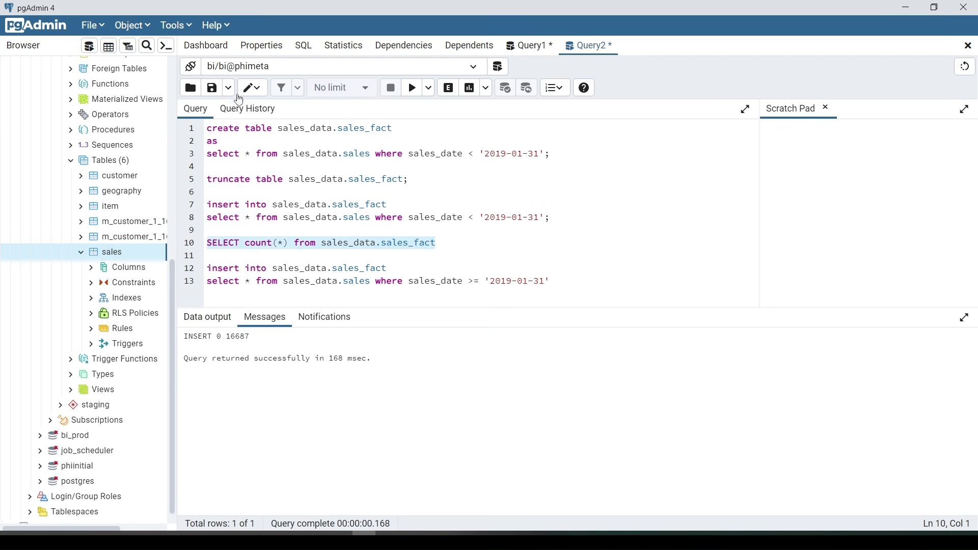
{"action": "left_click", "coordinate": [412, 88]}
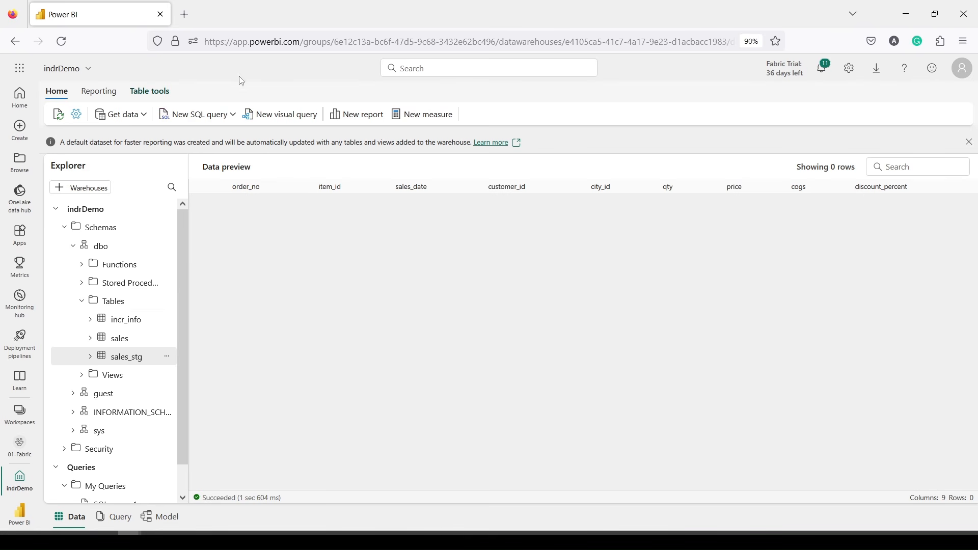
Step: Switch to the browser, load app.powerbi.com in a new tab and open the 01-Fabric workspace
{"action": "left_click", "coordinate": [190, 15]}
{"action": "type", "text": "app.powerbi.com"}
{"action": "key", "text": "Return"}
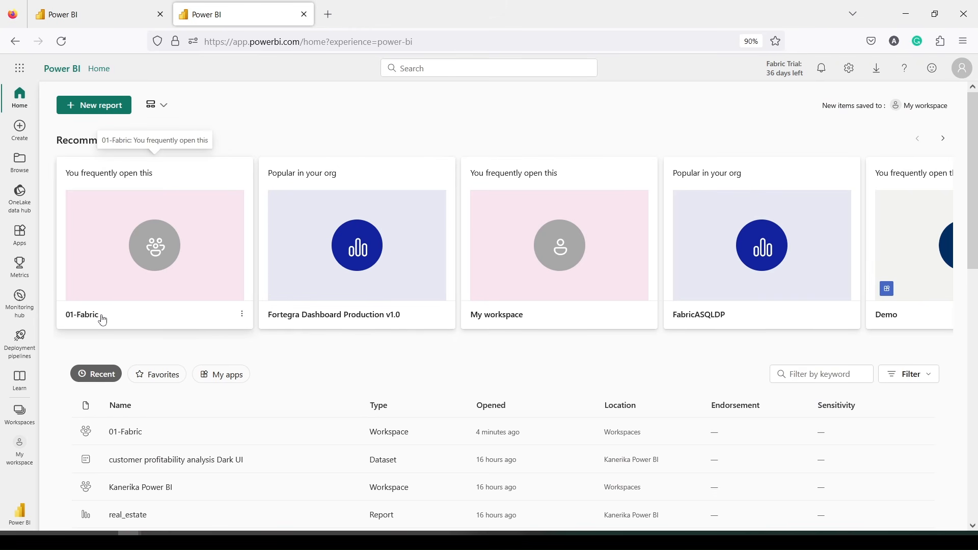
{"action": "left_click", "coordinate": [127, 433]}
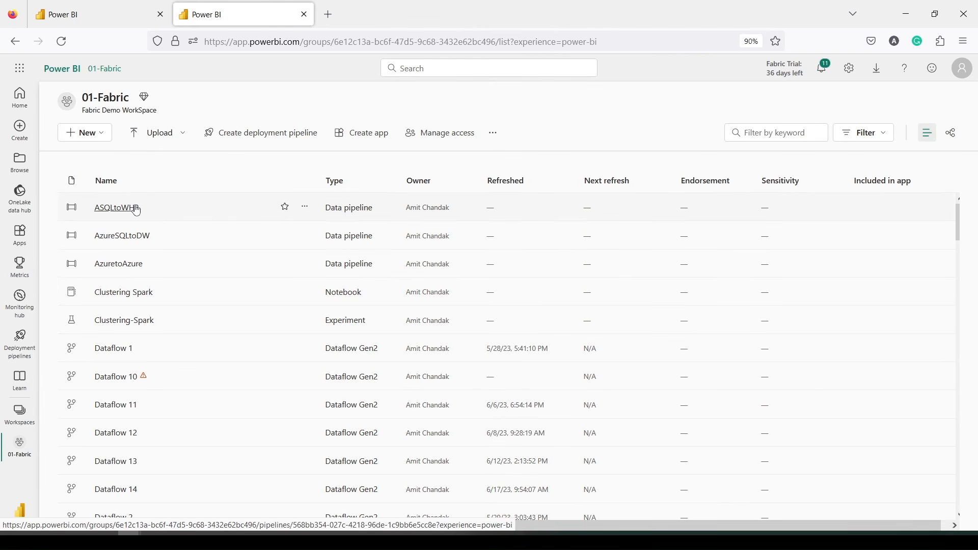
Step: Create a new Dataflow Gen2 (Preview) in the 01-Fabric workspace from the full list of item types
{"action": "left_click", "coordinate": [102, 143]}
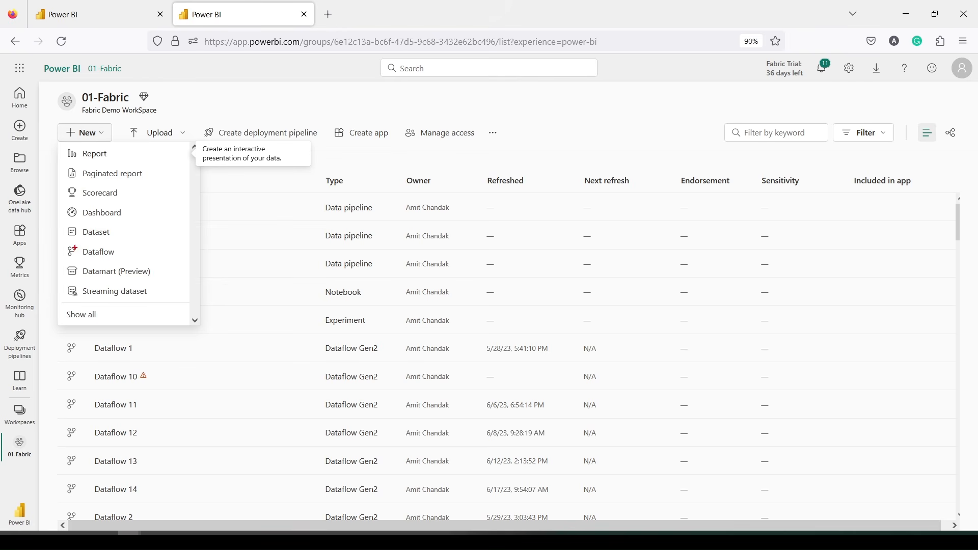
{"action": "left_click_drag", "start_coordinate": [60, 244], "coordinate": [148, 263]}
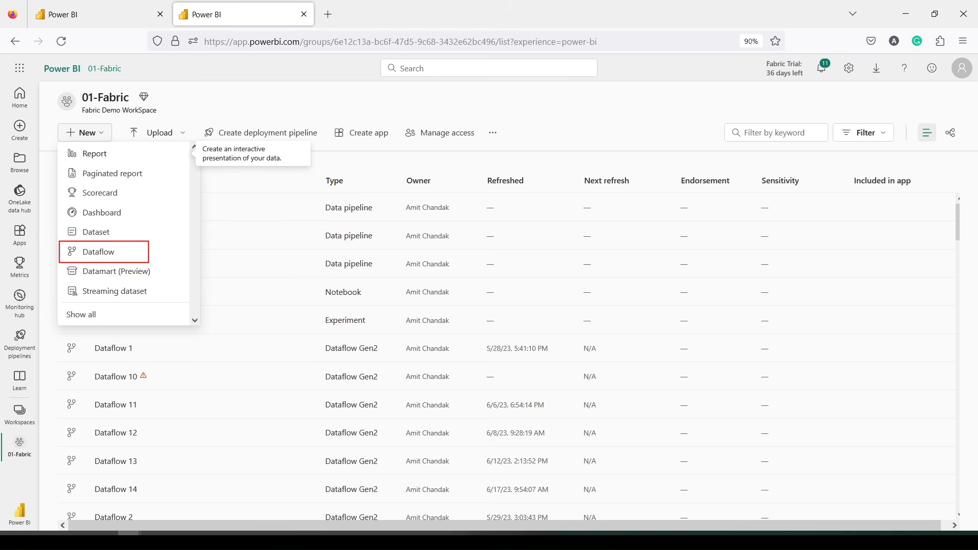
{"action": "key", "text": "Escape"}
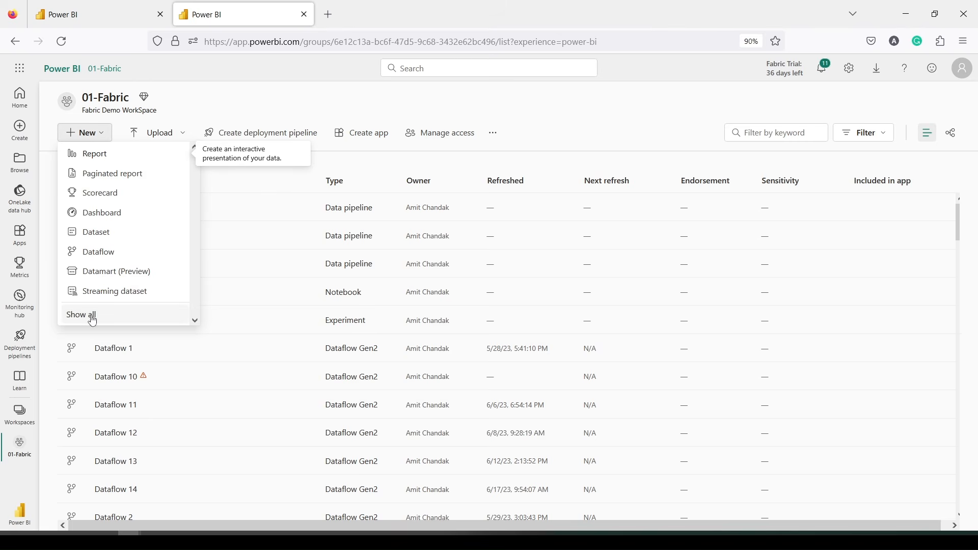
{"action": "left_click", "coordinate": [90, 314]}
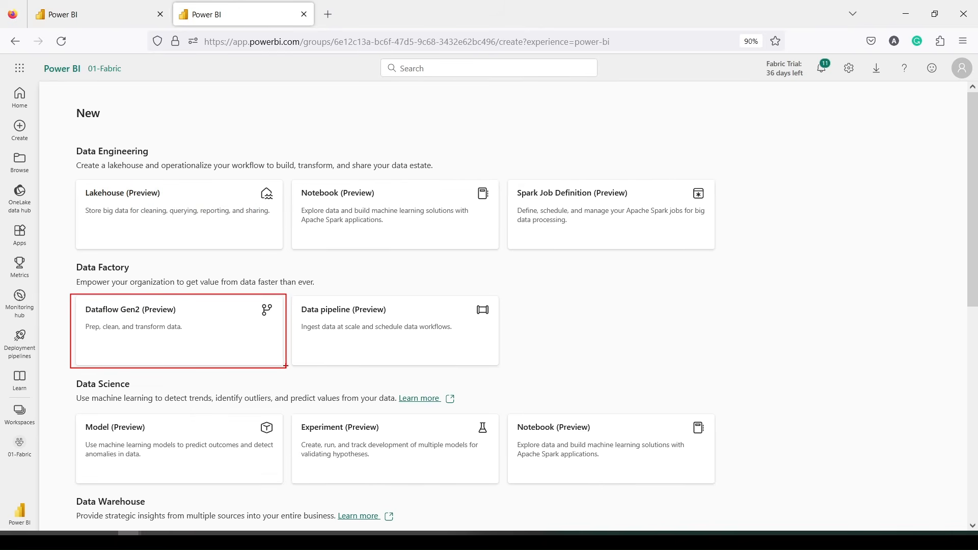
{"action": "left_click", "coordinate": [174, 350]}
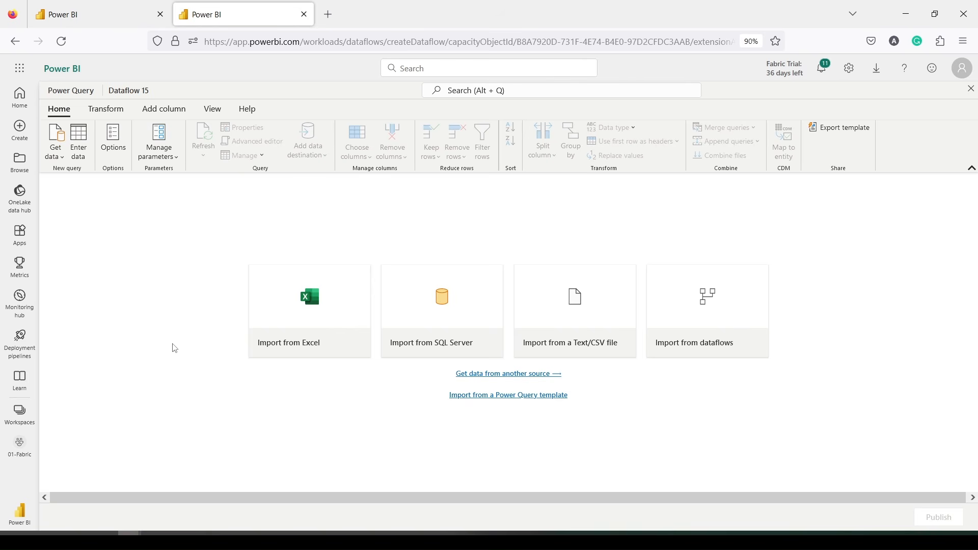
Step: Search the dataflow's data sources for "pos" and choose the PostgreSQL database connector
{"action": "left_click", "coordinate": [56, 162]}
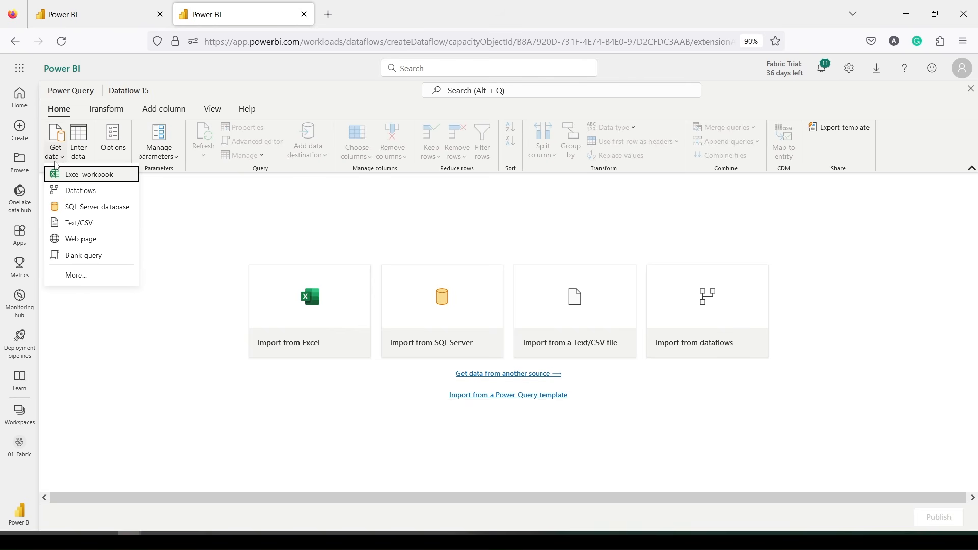
{"action": "left_click", "coordinate": [92, 280]}
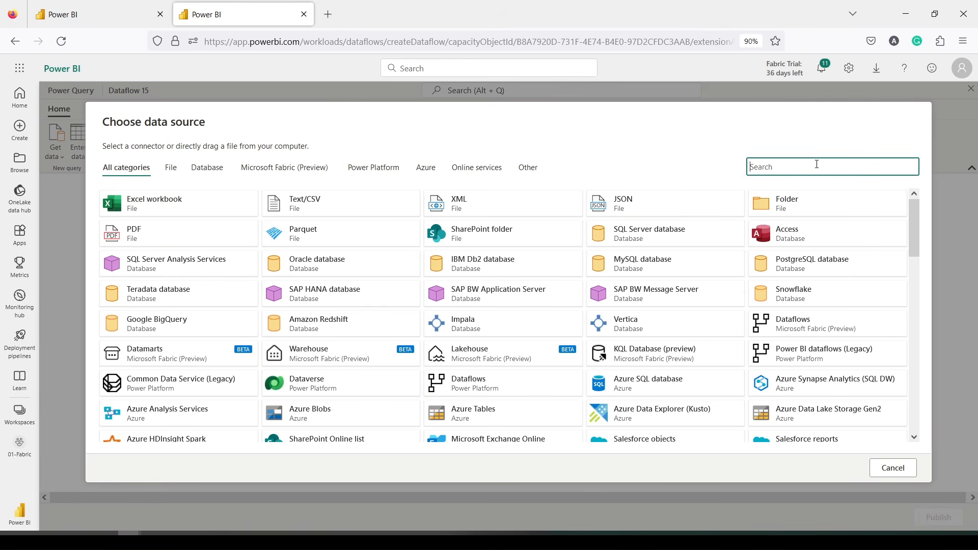
{"action": "type", "text": "pos"}
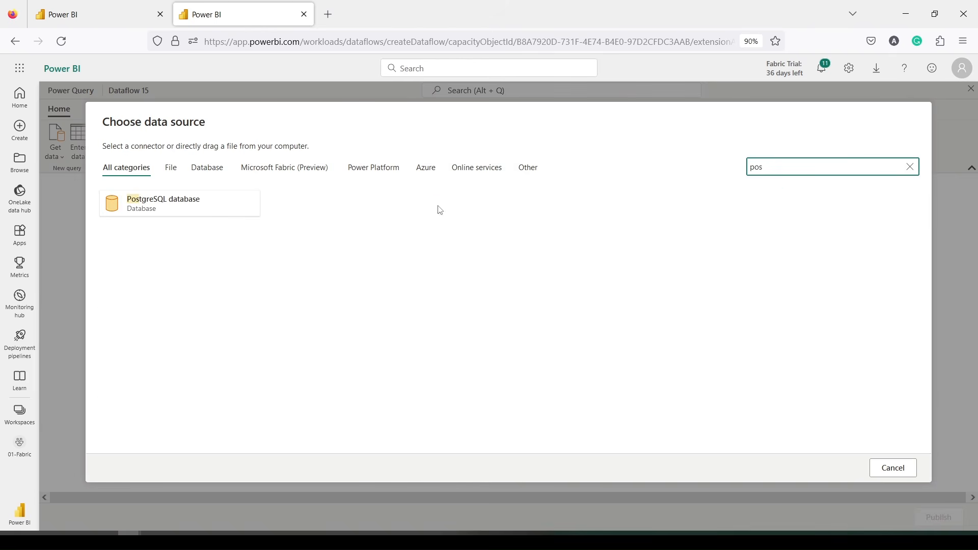
{"action": "left_click", "coordinate": [188, 208]}
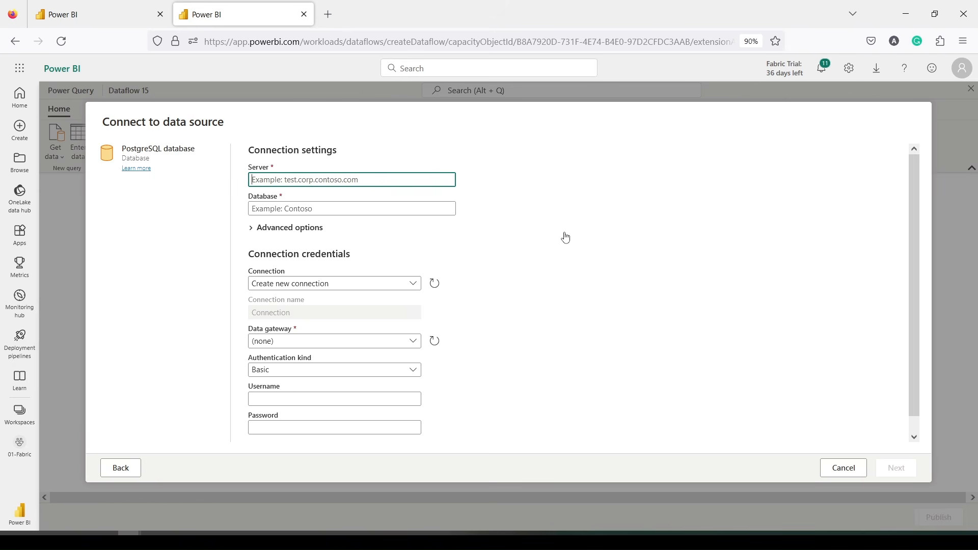
Step: Enter the server address and the database bi for the PostgreSQL source and proceed to the table selection
{"action": "scroll", "coordinate": [566, 245], "scroll_direction": "down", "scroll_amount": 1}
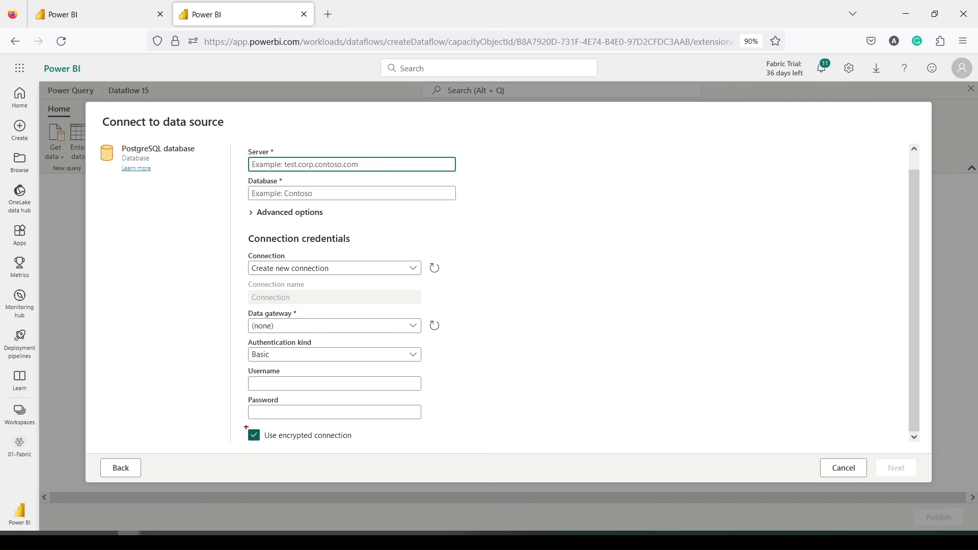
{"action": "left_click_drag", "start_coordinate": [242, 424], "coordinate": [389, 450]}
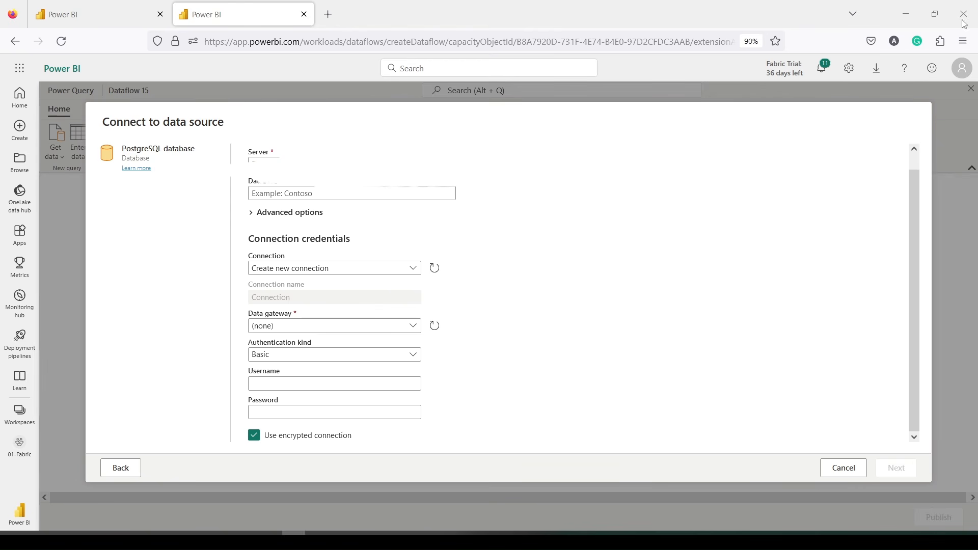
{"action": "left_click", "coordinate": [283, 195]}
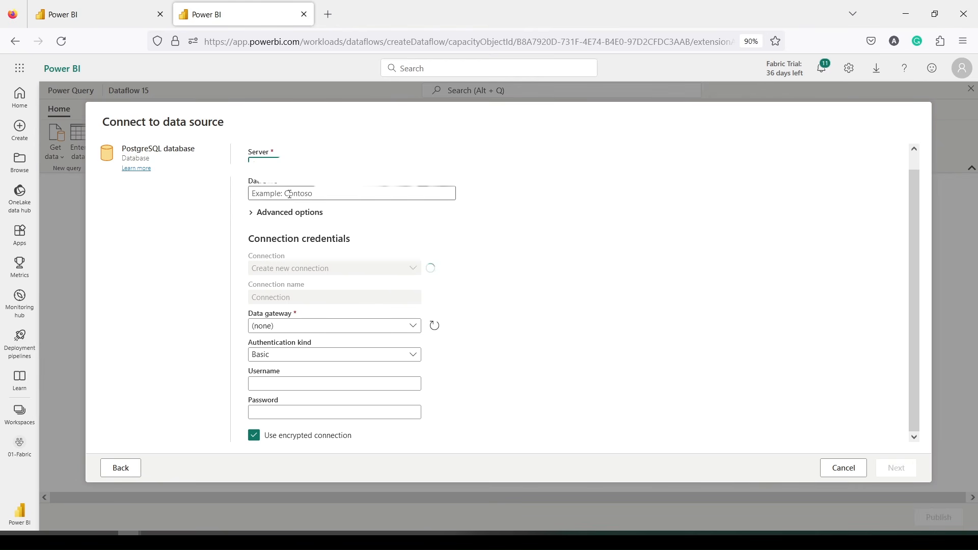
{"action": "type", "text": "bi"}
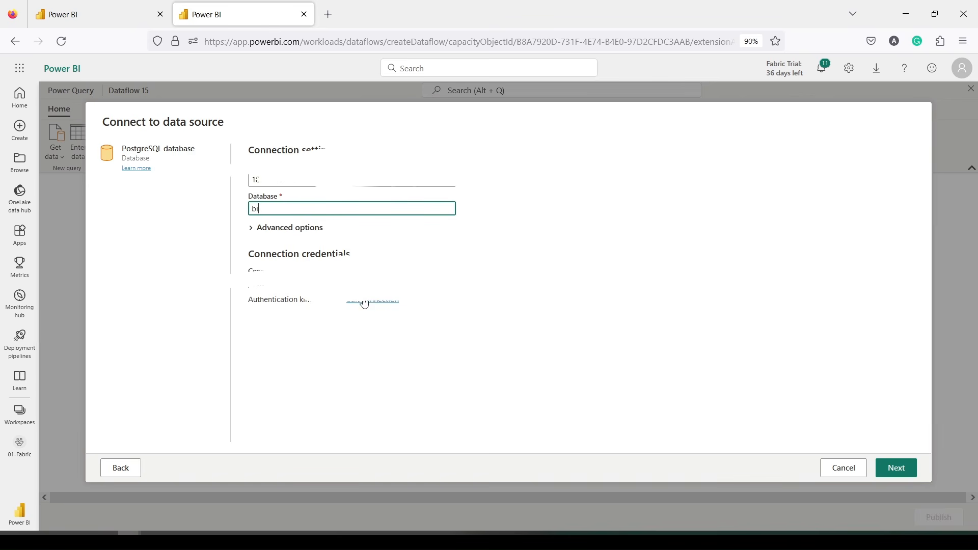
{"action": "left_click", "coordinate": [889, 473]}
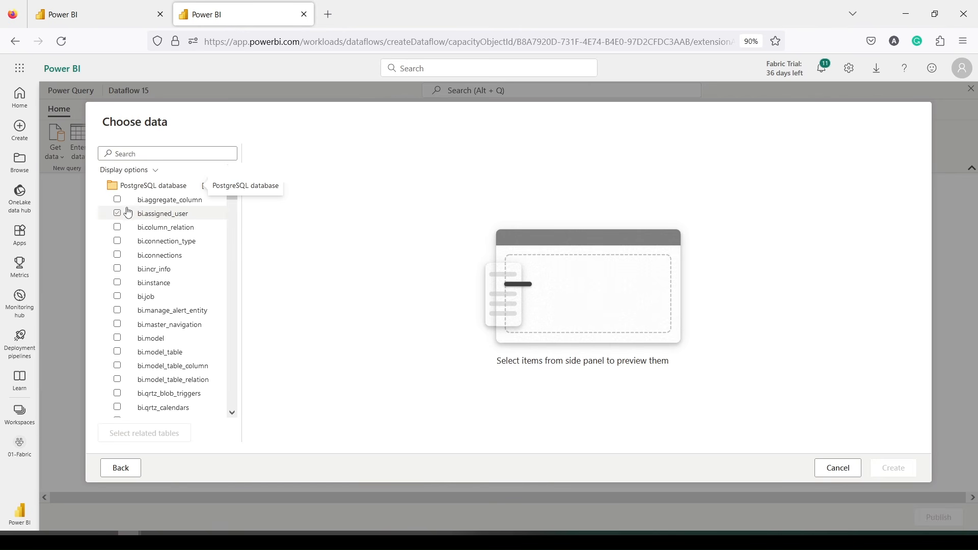
Step: Filter the source tables by sales_data, select sales_data.sales_fact and create its query in the dataflow
{"action": "scroll", "coordinate": [132, 301], "scroll_direction": "down", "scroll_amount": 3}
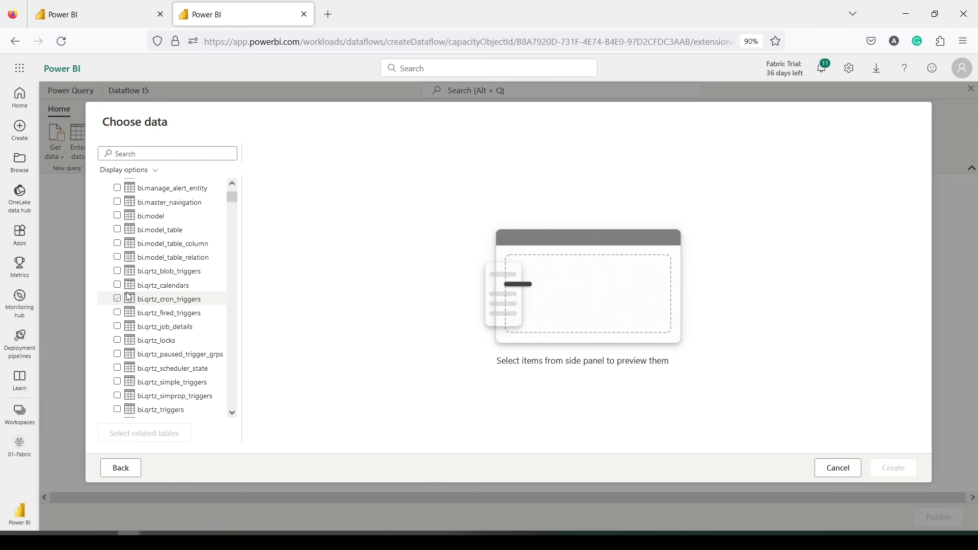
{"action": "left_click", "coordinate": [163, 157]}
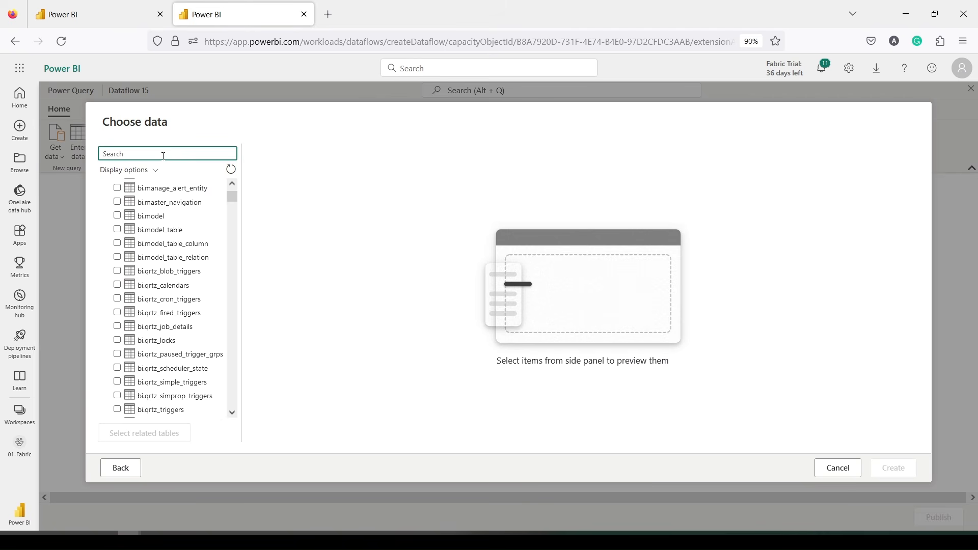
{"action": "type", "text": "sales"}
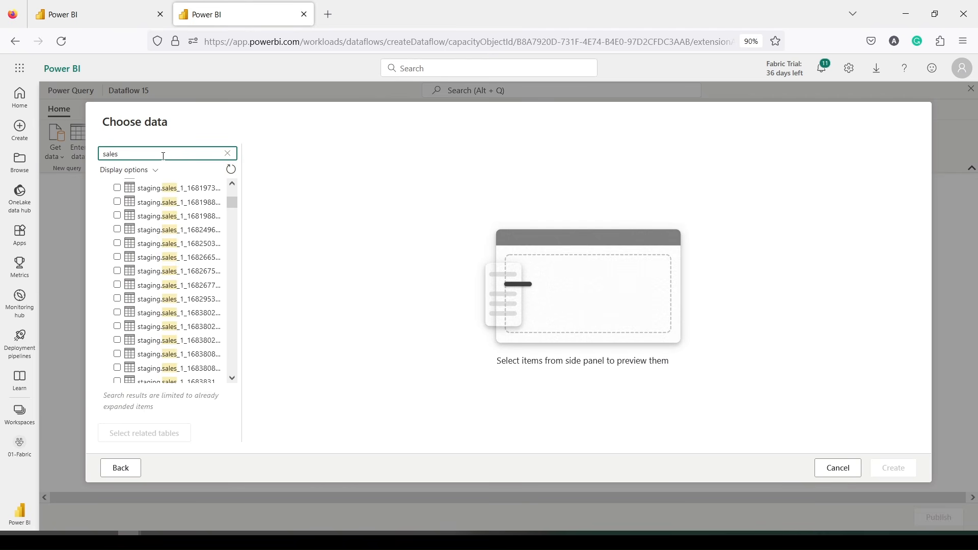
{"action": "type", "text": "_"}
{"action": "left_click", "coordinate": [199, 219]}
{"action": "type", "text": "data"}
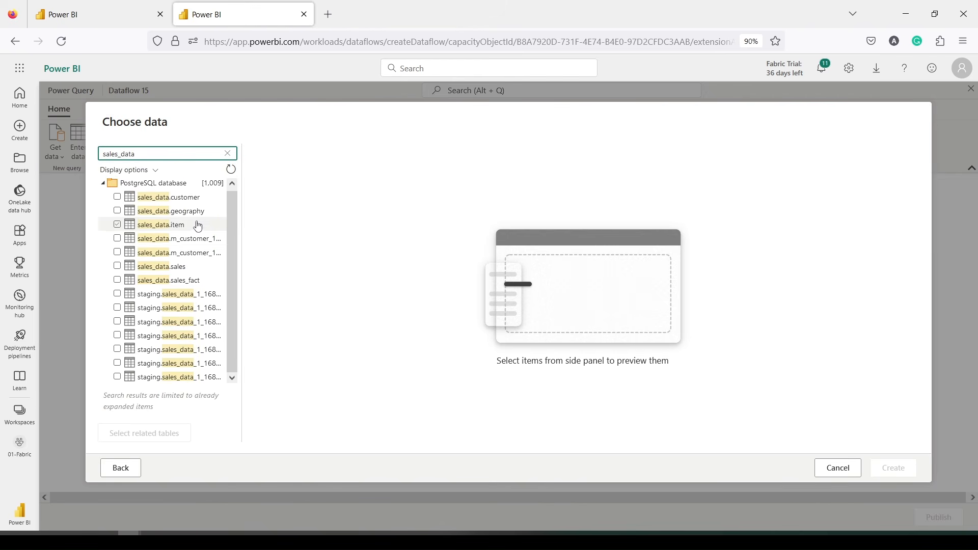
{"action": "left_click", "coordinate": [117, 281]}
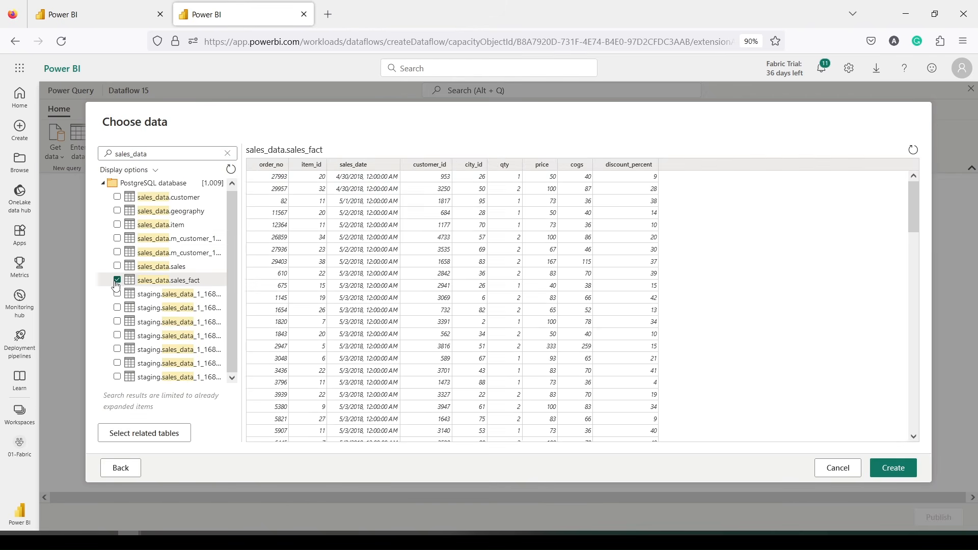
{"action": "left_click", "coordinate": [901, 469]}
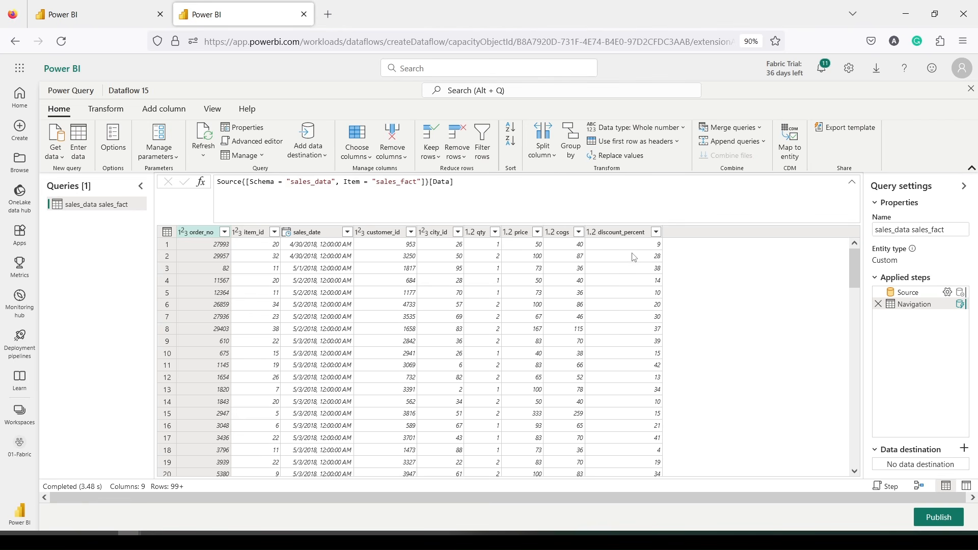
Step: Add an Azure Synapse Analytics (SQL DW) data destination to the sales_fact query and copy the indrDemo warehouse's SQL connection string
{"action": "left_click", "coordinate": [965, 448]}
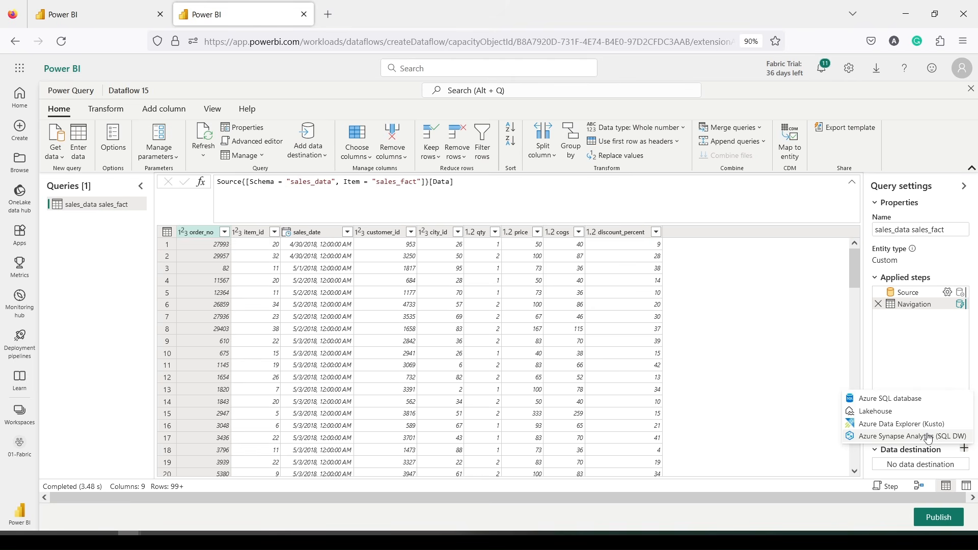
{"action": "left_click", "coordinate": [912, 436]}
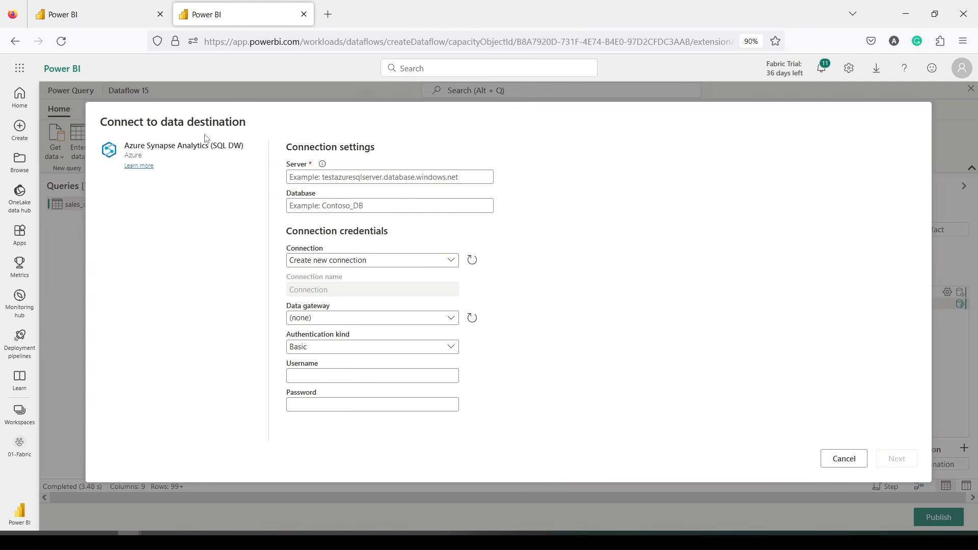
{"action": "left_click", "coordinate": [84, 17]}
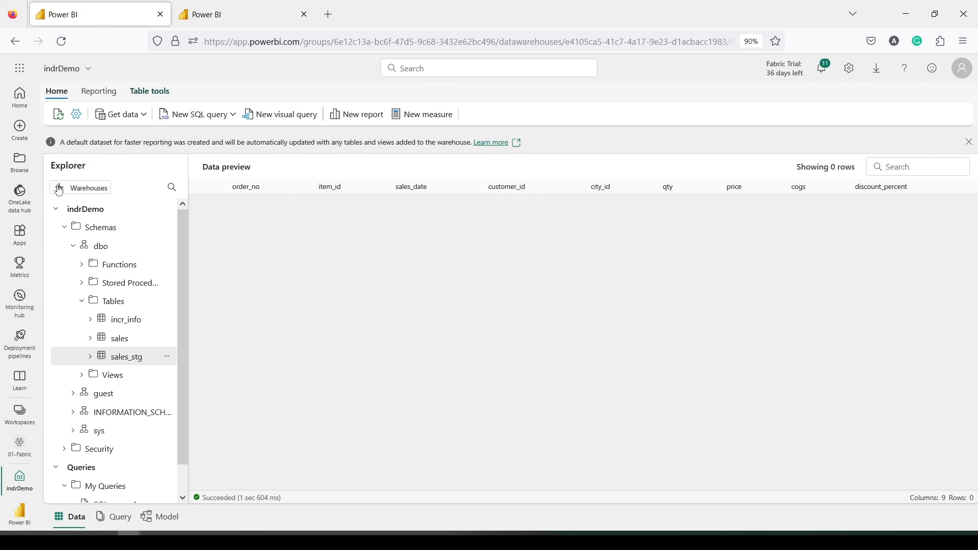
{"action": "left_click", "coordinate": [77, 118]}
{"action": "left_click_drag", "start_coordinate": [68, 106], "coordinate": [87, 123]}
{"action": "key", "text": "Escape"}
{"action": "left_click", "coordinate": [78, 116]}
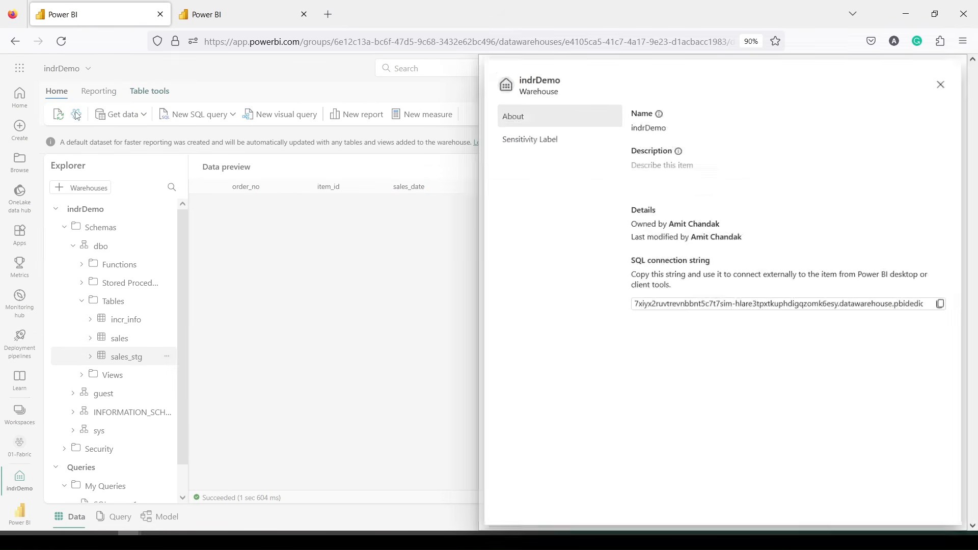
{"action": "left_click", "coordinate": [947, 308]}
Step: Enter the copied SQL connection string as the destination server, leave the database empty and proceed to the destination target
{"action": "left_click", "coordinate": [203, 15]}
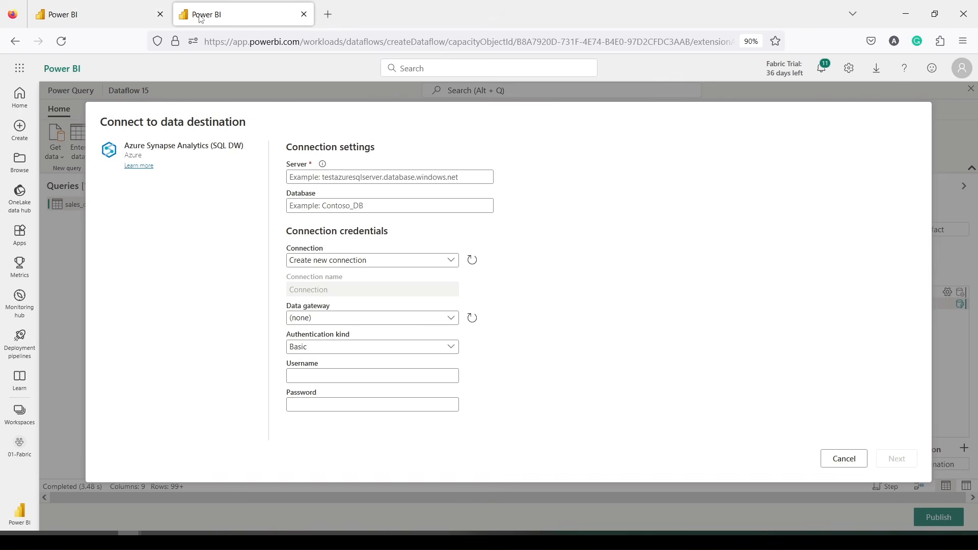
{"action": "left_click", "coordinate": [335, 173]}
{"action": "key", "text": "ctrl+v"}
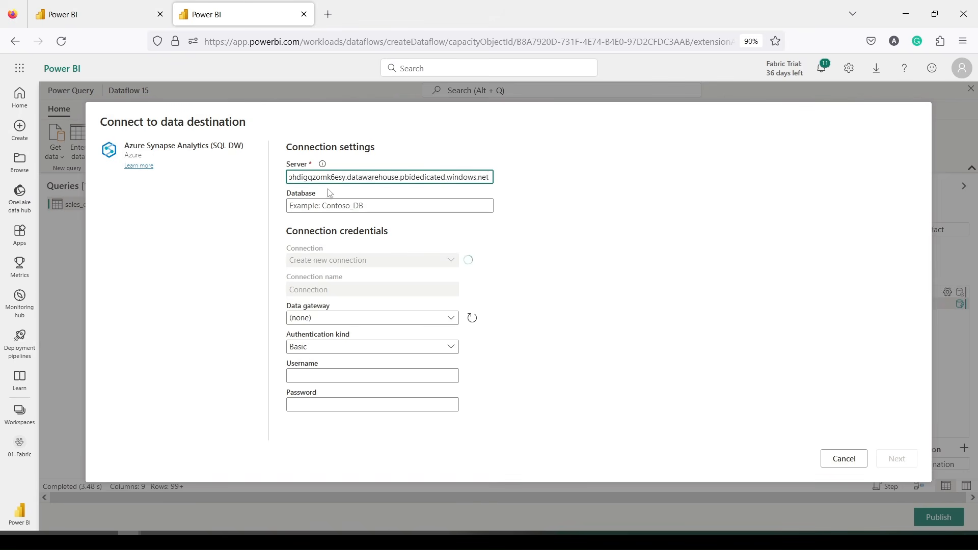
{"action": "left_click", "coordinate": [327, 205]}
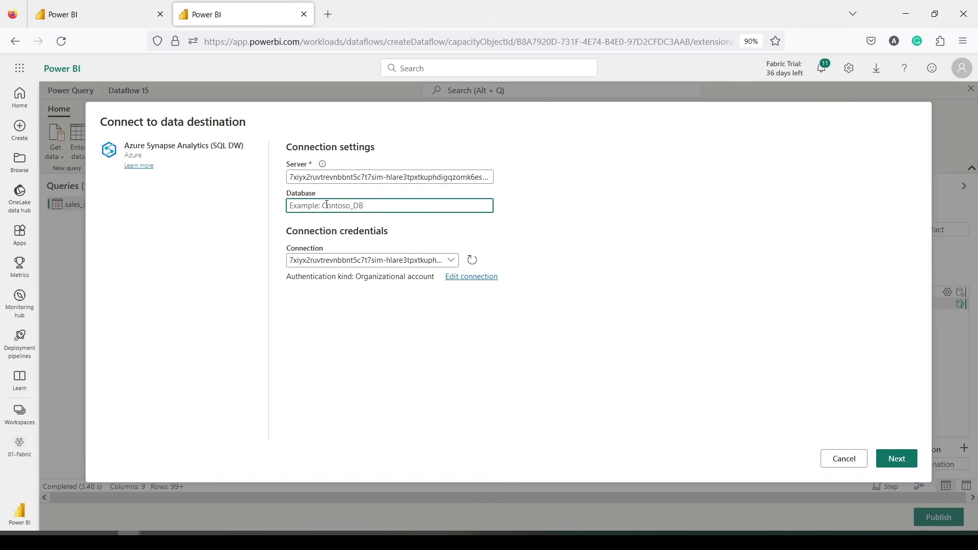
{"action": "left_click", "coordinate": [100, 11]}
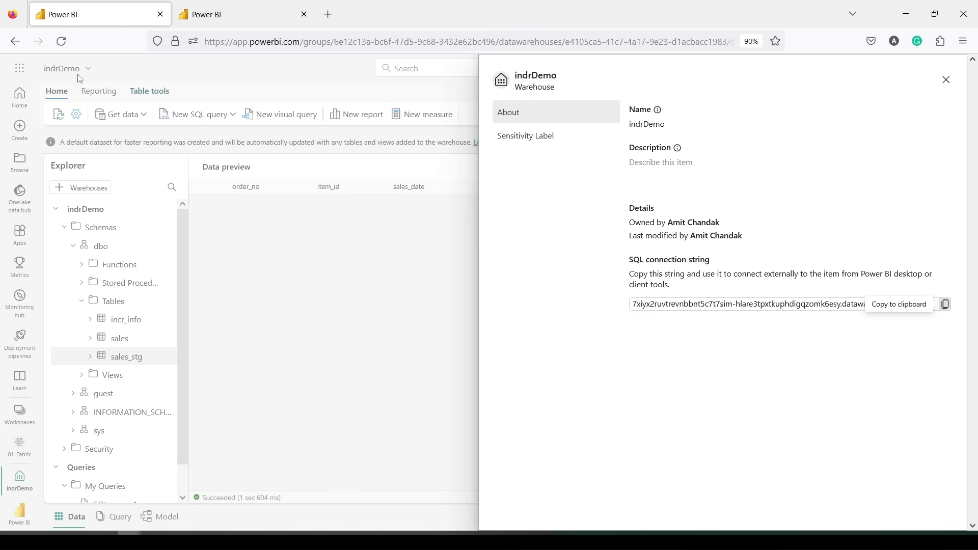
{"action": "left_click", "coordinate": [219, 20]}
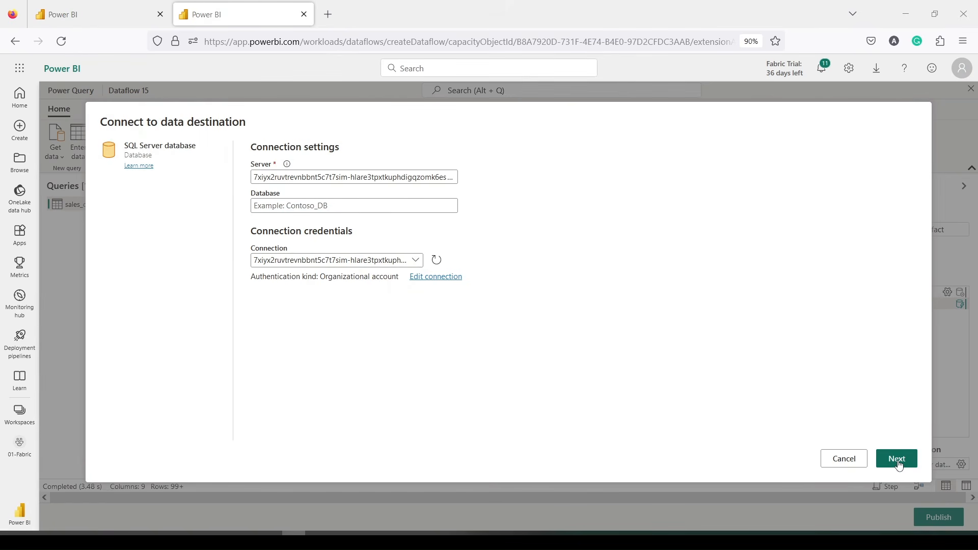
{"action": "left_click", "coordinate": [899, 461]}
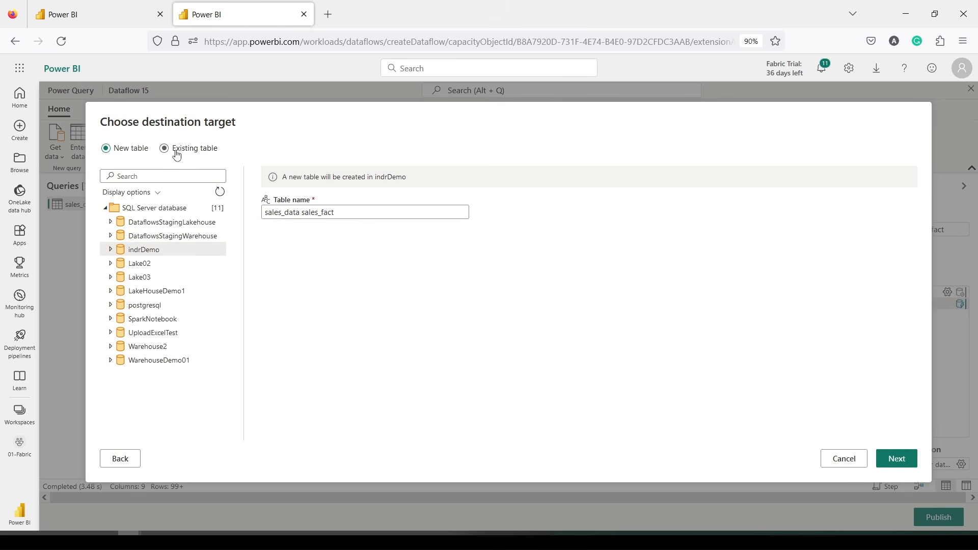
Step: Choose the existing table sales_stg in indrDemo as the destination target and continue to the destination settings
{"action": "left_click", "coordinate": [177, 156]}
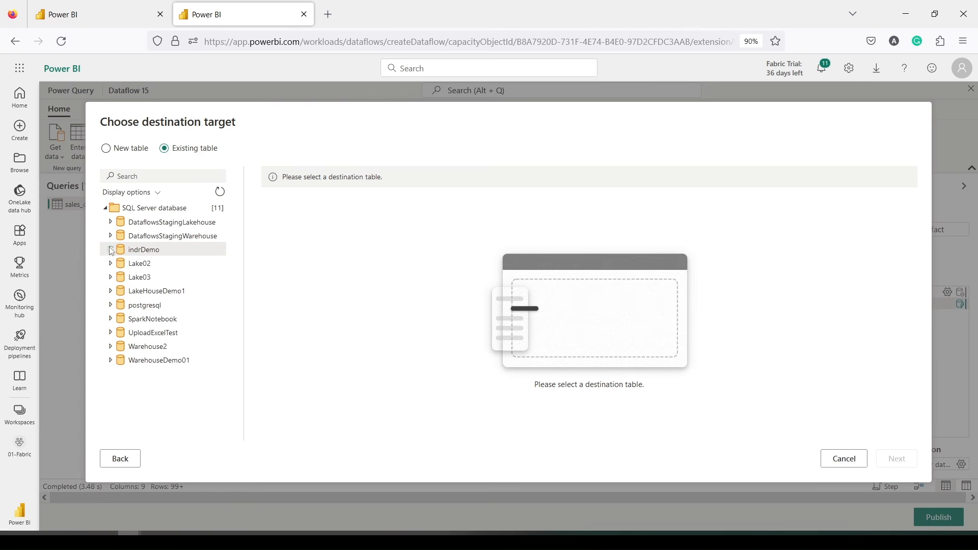
{"action": "left_click", "coordinate": [143, 253]}
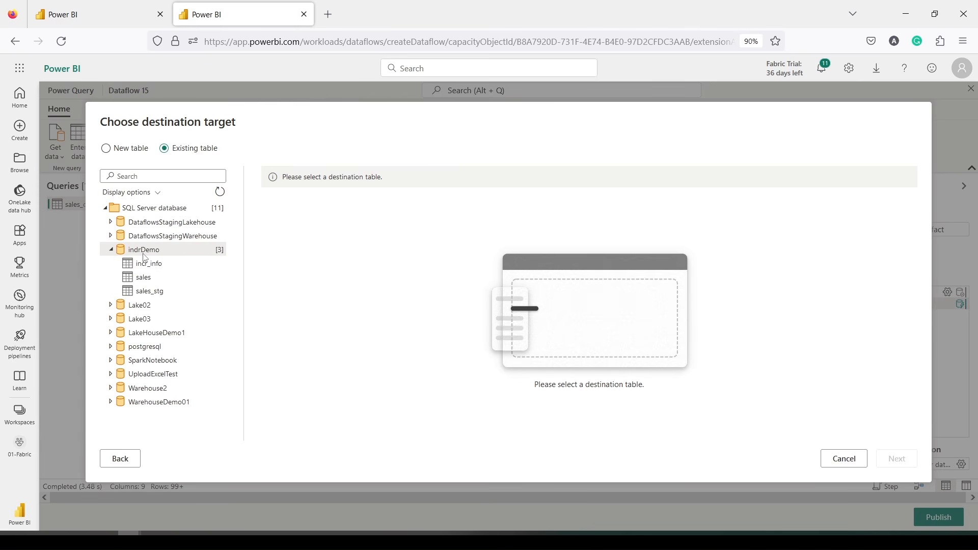
{"action": "left_click", "coordinate": [141, 293]}
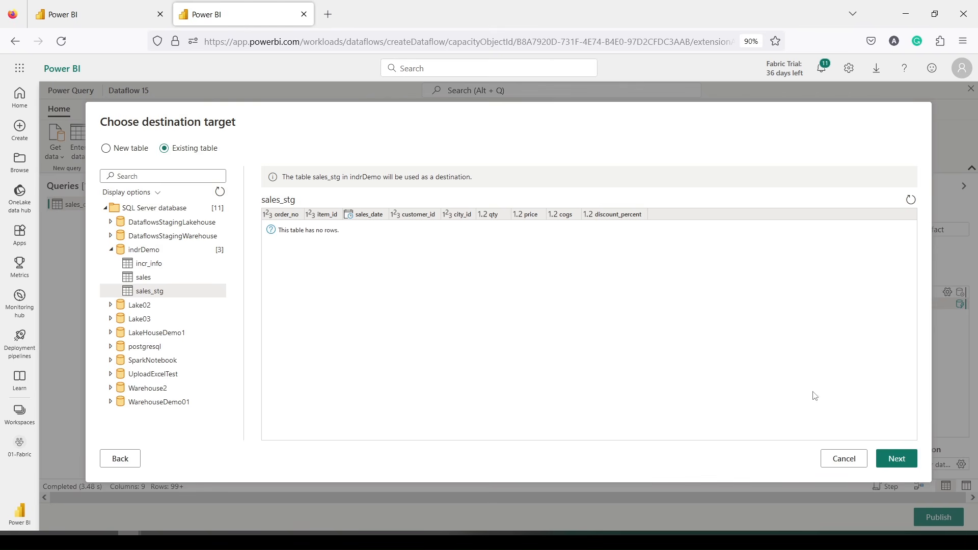
{"action": "left_click", "coordinate": [902, 459]}
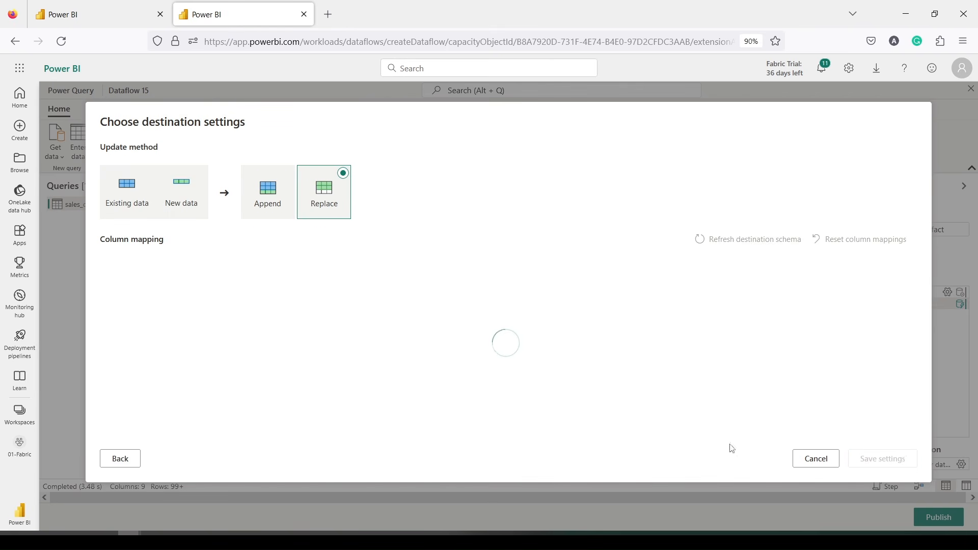
Step: Check the column mapping and save the destination settings with the Replace update method
{"action": "scroll", "coordinate": [319, 354], "scroll_direction": "down", "scroll_amount": 1}
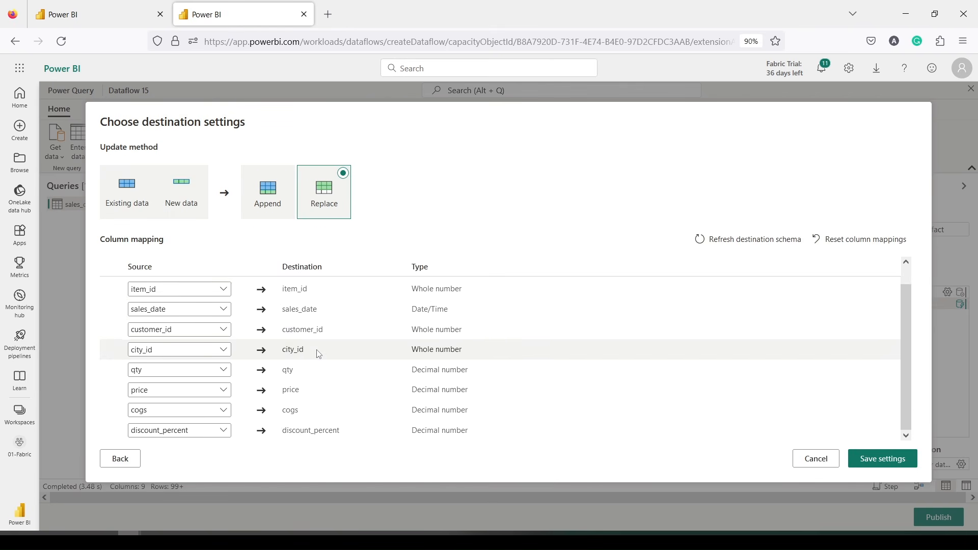
{"action": "scroll", "coordinate": [147, 321], "scroll_direction": "up", "scroll_amount": 1}
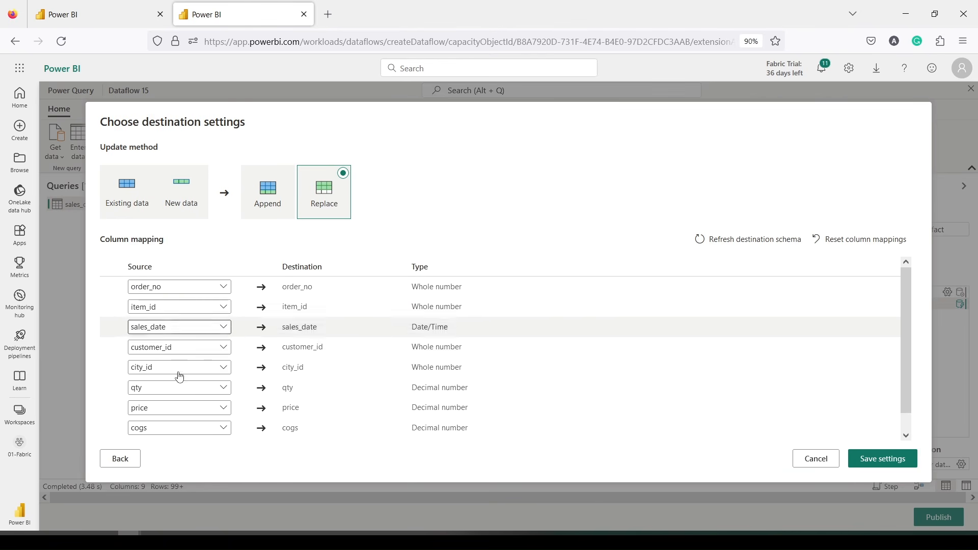
{"action": "scroll", "coordinate": [184, 374], "scroll_direction": "down", "scroll_amount": 1}
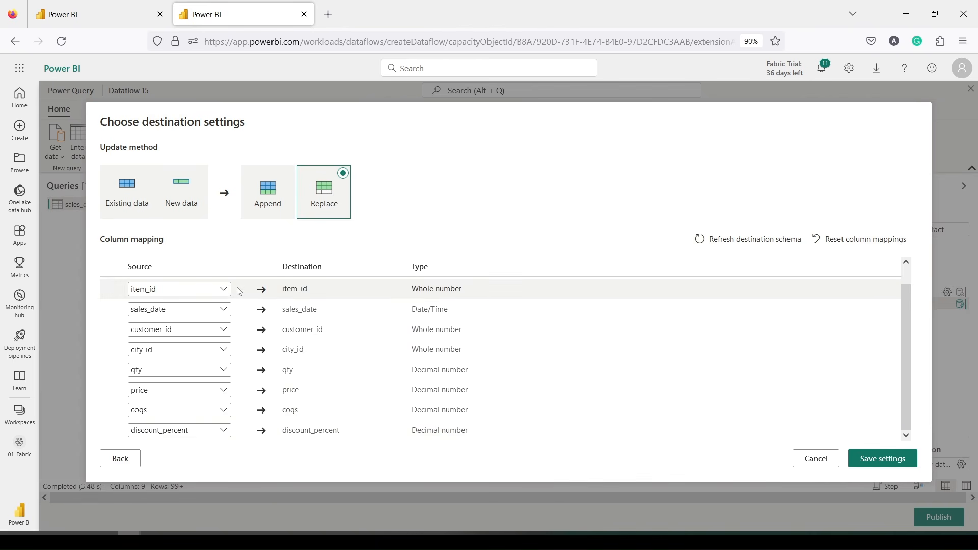
{"action": "left_click", "coordinate": [873, 462]}
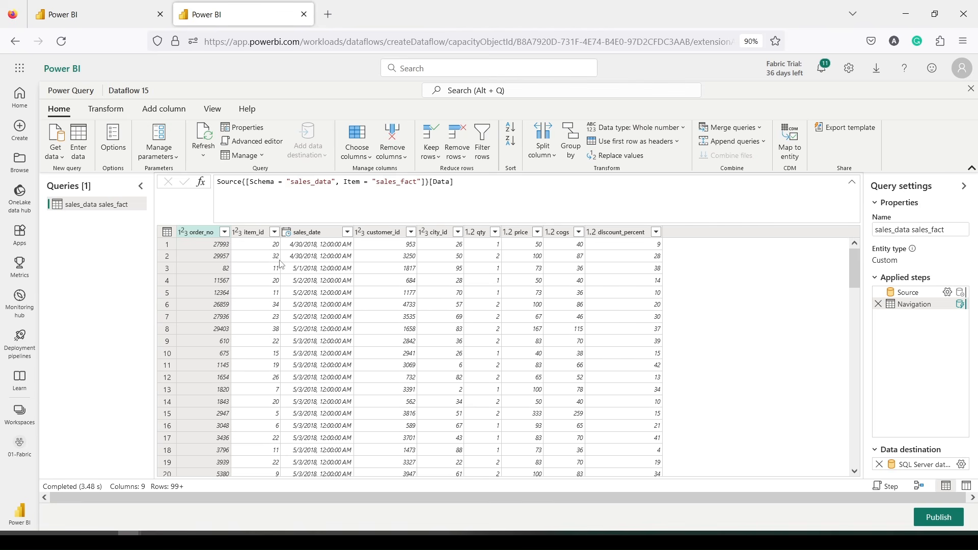
Step: Examine the date/time filter options available for the sales_date column
{"action": "right_click", "coordinate": [290, 235]}
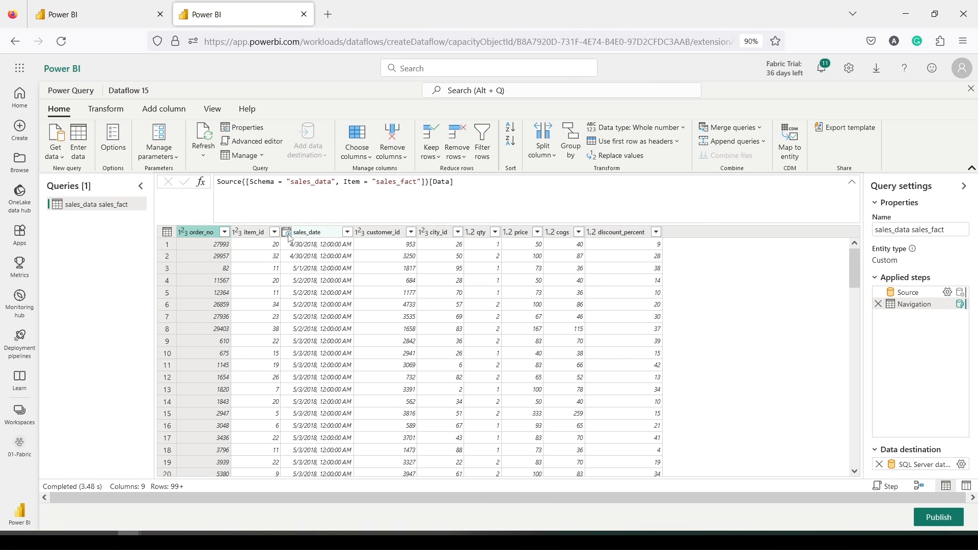
{"action": "left_click", "coordinate": [705, 285]}
{"action": "left_click", "coordinate": [348, 232]}
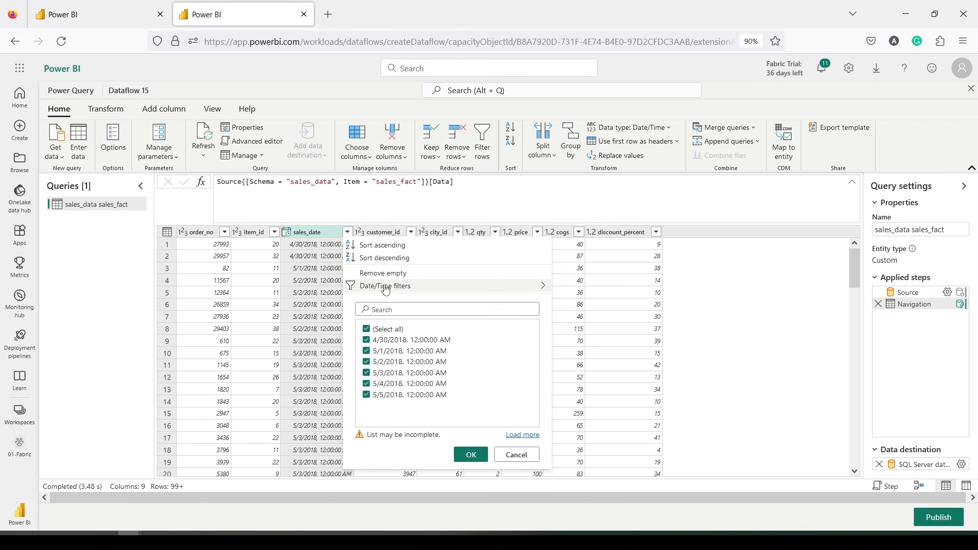
{"action": "mouse_move", "coordinate": [377, 285]}
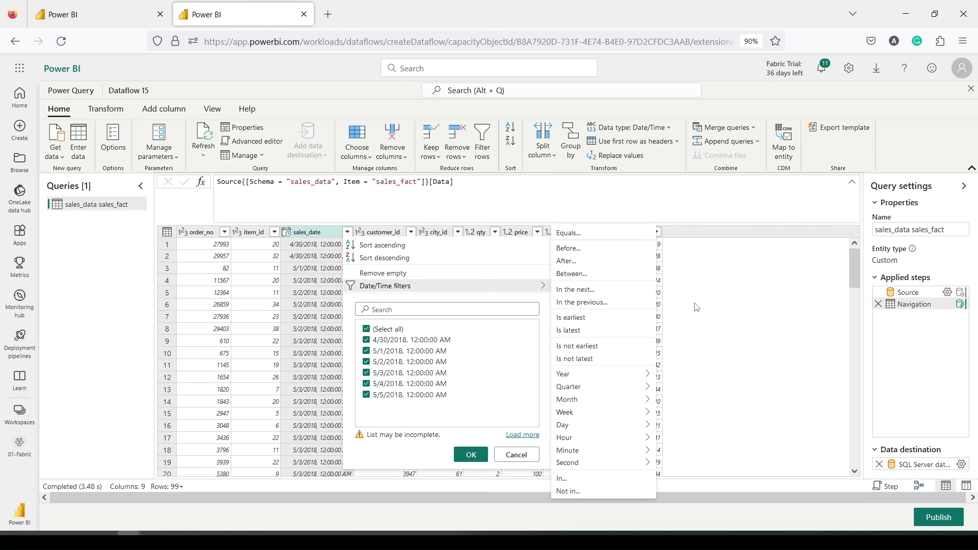
{"action": "left_click", "coordinate": [81, 260]}
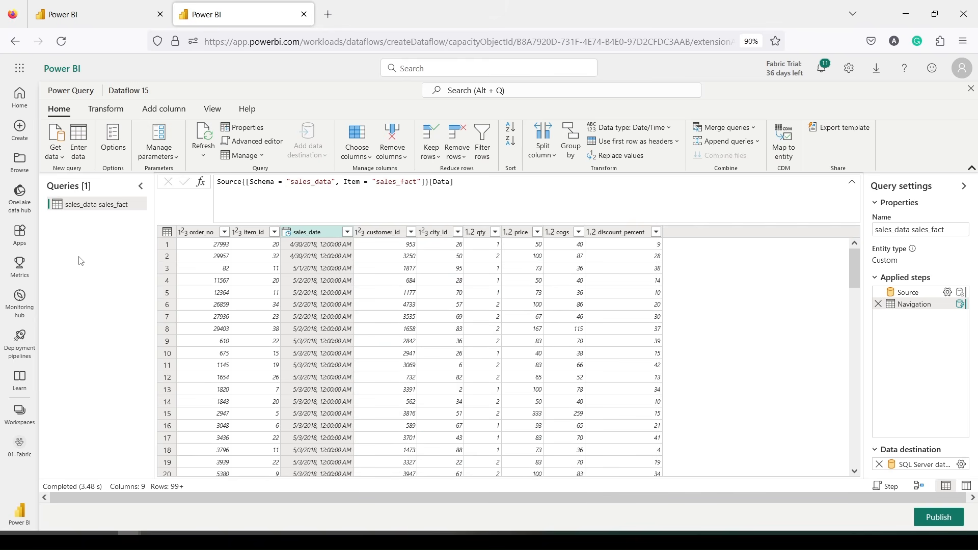
Step: Add the Microsoft Fabric Warehouse connector as another data source and proceed to the data selection
{"action": "left_click", "coordinate": [59, 159]}
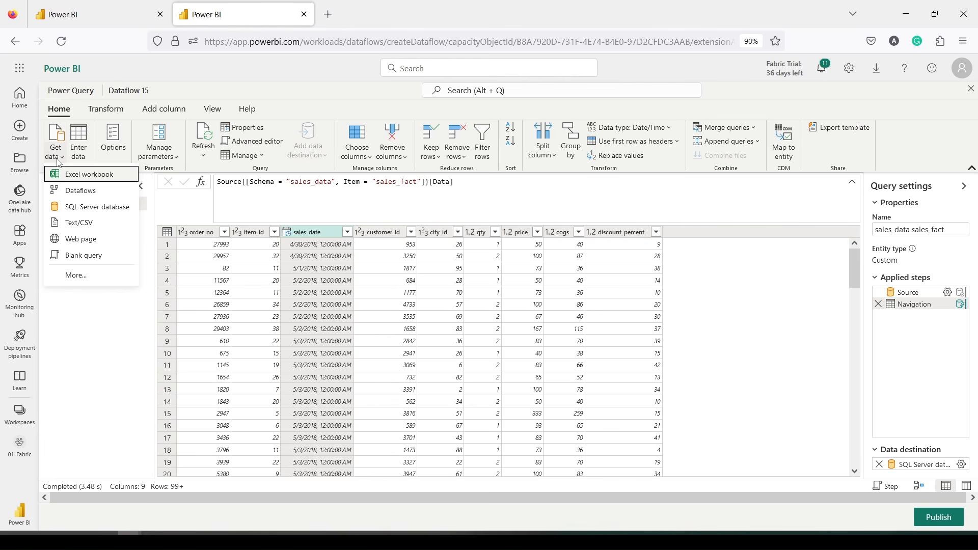
{"action": "left_click", "coordinate": [77, 275]}
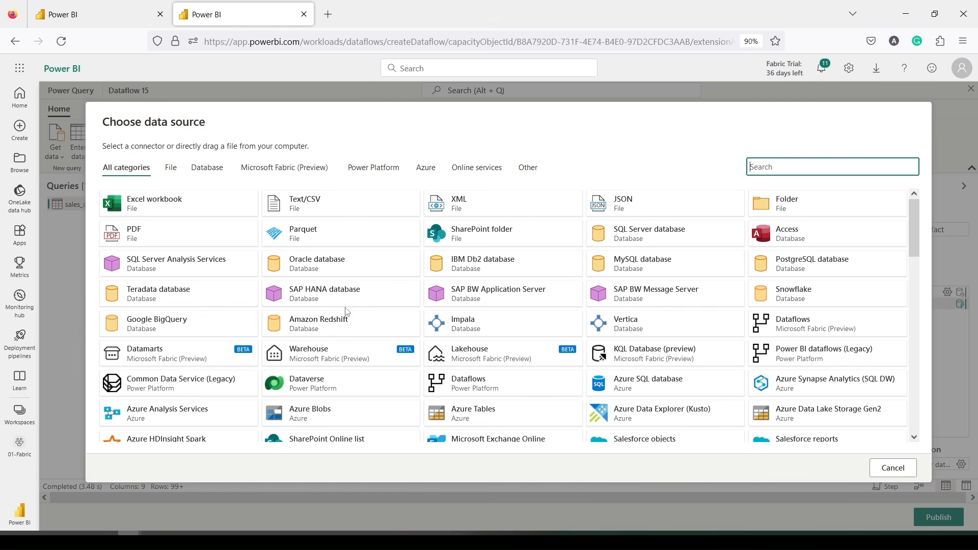
{"action": "left_click", "coordinate": [311, 358]}
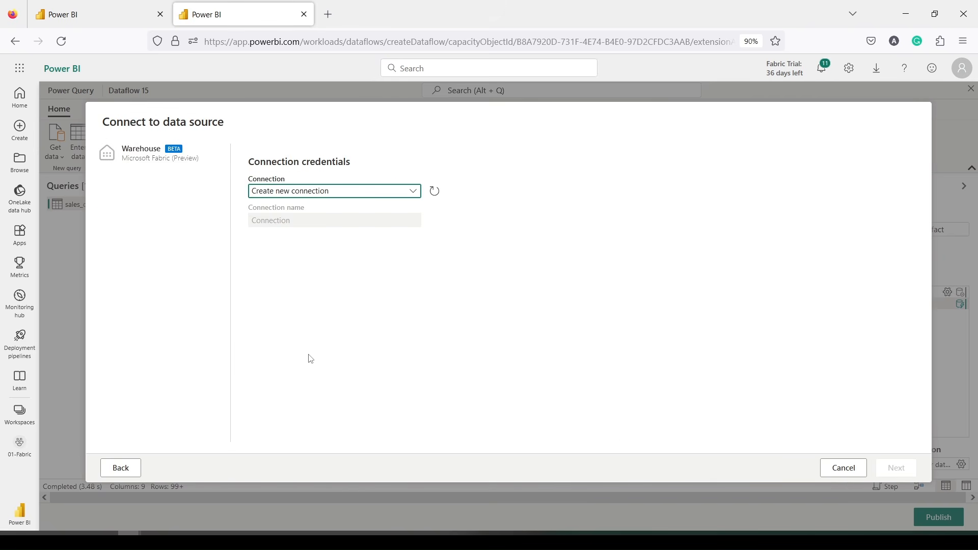
{"action": "left_click", "coordinate": [892, 470]}
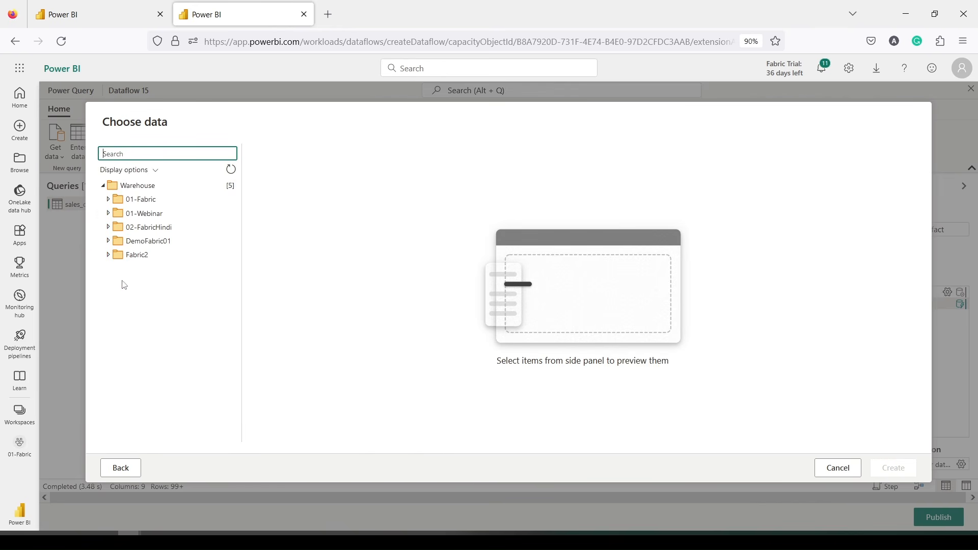
Step: Select the incr_info table from indrDemo in the 01-Fabric workspace and create its query
{"action": "left_click", "coordinate": [108, 199]}
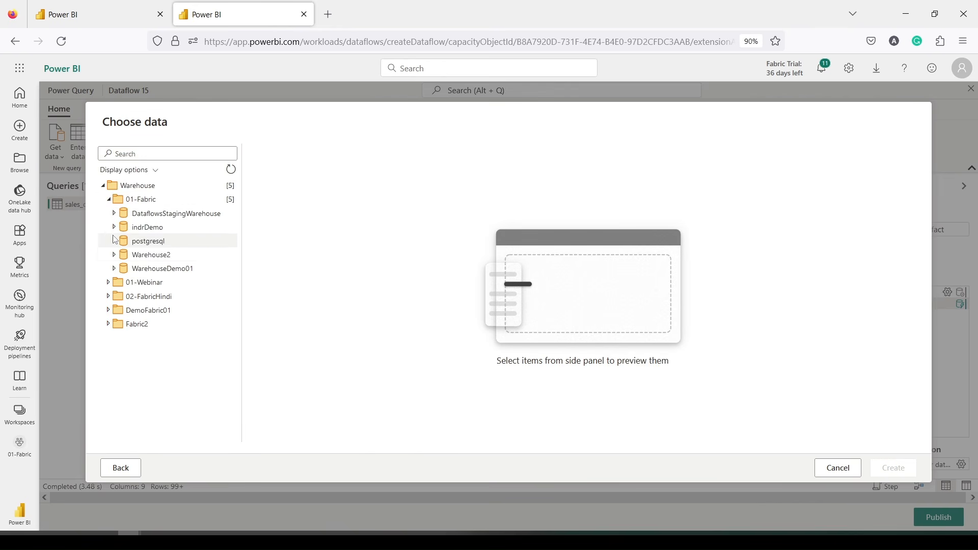
{"action": "left_click", "coordinate": [116, 229]}
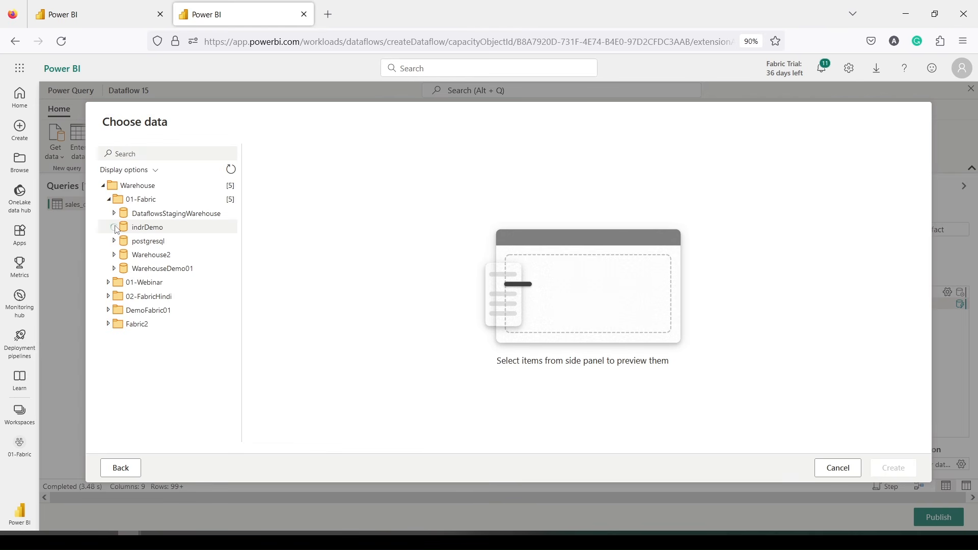
{"action": "left_click", "coordinate": [155, 287]}
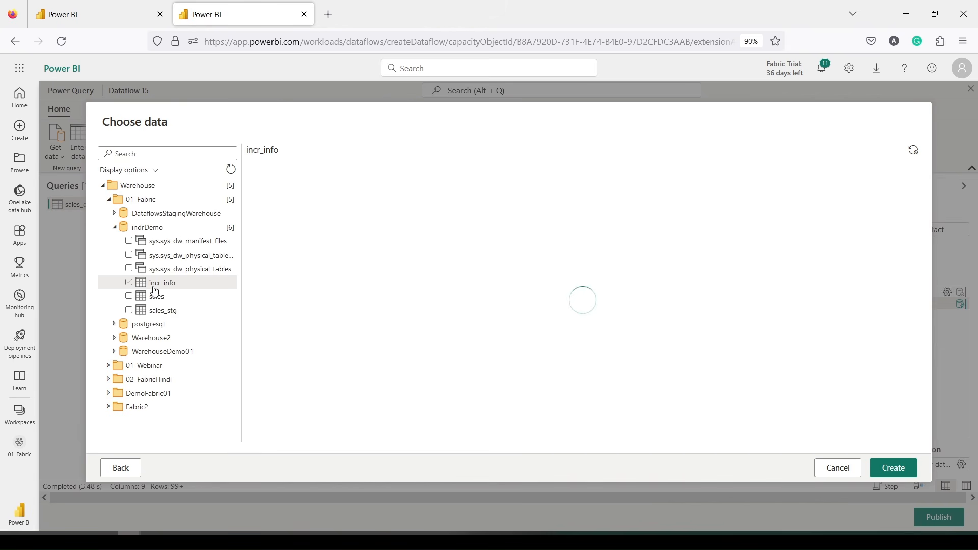
{"action": "left_click", "coordinate": [895, 476]}
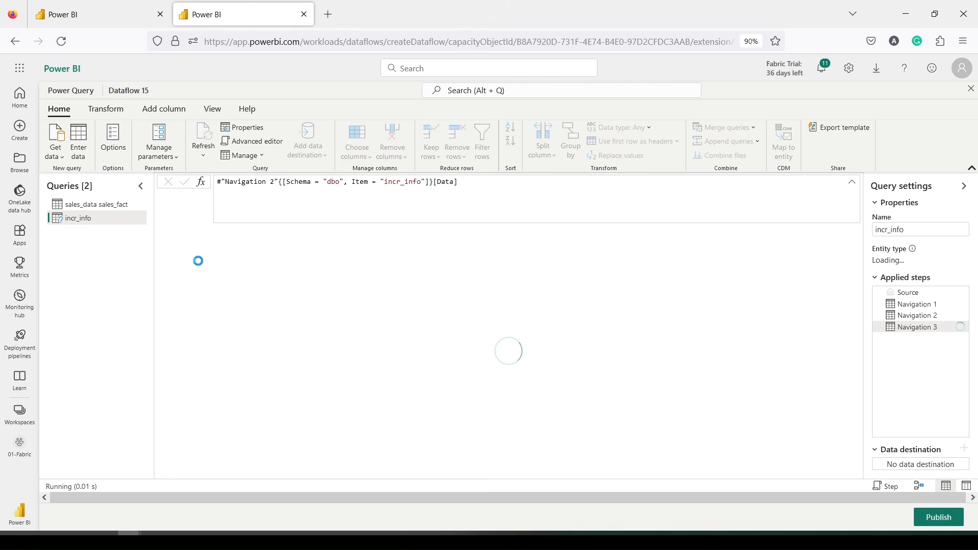
Step: Open the incr_info query's code in the advanced editor and add a _max = List.Max() line after the Navigation 3 line
{"action": "right_click", "coordinate": [79, 222]}
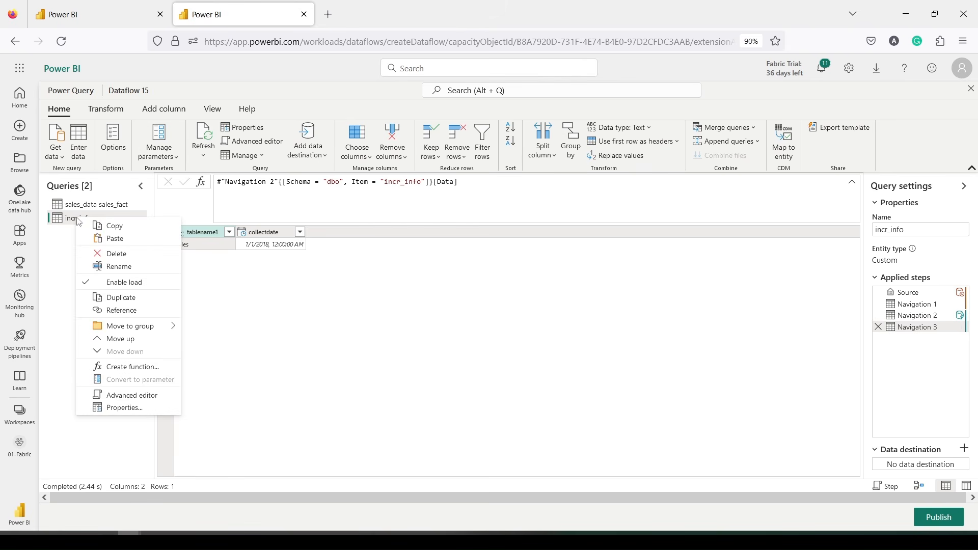
{"action": "left_click", "coordinate": [114, 396]}
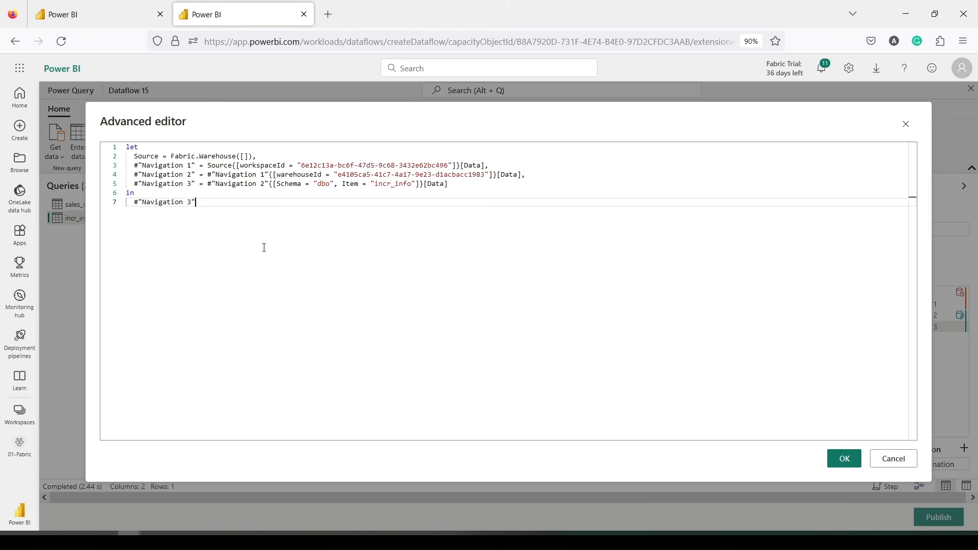
{"action": "left_click", "coordinate": [459, 186]}
{"action": "key", "text": "Return"}
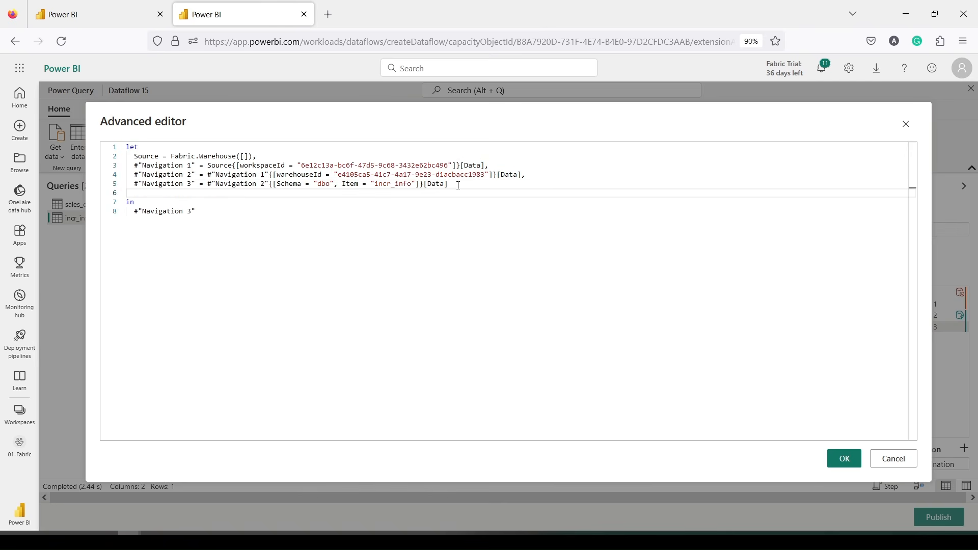
{"action": "type", "text": "_max_"}
{"action": "key", "text": "BackSpace"}
{"action": "type", "text": "= List>max"}
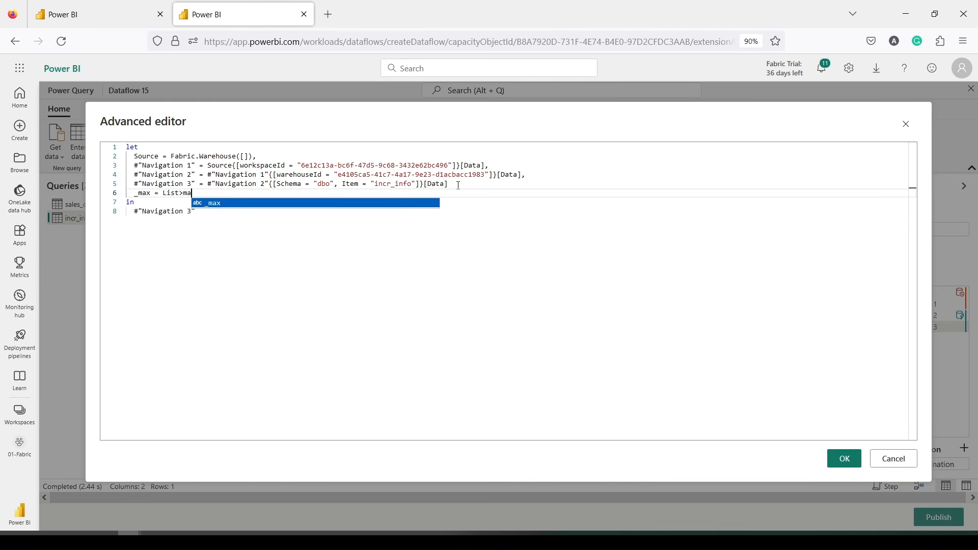
{"action": "key", "text": "BackSpace"}
{"action": "key", "text": "BackSpace"}
{"action": "key", "text": "BackSpace"}
{"action": "key", "text": "BackSpace"}
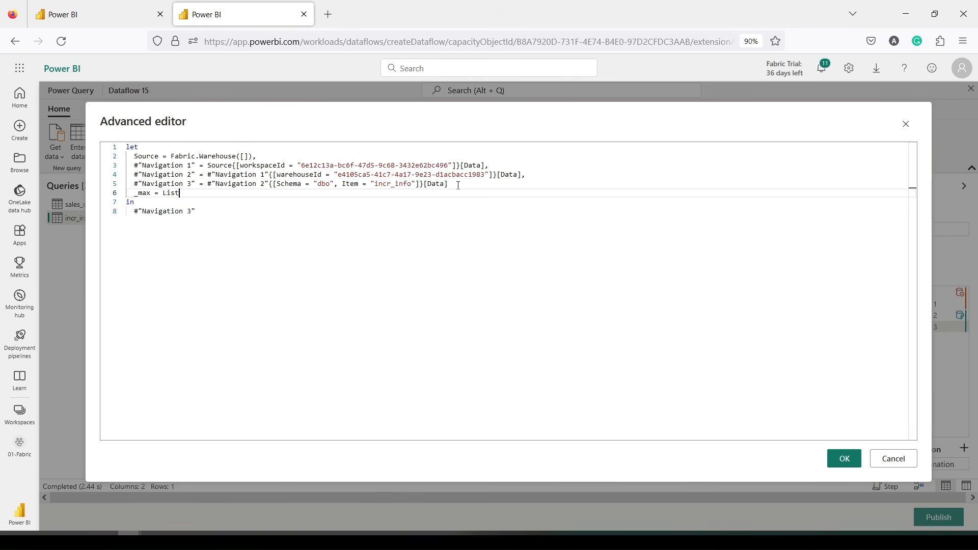
{"action": "type", "text": ">max"}
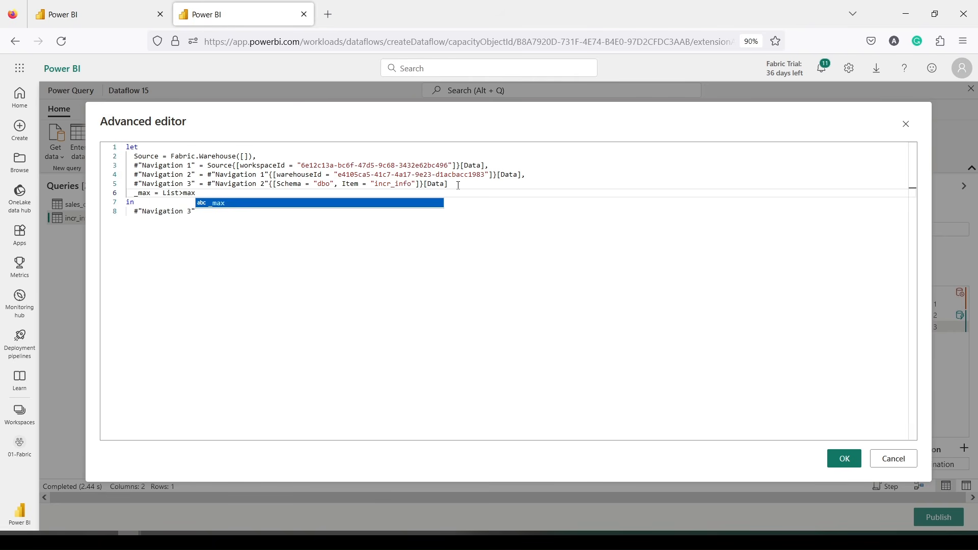
{"action": "key", "text": "BackSpace"}
{"action": "key", "text": "BackSpace"}
{"action": "key", "text": "BackSpace"}
{"action": "key", "text": "BackSpace"}
{"action": "type", "text": ".Max("}
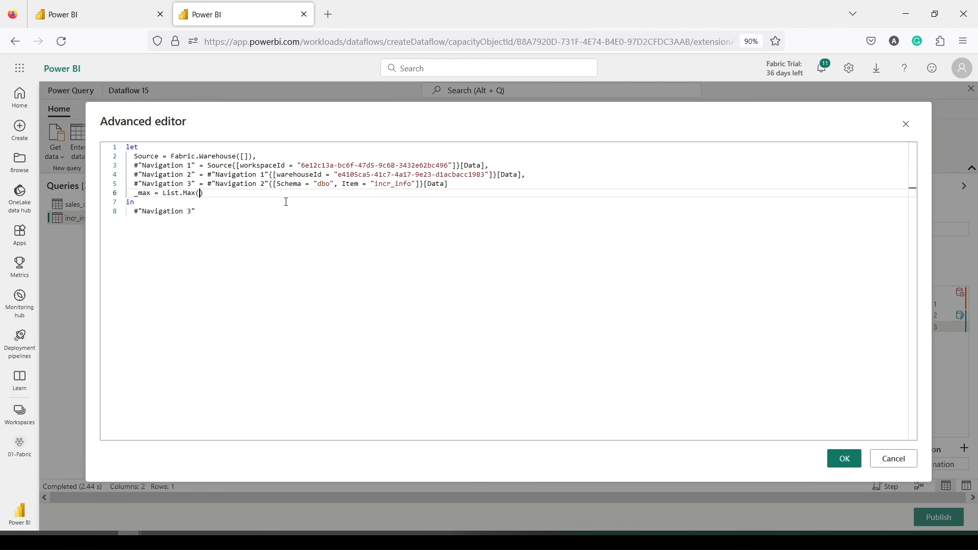
Step: Fill the List.Max argument with #"Navigation 3"[collectdate], copying the column name from DataFlowIncr.sql in Notepad++
{"action": "left_click_drag", "start_coordinate": [195, 186], "coordinate": [135, 185]}
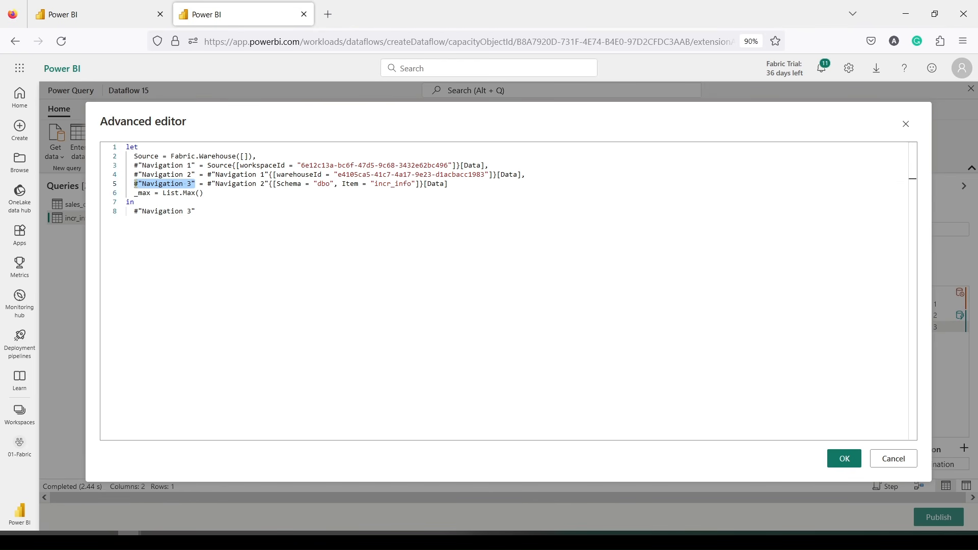
{"action": "left_click", "coordinate": [201, 194]}
{"action": "type", "text": "#\"Navigation 3\""}
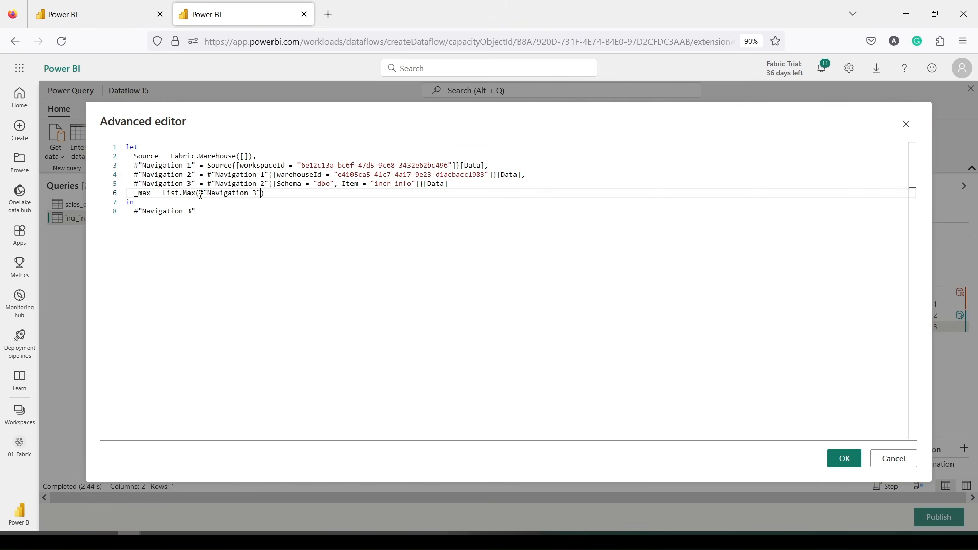
{"action": "type", "text": "["}
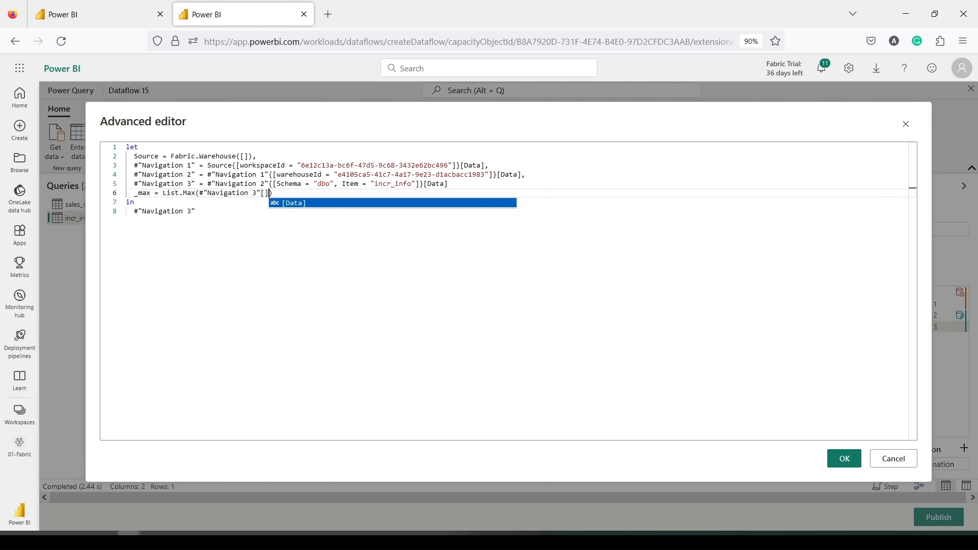
{"action": "left_click", "coordinate": [323, 539]}
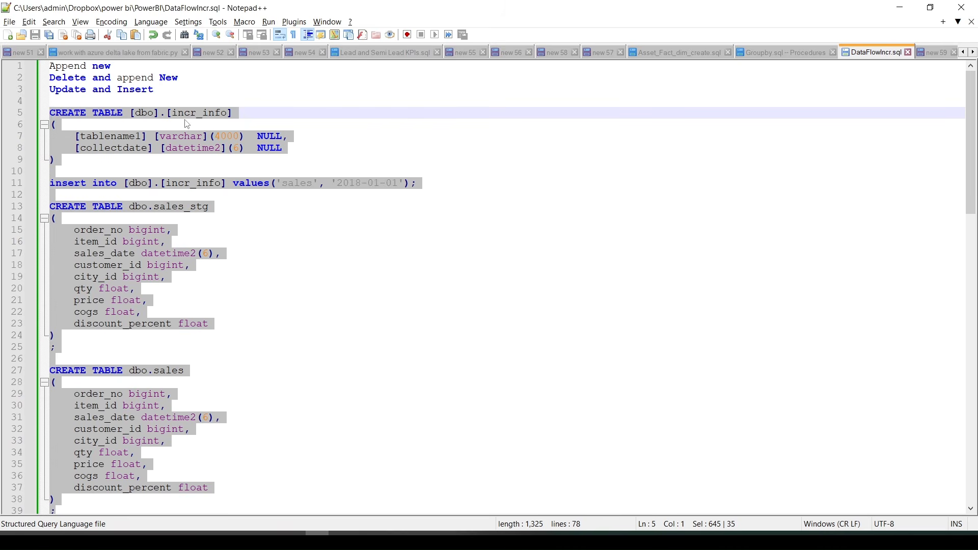
{"action": "double_click", "coordinate": [134, 149]}
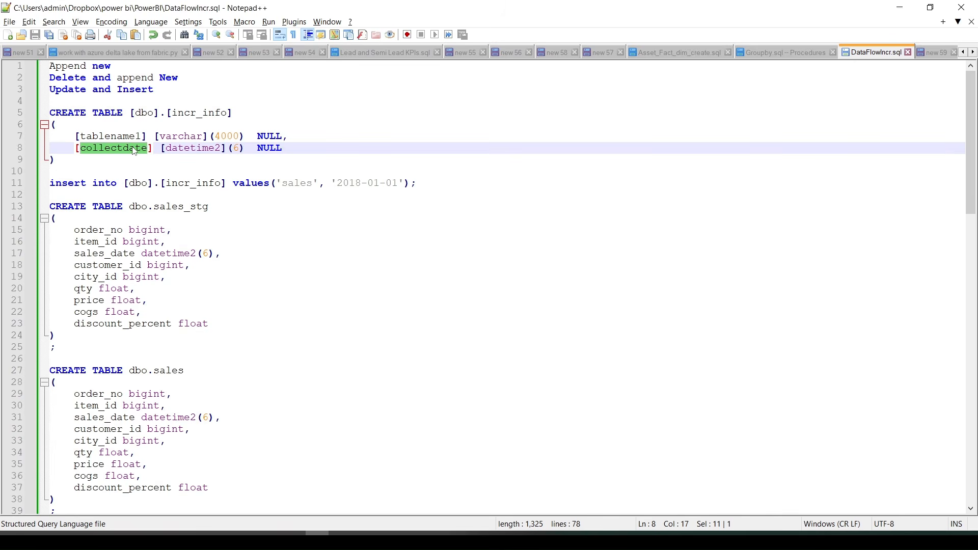
{"action": "key", "text": "alt+Tab"}
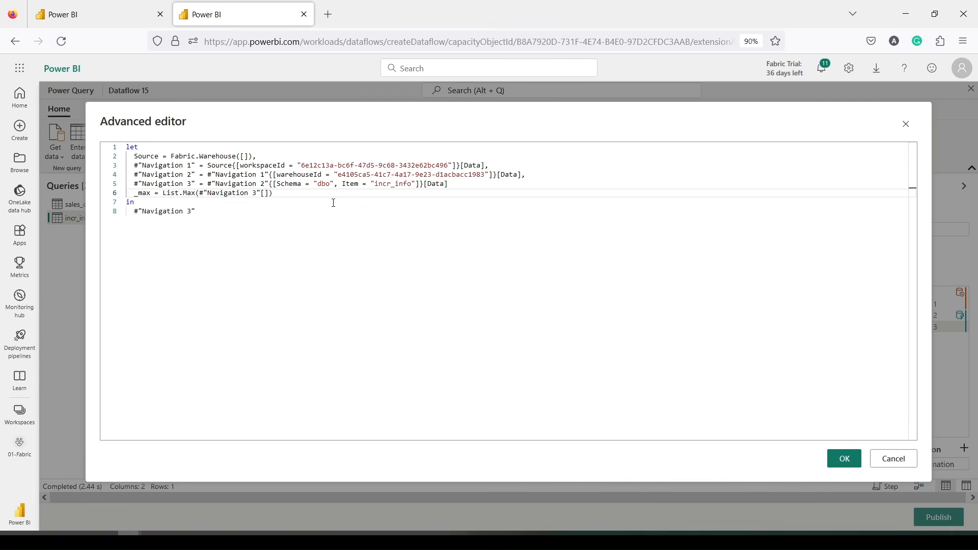
{"action": "type", "text": "collectdate"}
Step: Add the missing comma after the Navigation 3 line, make the query return _max, and apply the code
{"action": "left_click", "coordinate": [464, 184]}
{"action": "type", "text": ","}
{"action": "double_click", "coordinate": [154, 192]}
{"action": "key", "text": "ctrl+c"}
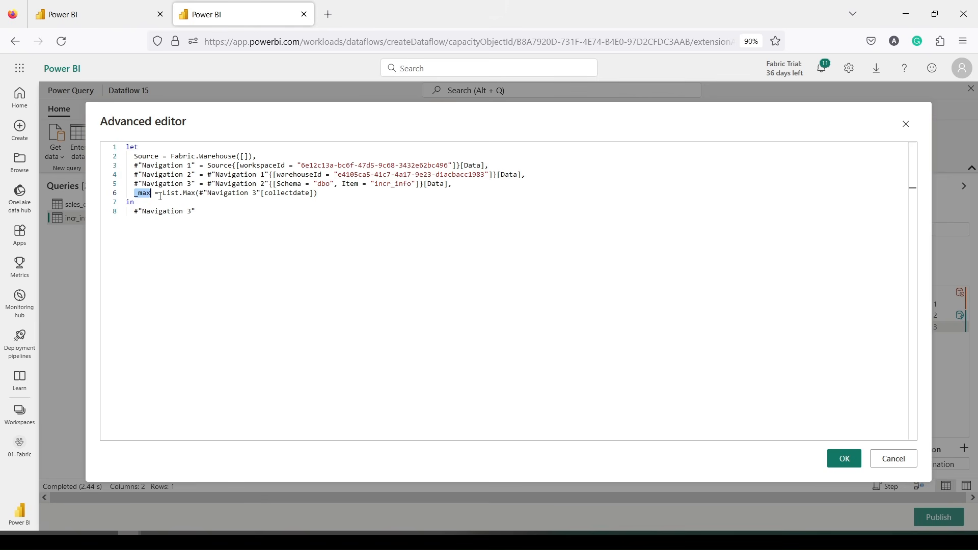
{"action": "left_click_drag", "start_coordinate": [205, 209], "coordinate": [133, 211]}
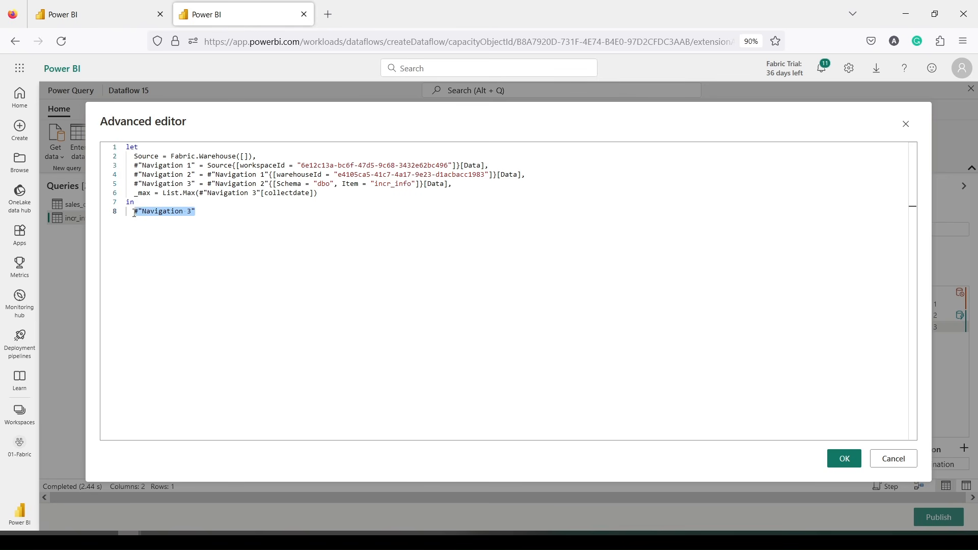
{"action": "key", "text": "ctrl+v"}
{"action": "left_click", "coordinate": [842, 458]}
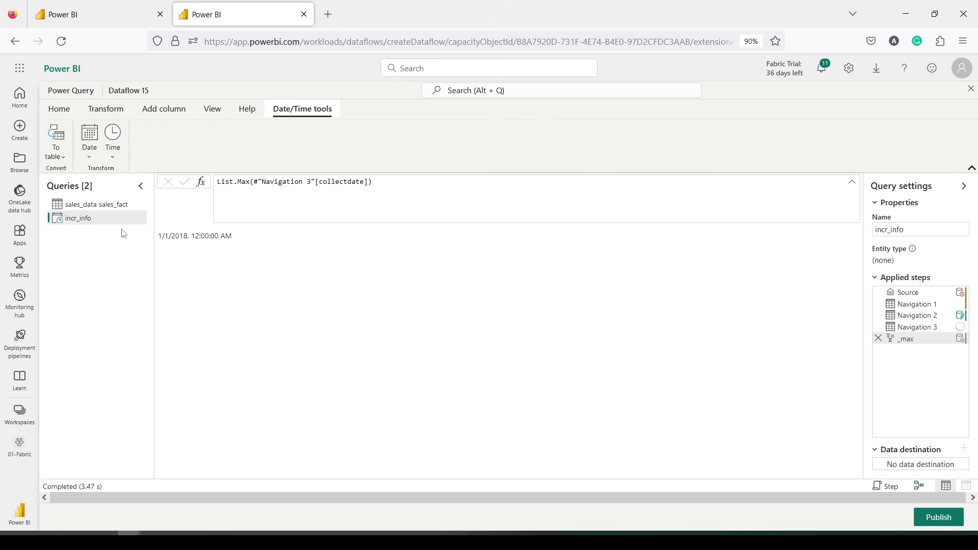
Step: Filter the sales_data sales_fact query to rows whose sales_date is after the incr_info query's value, and allow combining the data sources
{"action": "left_click", "coordinate": [112, 206]}
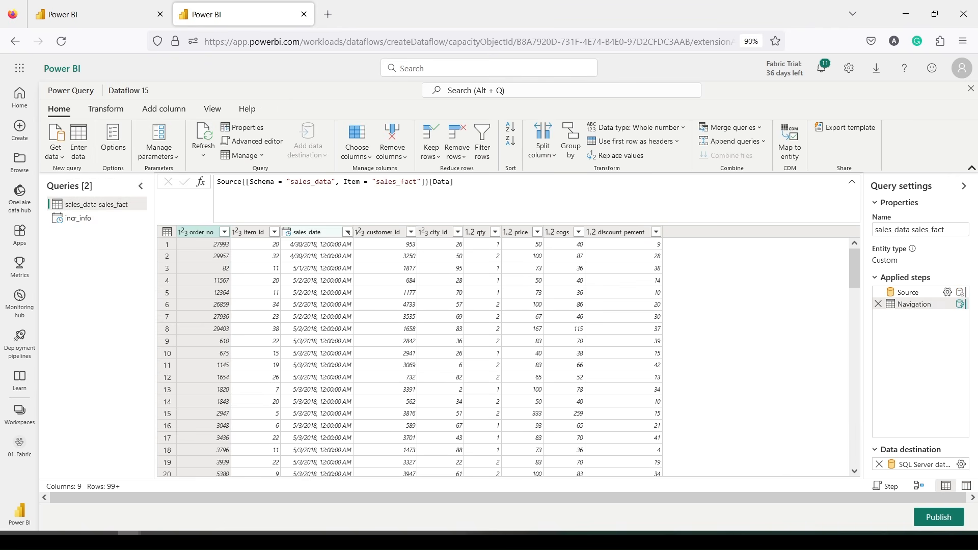
{"action": "left_click", "coordinate": [349, 236]}
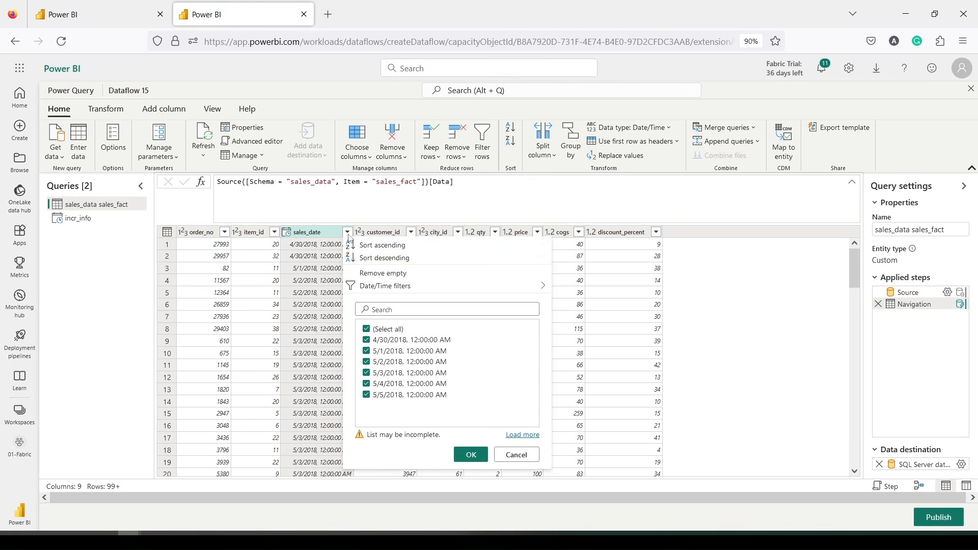
{"action": "mouse_move", "coordinate": [459, 286]}
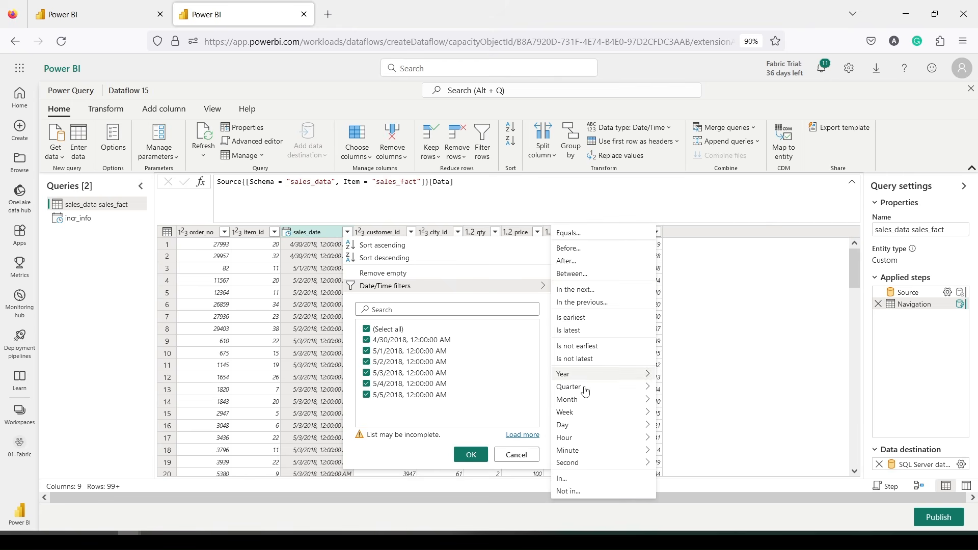
{"action": "mouse_move", "coordinate": [580, 466]}
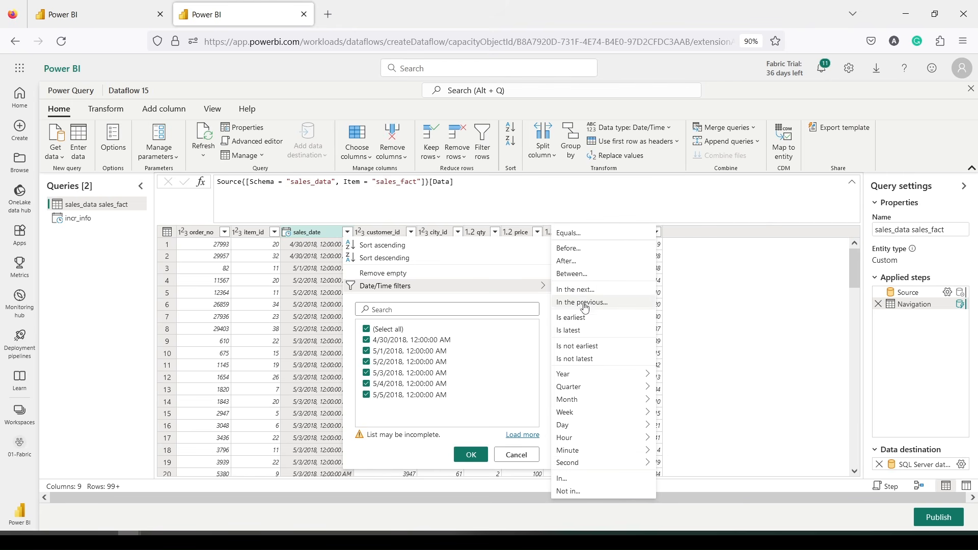
{"action": "left_click", "coordinate": [583, 261]}
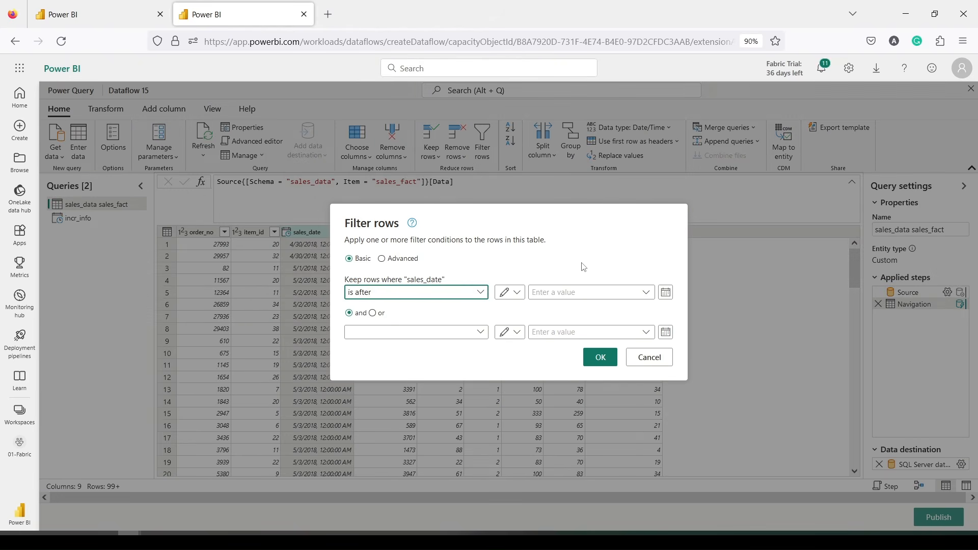
{"action": "left_click", "coordinate": [517, 293]}
{"action": "left_click", "coordinate": [532, 332]}
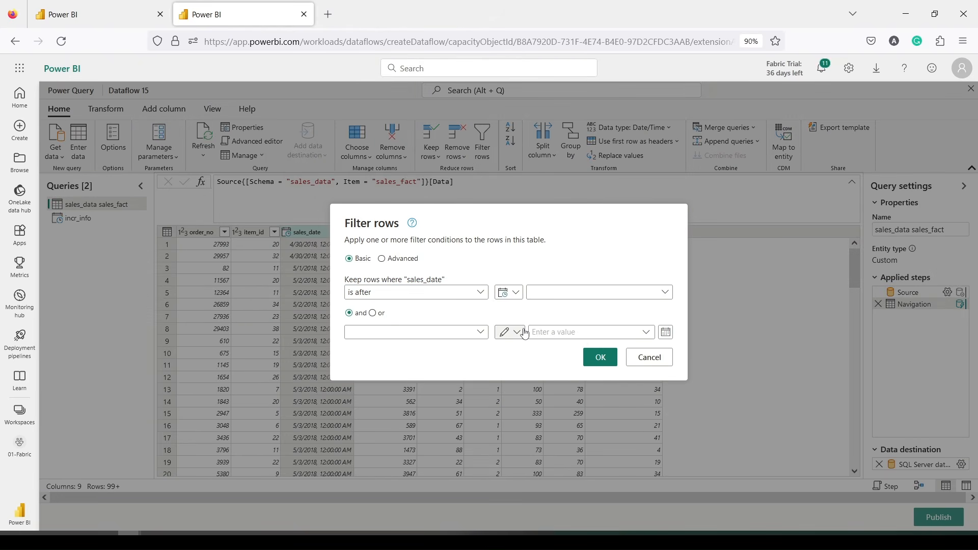
{"action": "left_click", "coordinate": [665, 299]}
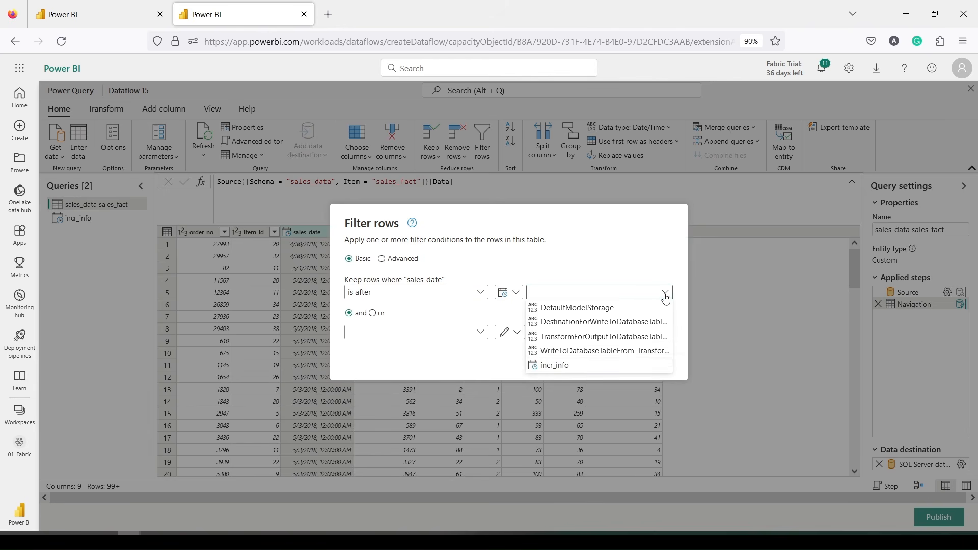
{"action": "left_click", "coordinate": [566, 363]}
{"action": "left_click", "coordinate": [608, 360]}
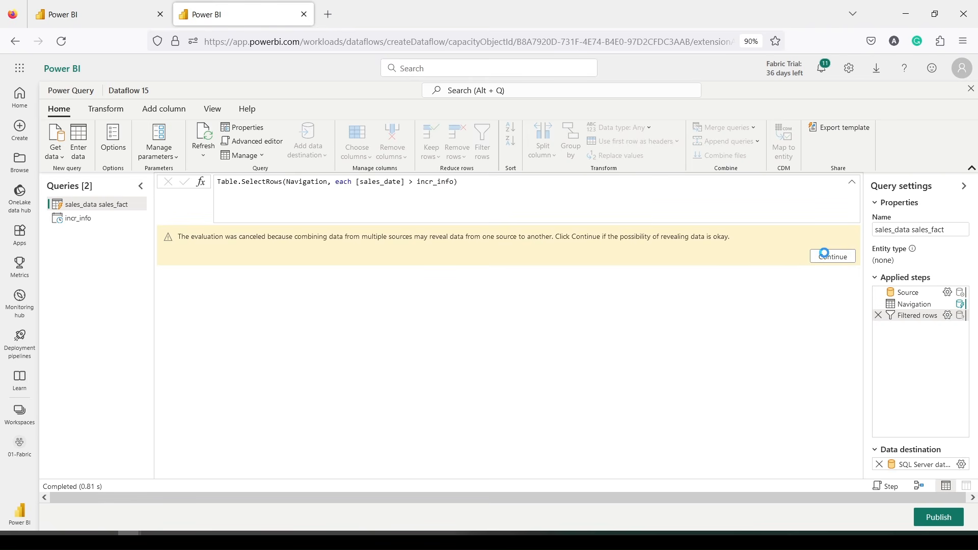
{"action": "left_click", "coordinate": [824, 255]}
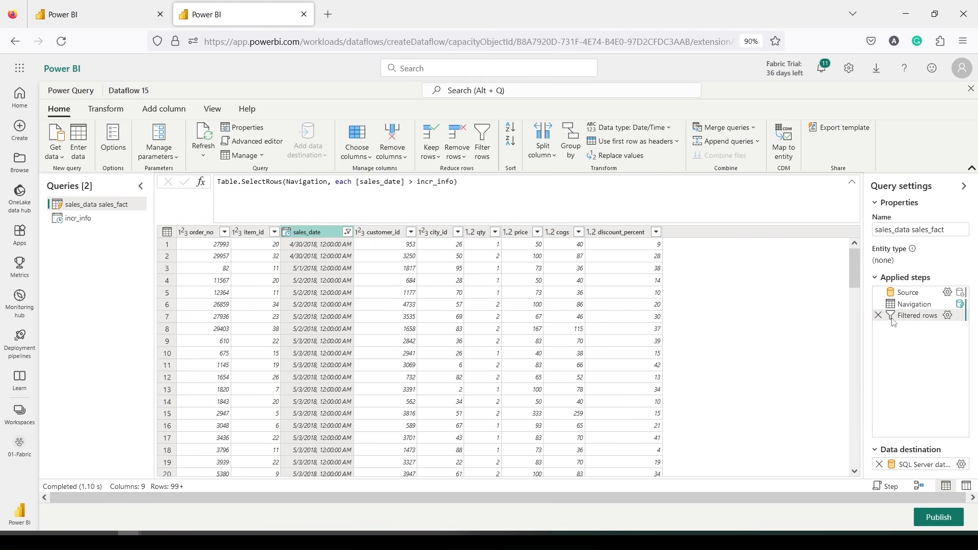
Step: Check where the Filtered rows step is evaluated and review its filter condition without changing it
{"action": "mouse_move", "coordinate": [896, 323]}
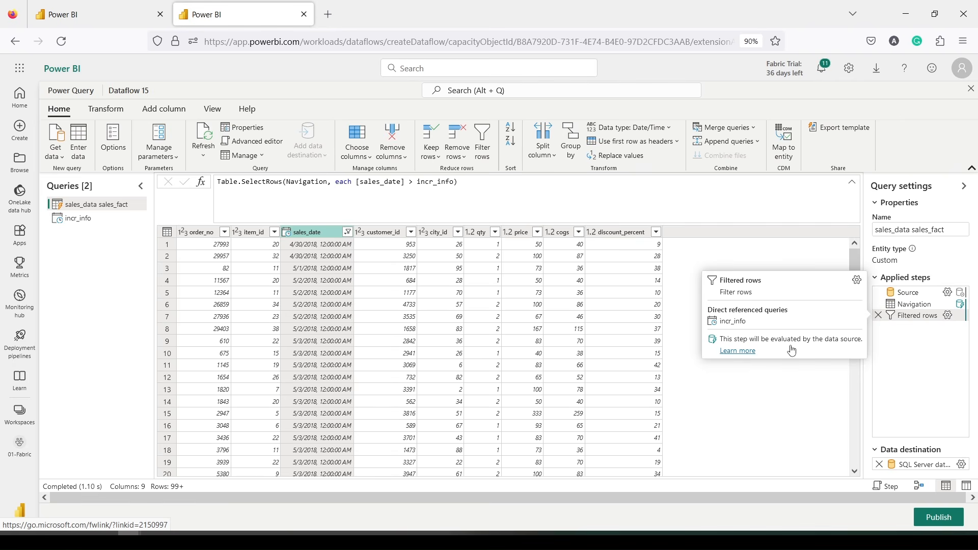
{"action": "left_click", "coordinate": [949, 316]}
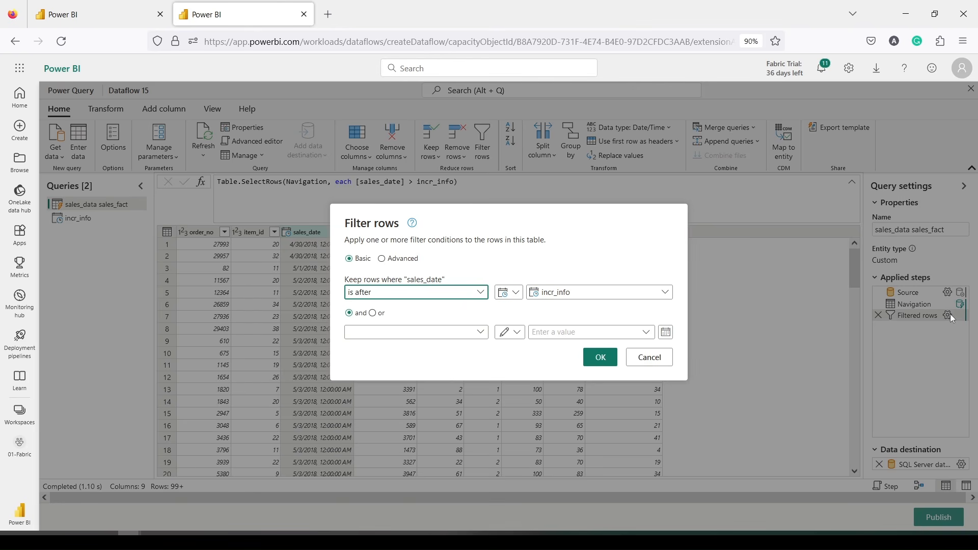
{"action": "left_click", "coordinate": [650, 357]}
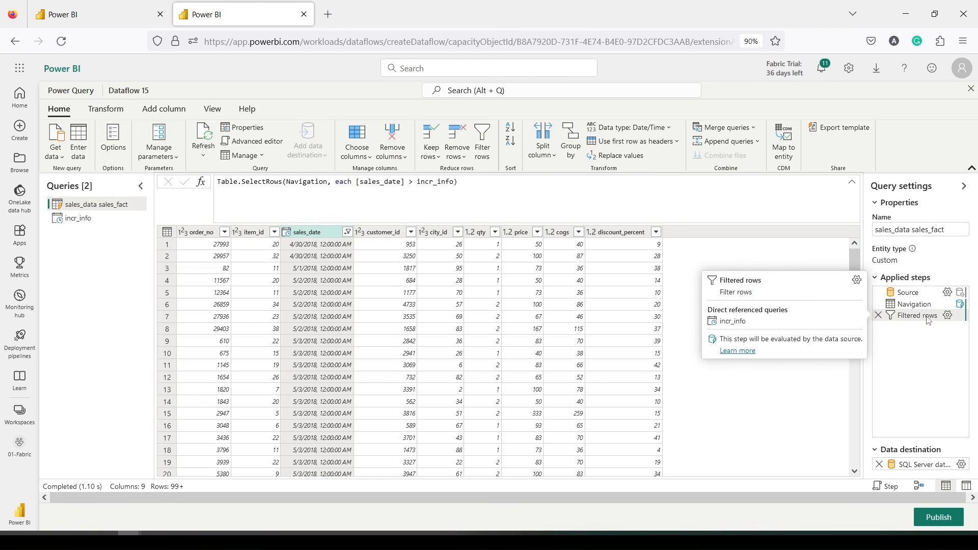
Step: View the data source query generated for the Filtered rows step, examine its where clause, and close it
{"action": "right_click", "coordinate": [928, 320]}
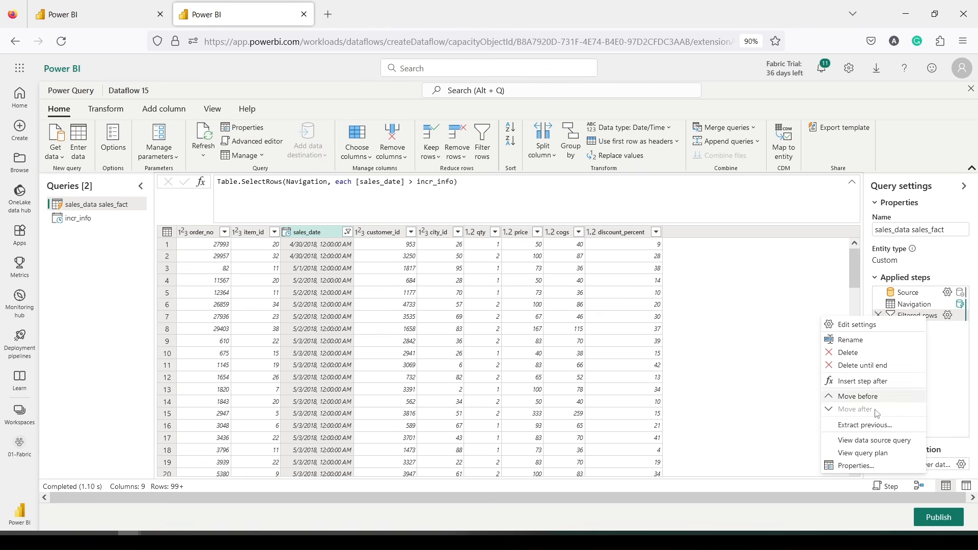
{"action": "left_click", "coordinate": [865, 440]}
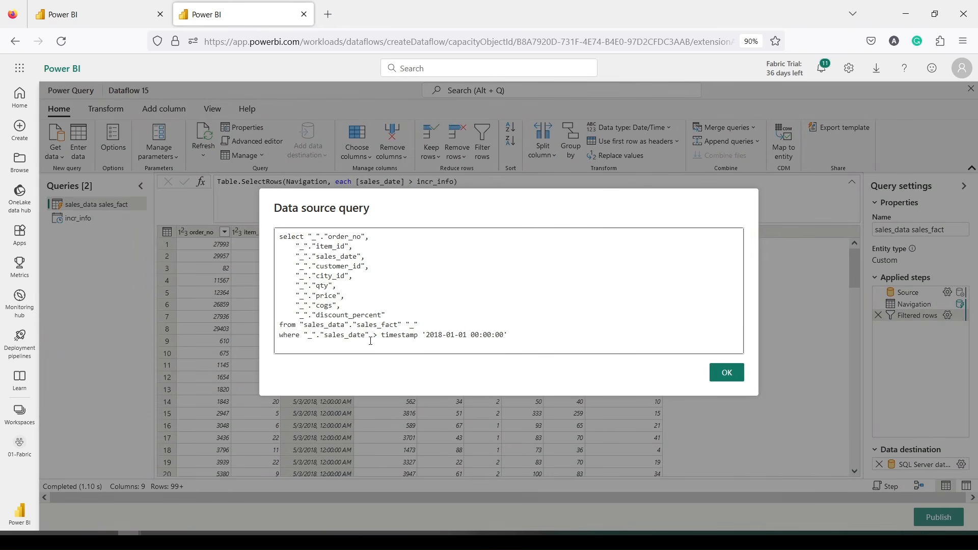
{"action": "left_click", "coordinate": [394, 337]}
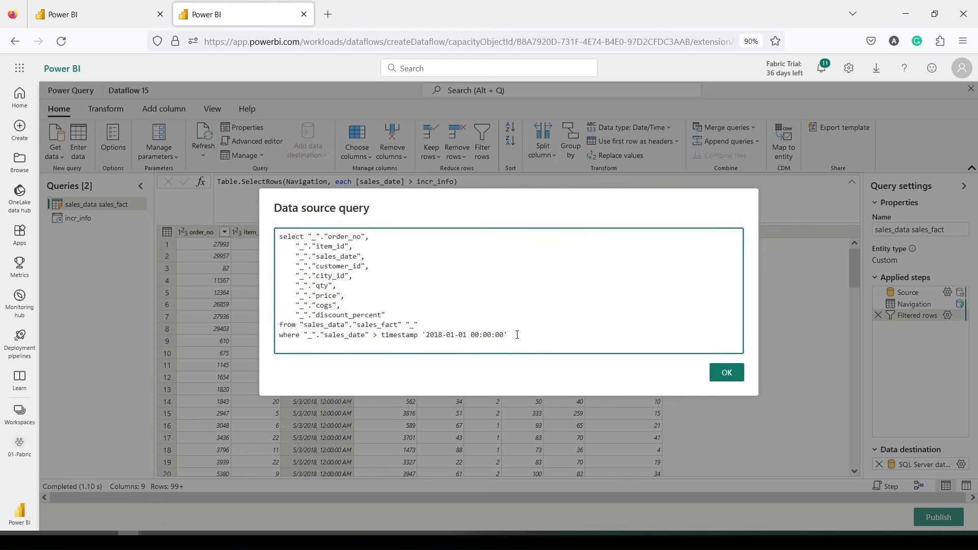
{"action": "left_click", "coordinate": [727, 374]}
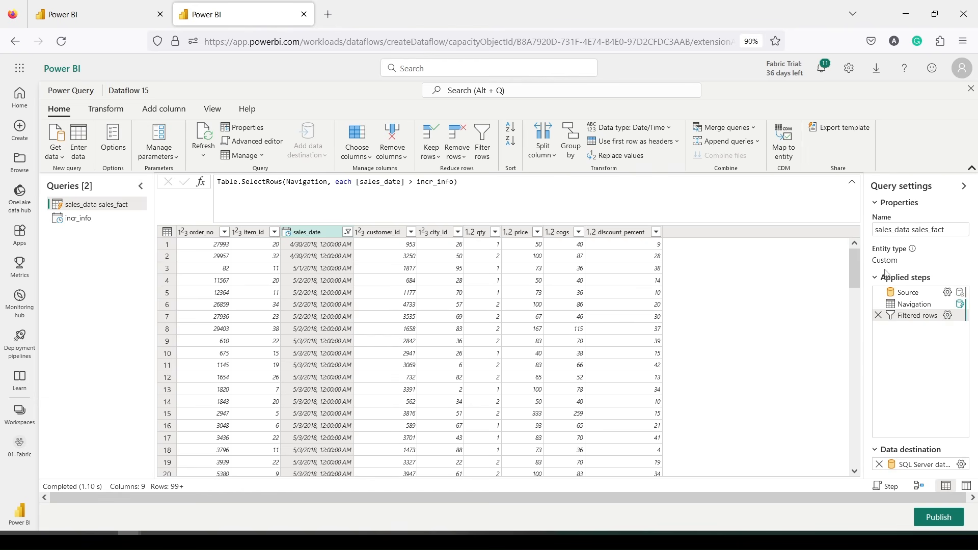
Step: Recheck the Filtered rows step's evaluation details and its sales_date condition, leaving the settings as they are
{"action": "mouse_move", "coordinate": [900, 320]}
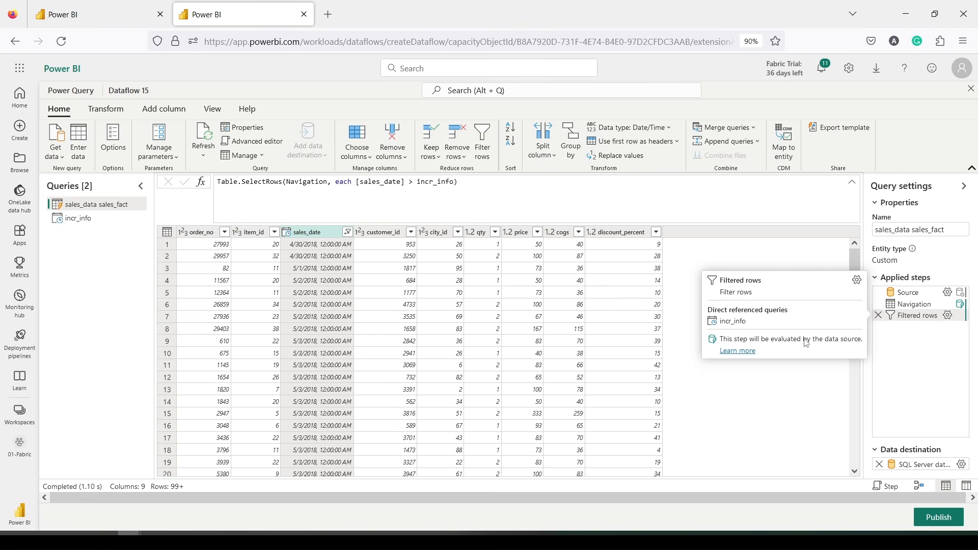
{"action": "left_click", "coordinate": [948, 320]}
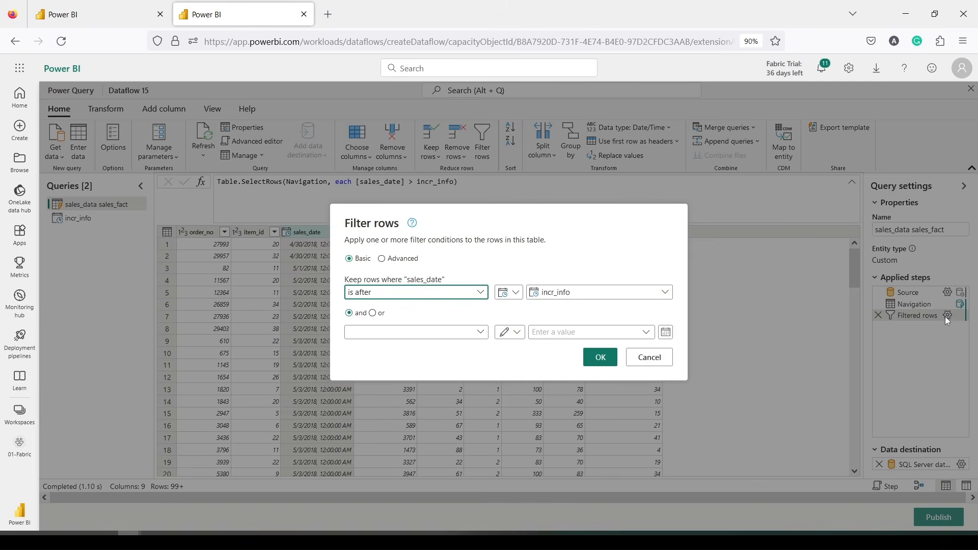
{"action": "left_click", "coordinate": [648, 358]}
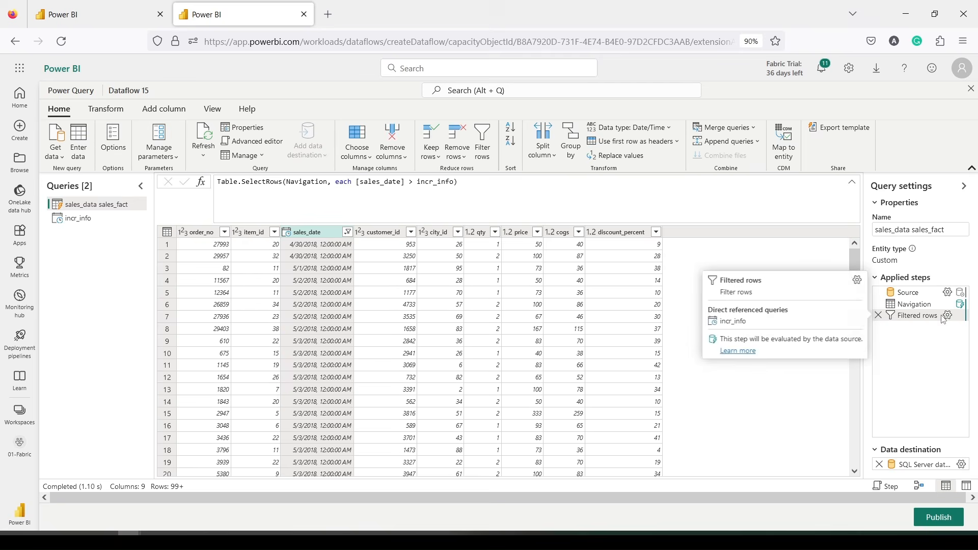
Step: View the Filtered rows step's data source query once more, read its sales_date condition, and close it
{"action": "right_click", "coordinate": [946, 316]}
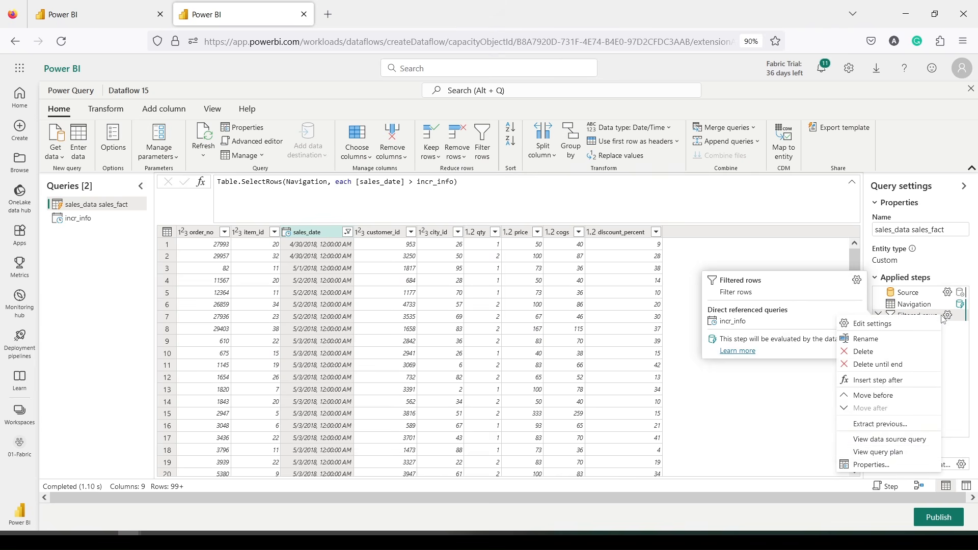
{"action": "left_click", "coordinate": [883, 444]}
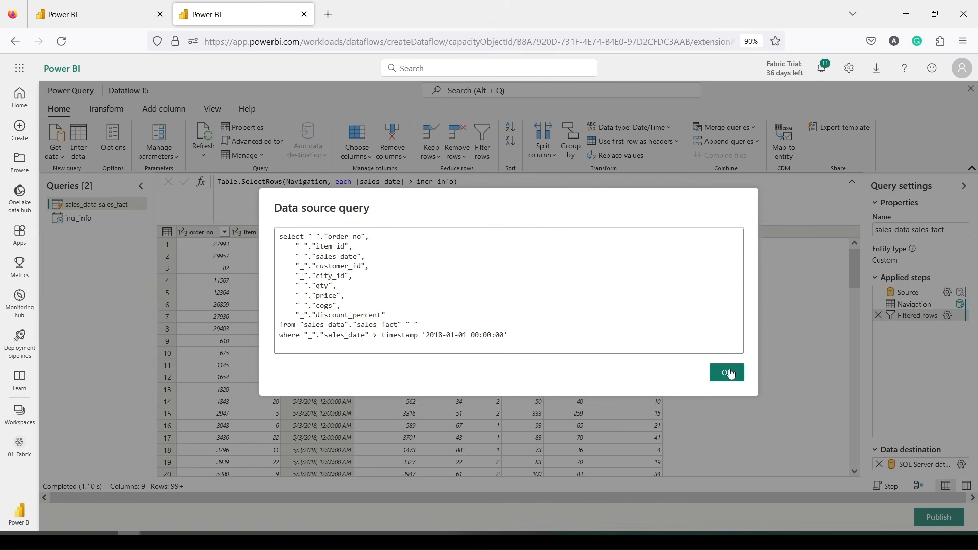
{"action": "left_click", "coordinate": [739, 379]}
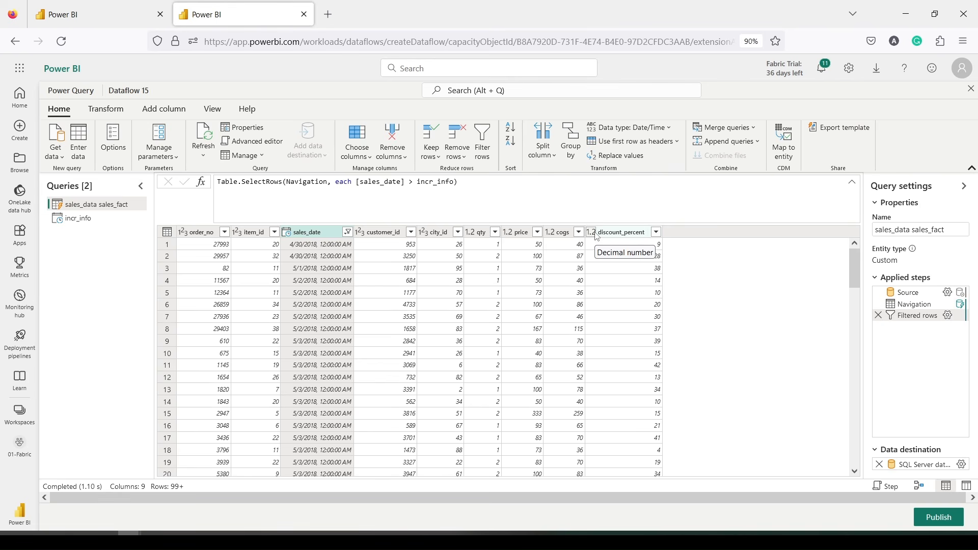
Step: Publish the dataflow and check the refresh status of Dataflow 15 in the 01-Fabric workspace
{"action": "left_click", "coordinate": [937, 525]}
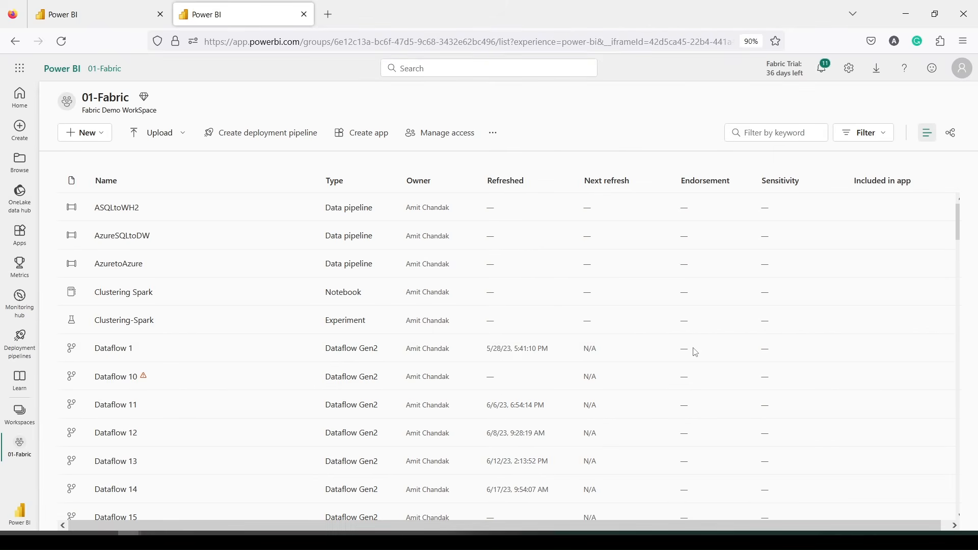
{"action": "scroll", "coordinate": [242, 351], "scroll_direction": "down", "scroll_amount": 2}
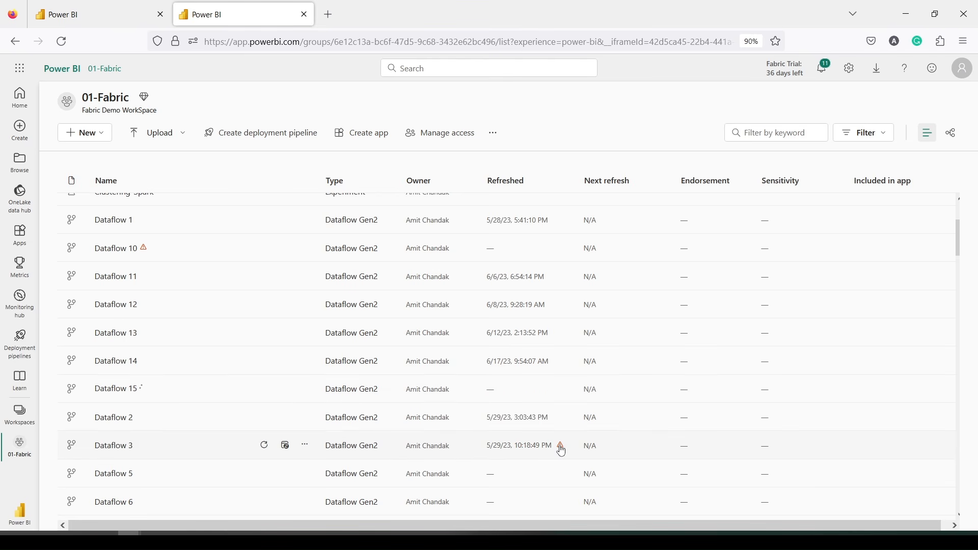
{"action": "mouse_move", "coordinate": [562, 451]}
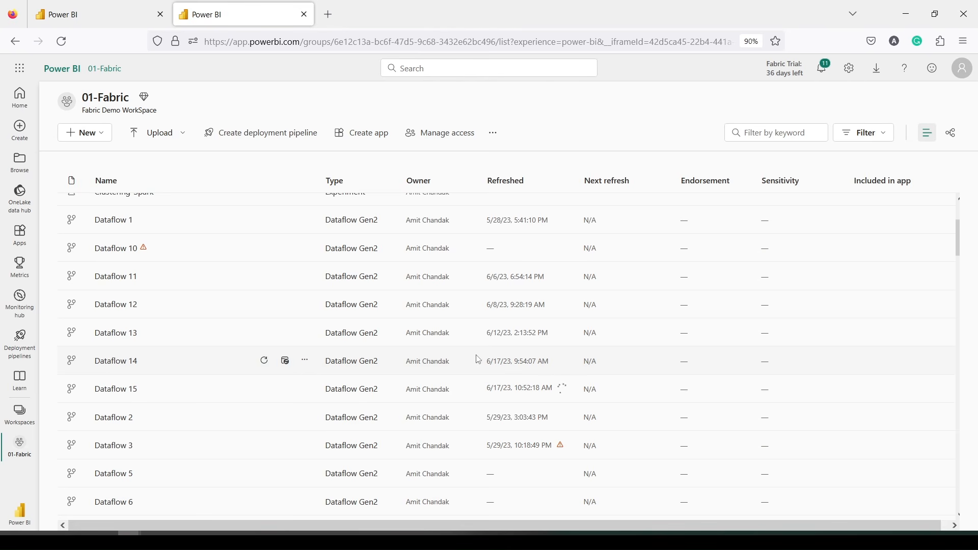
{"action": "mouse_move", "coordinate": [565, 391]}
Step: Return to the indrDemo warehouse, close its details pane, and preview the dbo.sales table's data
{"action": "left_click", "coordinate": [67, 18]}
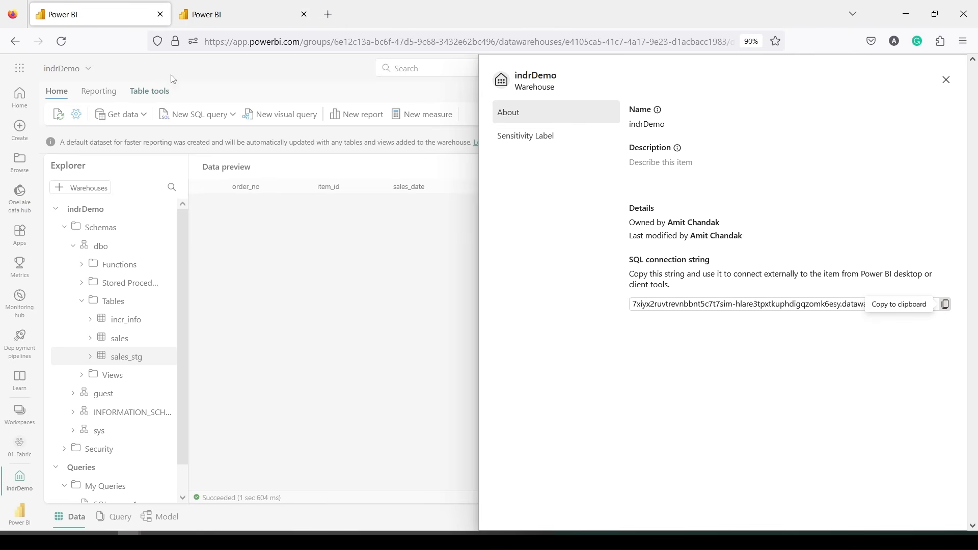
{"action": "left_click", "coordinate": [946, 80]}
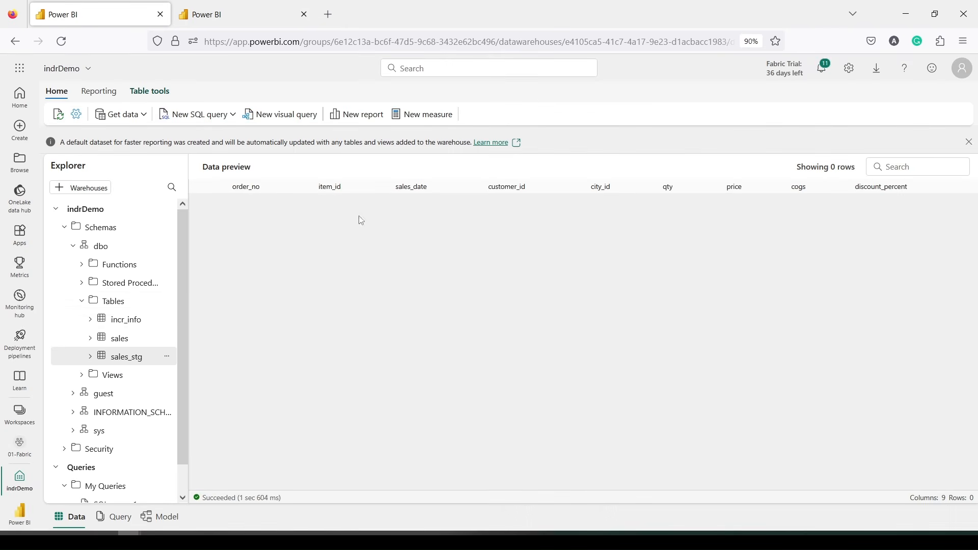
{"action": "left_click", "coordinate": [129, 340]}
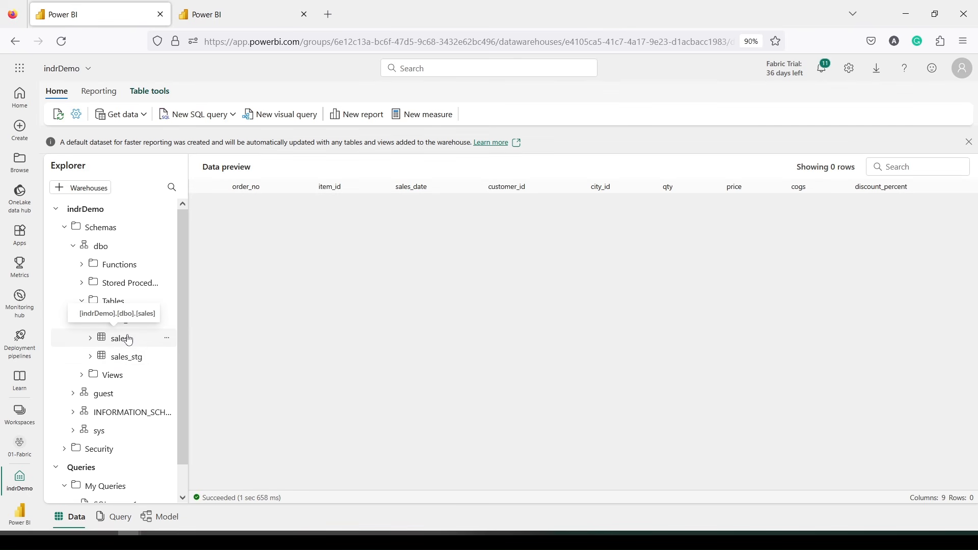
Step: Create a new SQL query in indrDemo and paste in the dbo.loadSales procedure script copied from DataFlowIncr.sql in Notepad++
{"action": "left_click", "coordinate": [201, 116]}
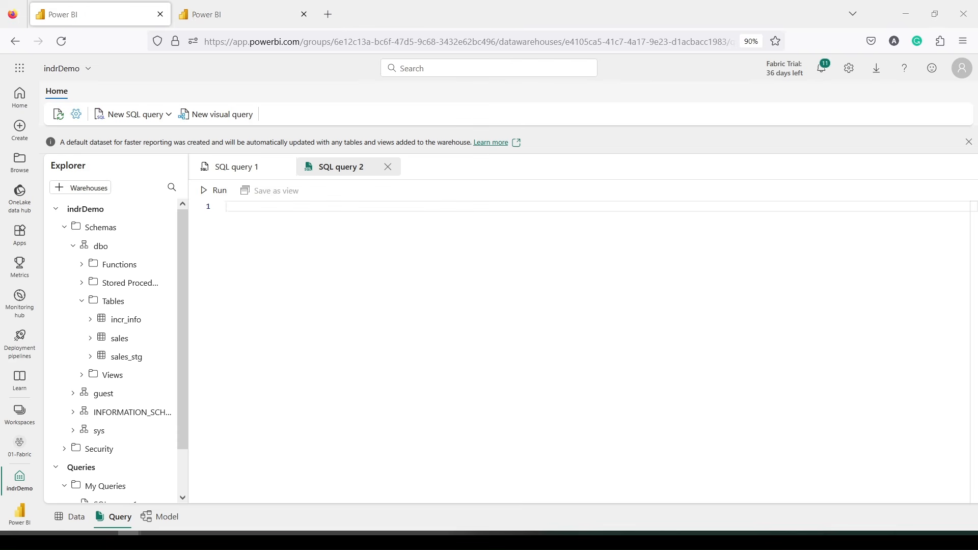
{"action": "left_click", "coordinate": [317, 539]}
{"action": "scroll", "coordinate": [145, 331], "scroll_direction": "down", "scroll_amount": 6}
{"action": "left_click_drag", "start_coordinate": [145, 335], "coordinate": [197, 443]}
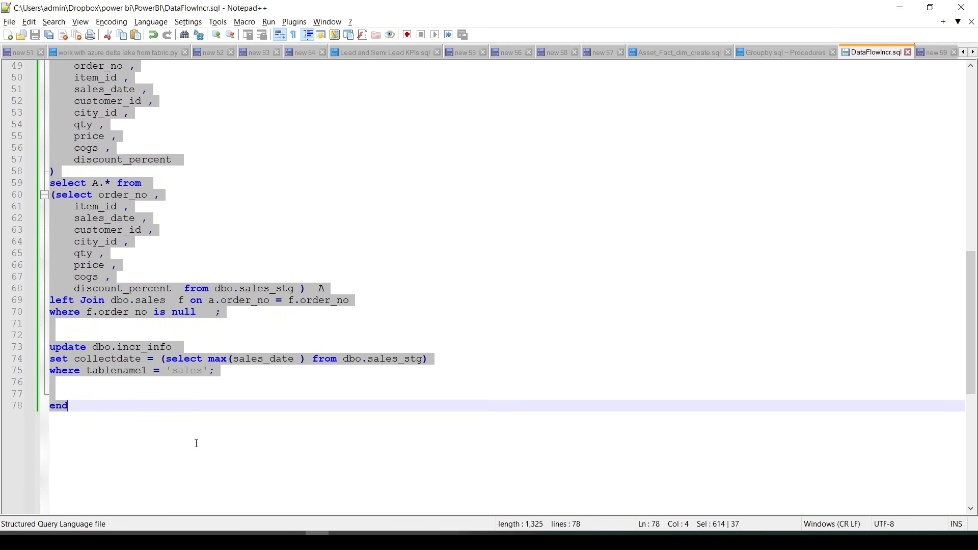
{"action": "key", "text": "ctrl+c"}
{"action": "key", "text": "alt+Tab"}
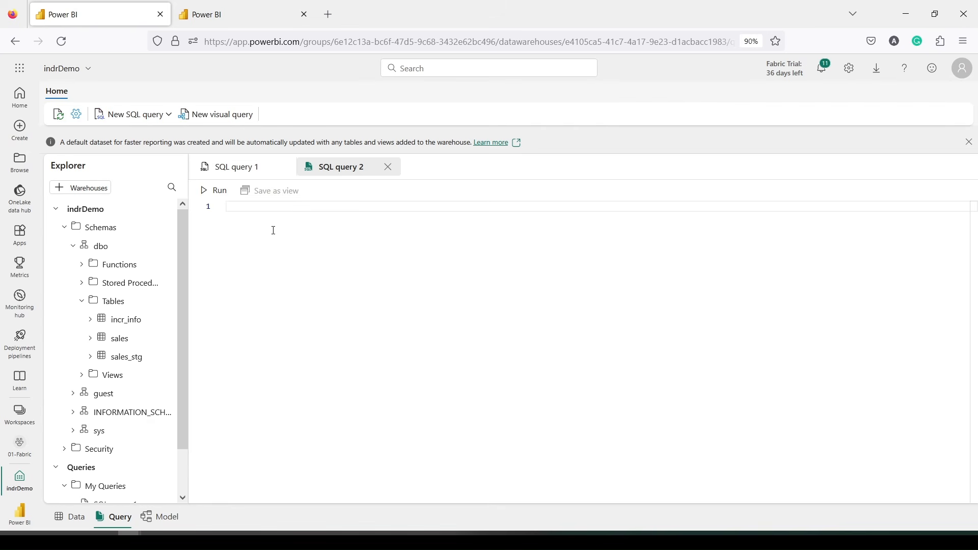
{"action": "key", "text": "ctrl+v"}
{"action": "scroll", "coordinate": [274, 230], "scroll_direction": "up", "scroll_amount": 3}
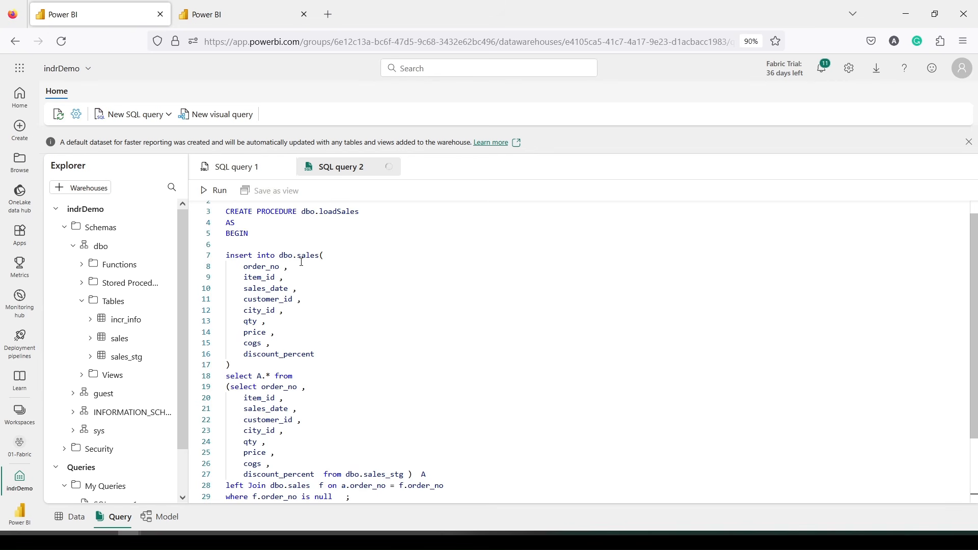
Step: Examine the procedure's insert into dbo.sales, its left join with sales_stg on order_no, and the collectdate update of incr_info
{"action": "double_click", "coordinate": [308, 256]}
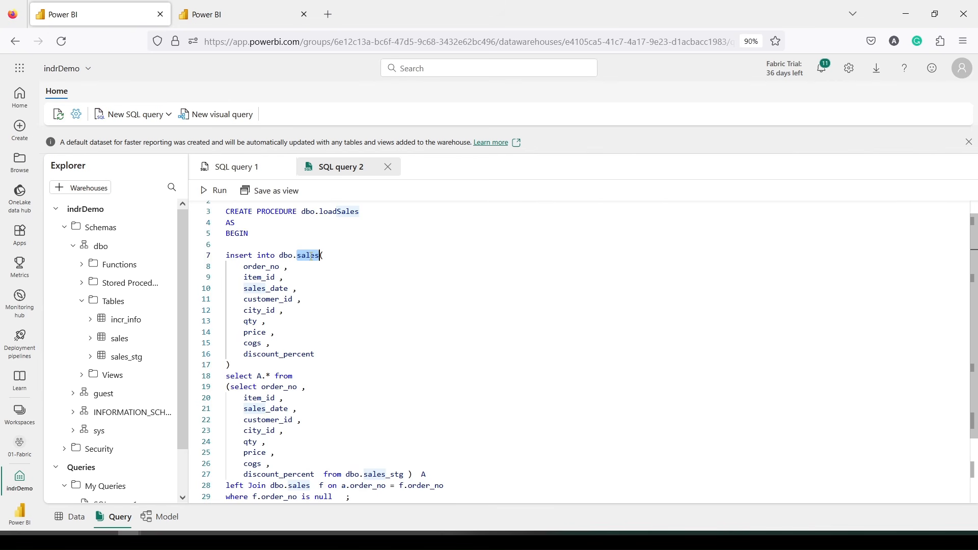
{"action": "scroll", "coordinate": [312, 257], "scroll_direction": "down", "scroll_amount": 2}
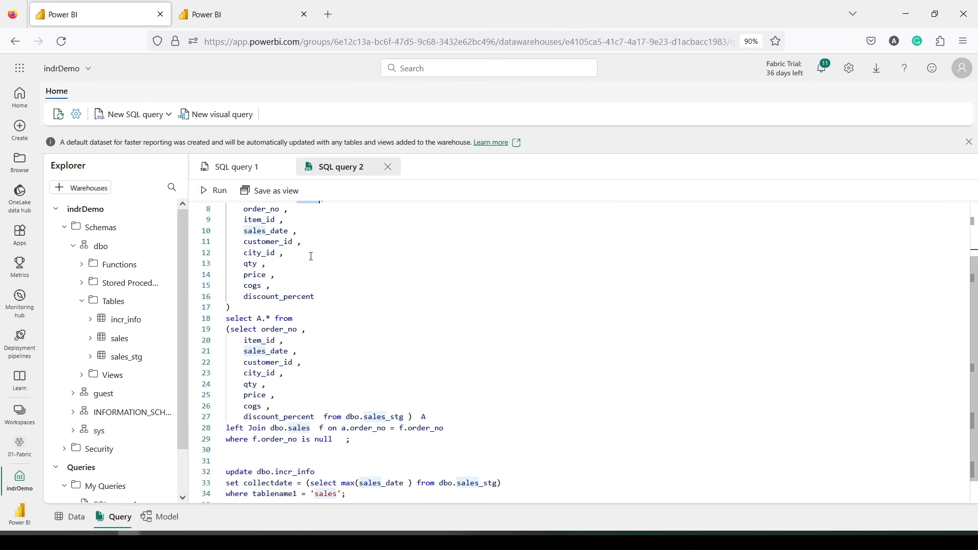
{"action": "scroll", "coordinate": [312, 256], "scroll_direction": "down", "scroll_amount": 1}
{"action": "double_click", "coordinate": [390, 390]}
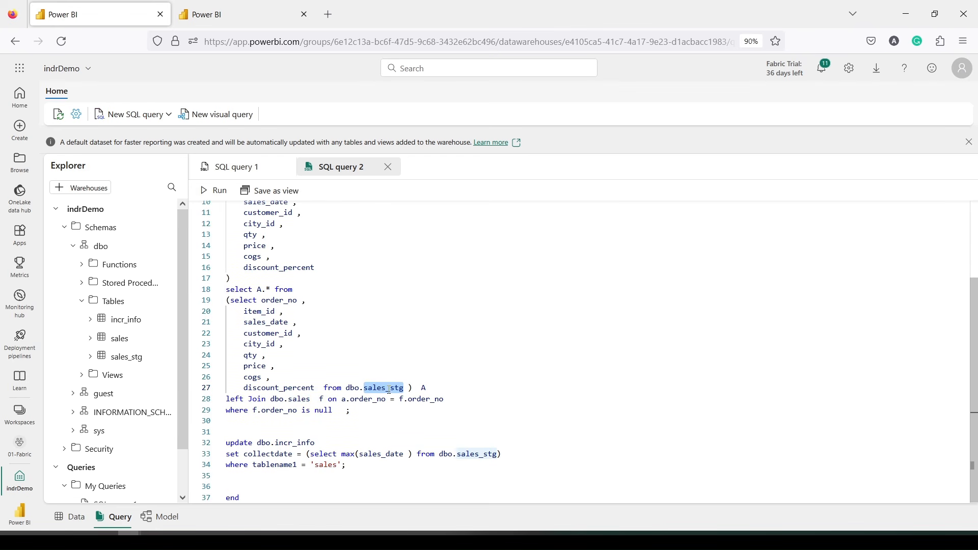
{"action": "double_click", "coordinate": [384, 400]}
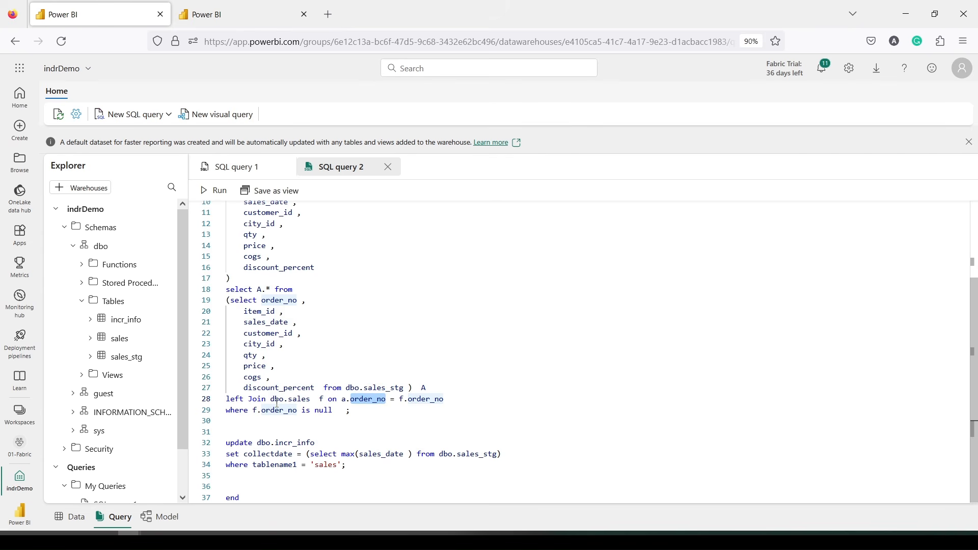
{"action": "mouse_move", "coordinate": [277, 403]}
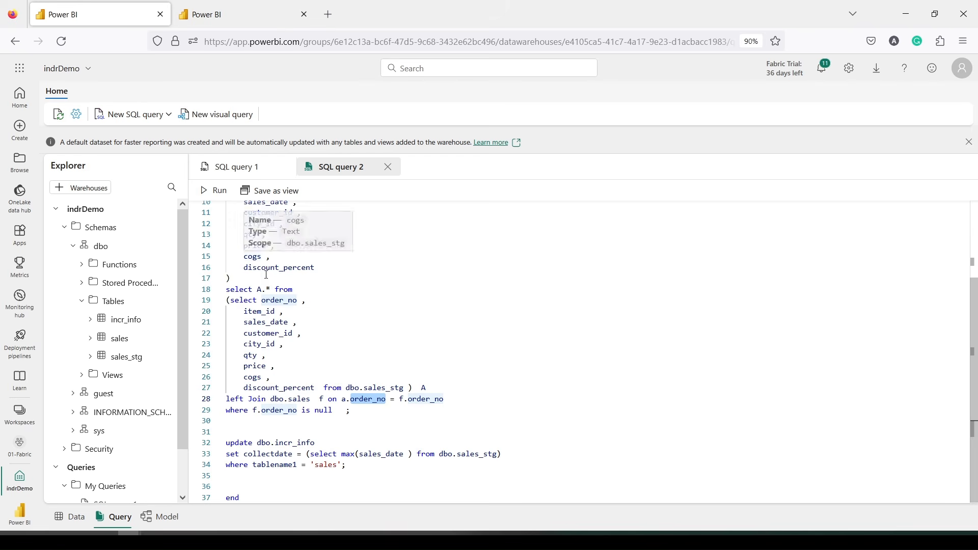
{"action": "left_click", "coordinate": [281, 411]}
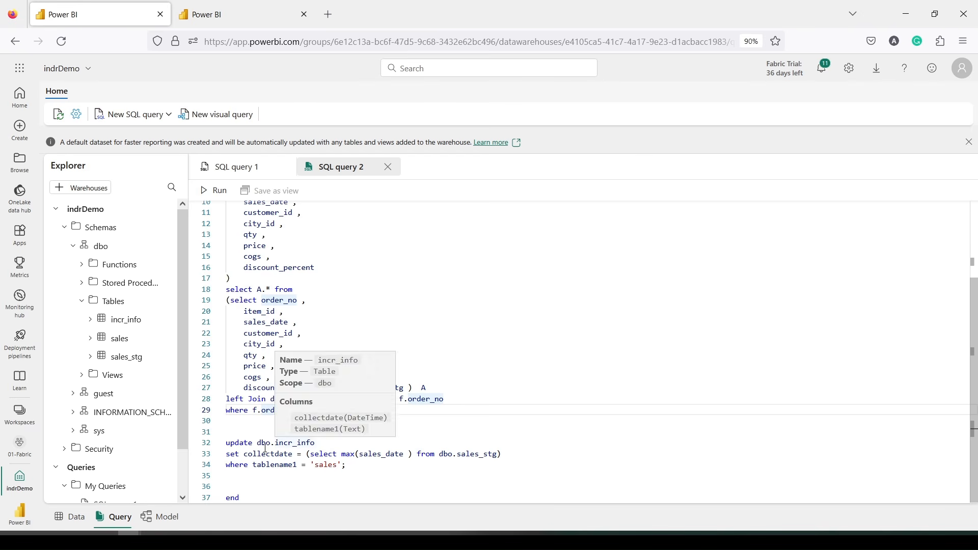
{"action": "double_click", "coordinate": [289, 442]}
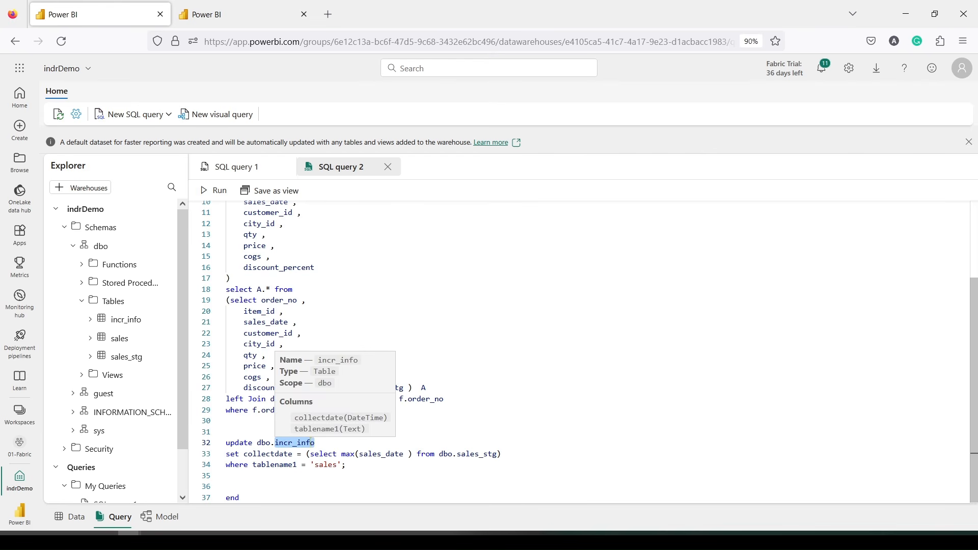
{"action": "double_click", "coordinate": [273, 455]}
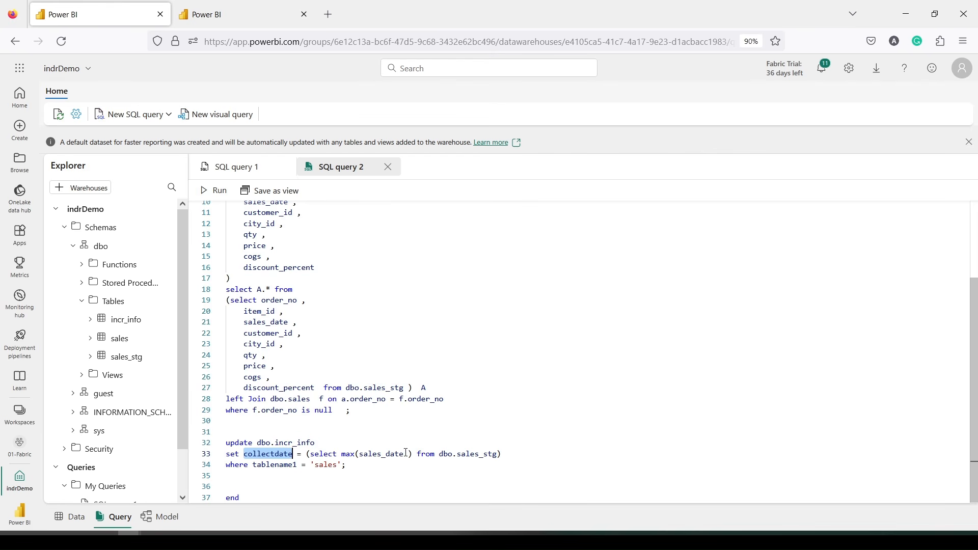
{"action": "double_click", "coordinate": [484, 455]}
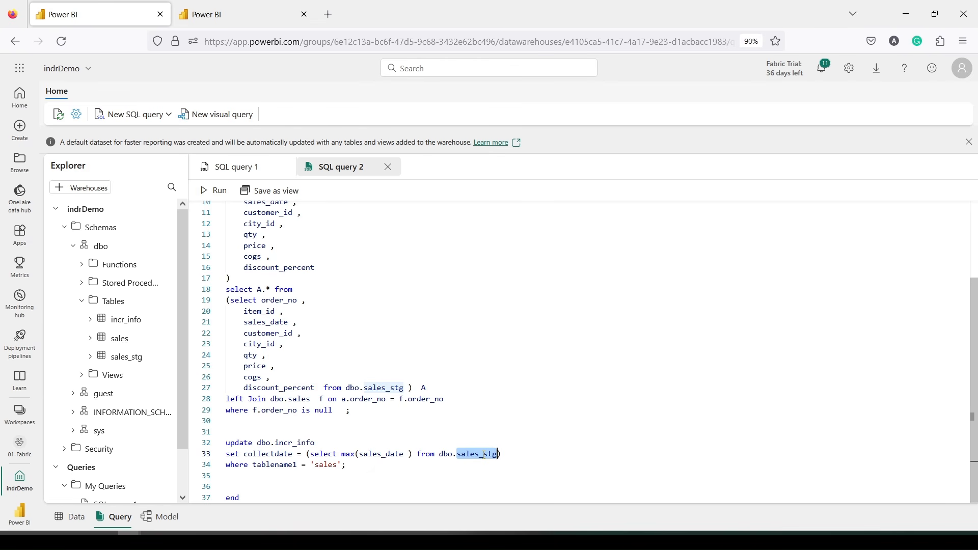
{"action": "left_click", "coordinate": [575, 319]}
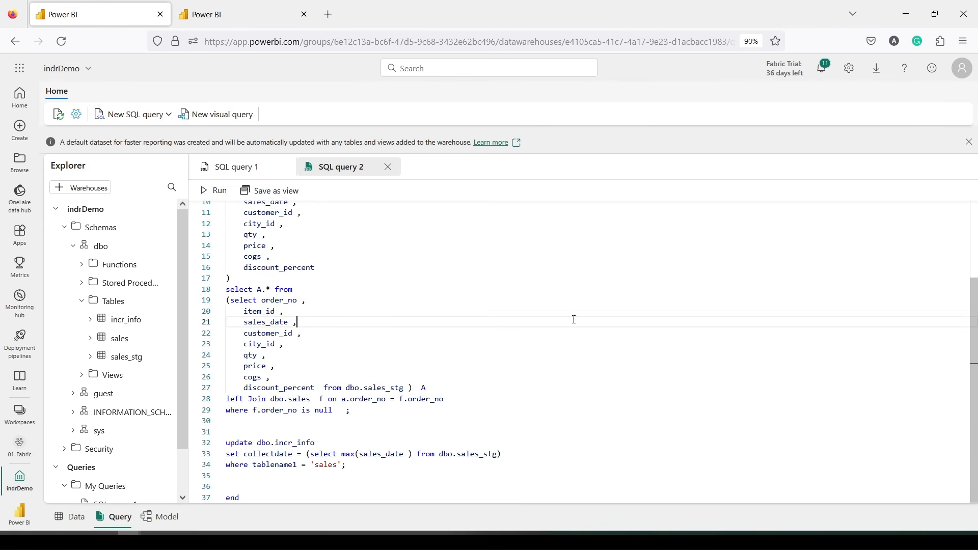
Step: Remove the two blank lines above CREATE PROCEDURE and try running the whole dbo.loadSales script
{"action": "scroll", "coordinate": [382, 337], "scroll_direction": "up", "scroll_amount": 3}
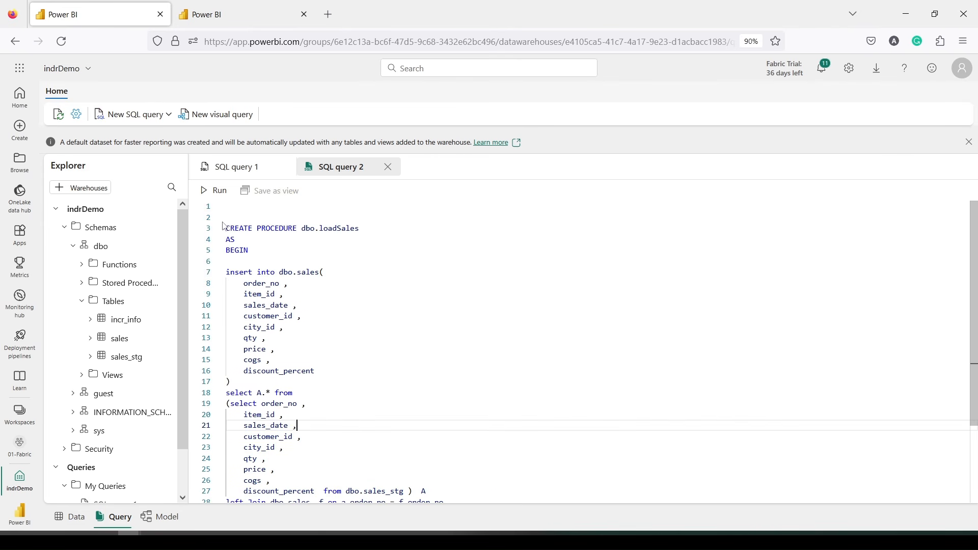
{"action": "left_click", "coordinate": [235, 210]}
{"action": "key", "text": "Delete"}
{"action": "key", "text": "Delete"}
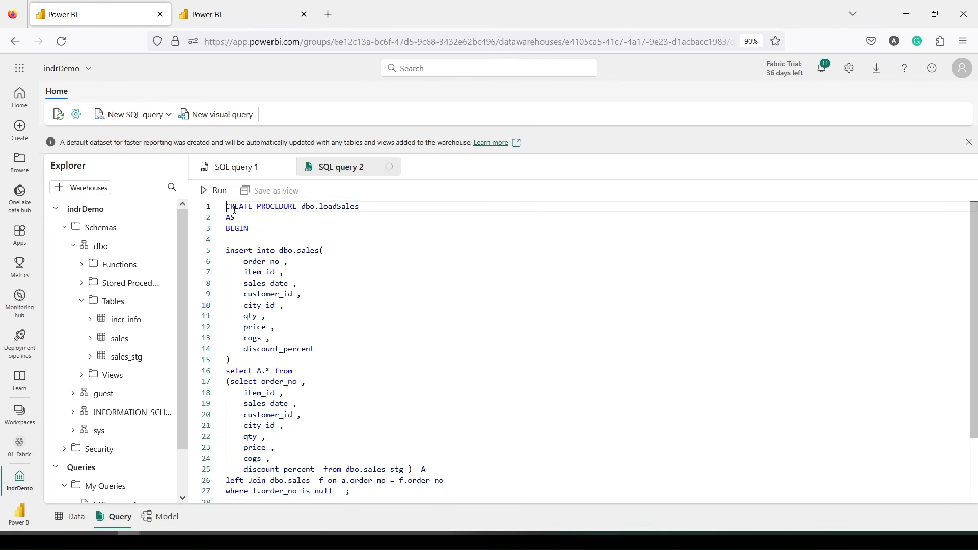
{"action": "key", "text": "ctrl+a"}
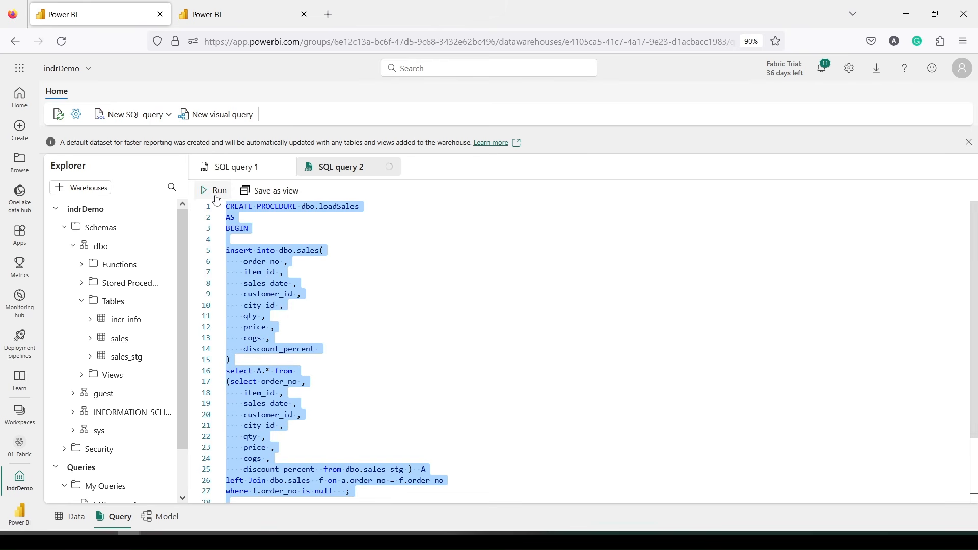
{"action": "left_click", "coordinate": [214, 191]}
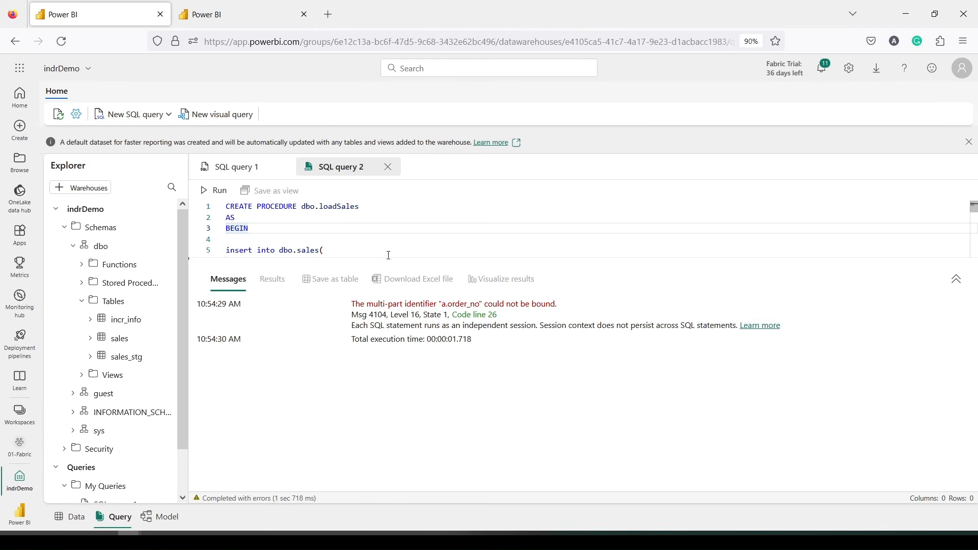
Step: Change the sales_stg subquery alias and its select reference to lowercase a, and run the whole script to create dbo.loadSales
{"action": "scroll", "coordinate": [394, 213], "scroll_direction": "down", "scroll_amount": 7}
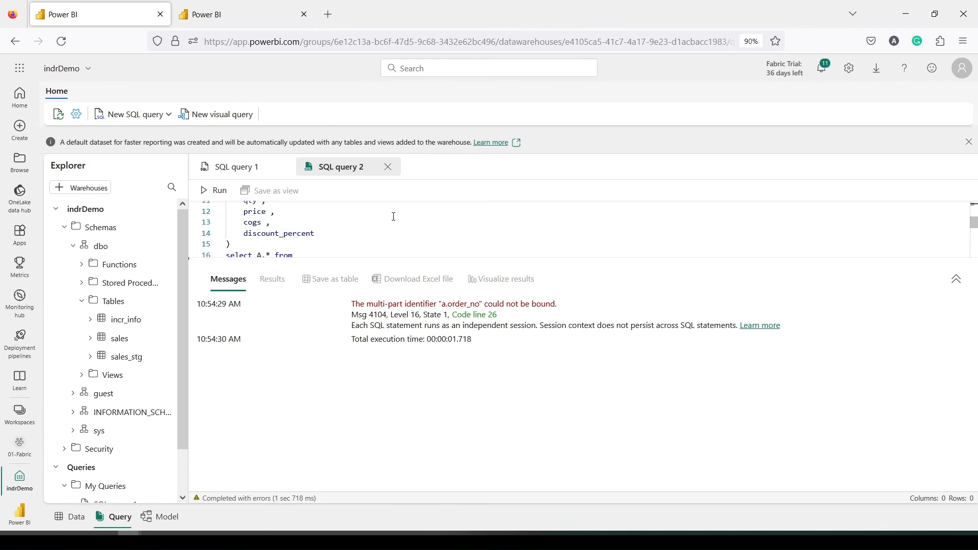
{"action": "left_click", "coordinate": [417, 239]}
{"action": "key", "text": "BackSpace"}
{"action": "type", "text": "ales_stg ) a"}
{"action": "scroll", "coordinate": [386, 232], "scroll_direction": "up", "scroll_amount": 3}
{"action": "double_click", "coordinate": [259, 227]}
{"action": "type", "text": "a"}
{"action": "key", "text": "Escape"}
{"action": "key", "text": "ctrl+a"}
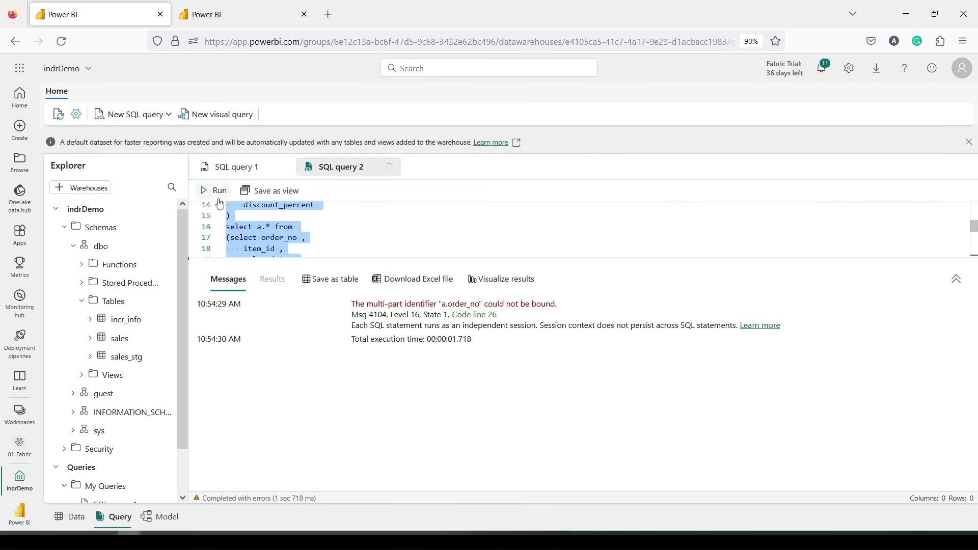
{"action": "left_click", "coordinate": [213, 190]}
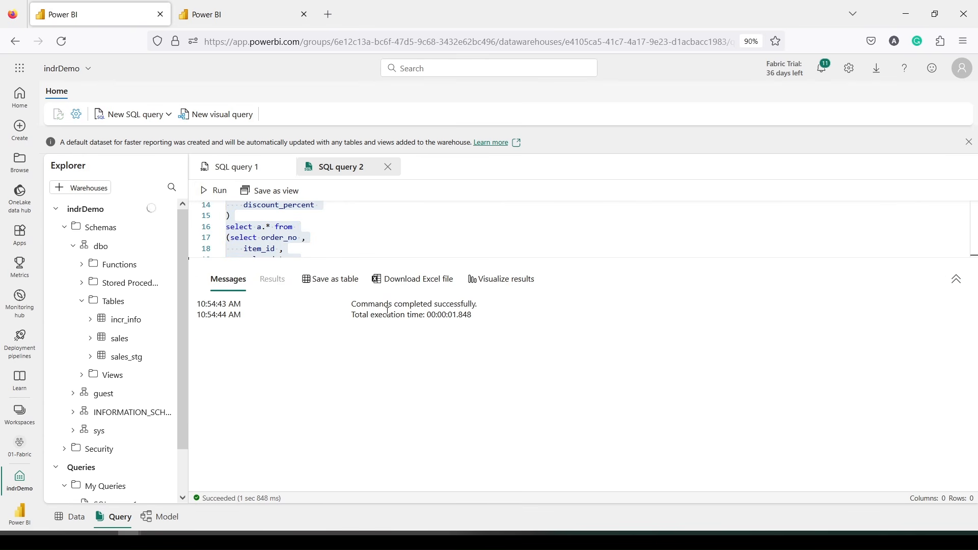
{"action": "left_click", "coordinate": [345, 227]}
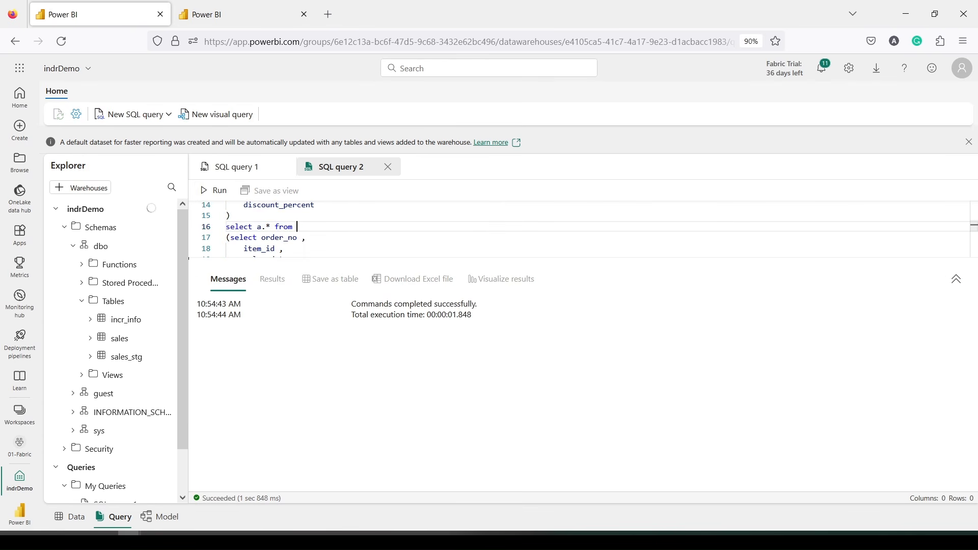
Step: Open the 6/17/2023, 10:52:18 AM run from Dataflow 15's refresh history and examine its table and activity statuses
{"action": "left_click", "coordinate": [211, 14]}
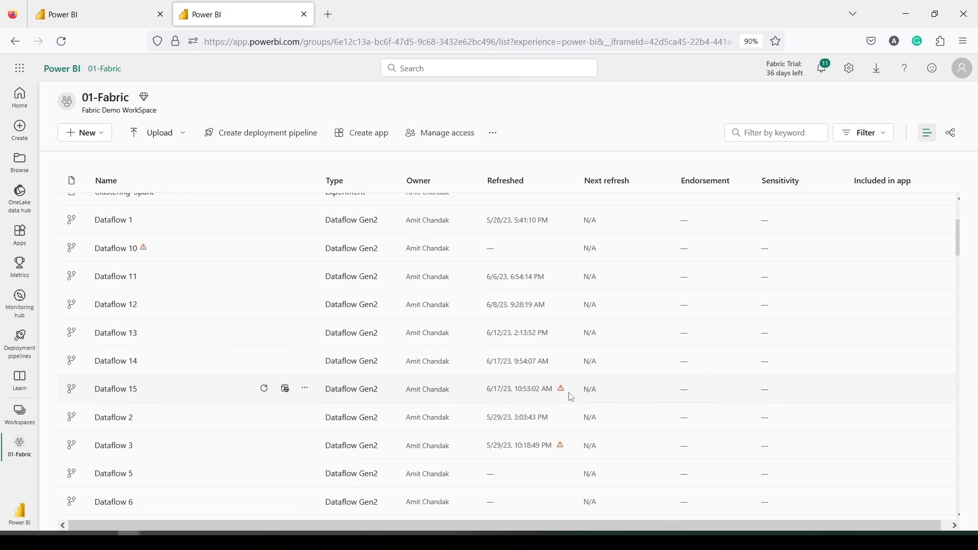
{"action": "left_click", "coordinate": [561, 390]}
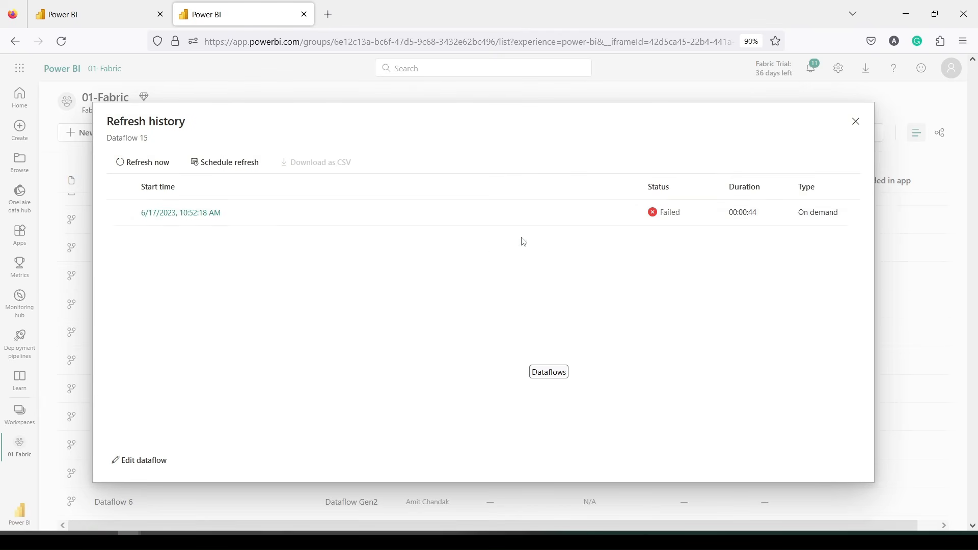
{"action": "left_click", "coordinate": [184, 214]}
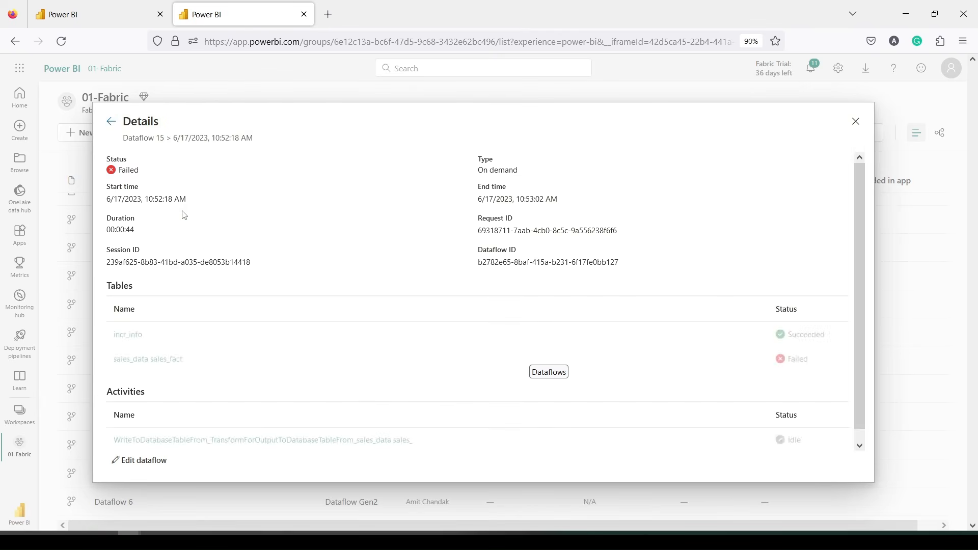
{"action": "scroll", "coordinate": [228, 286], "scroll_direction": "down", "scroll_amount": 1}
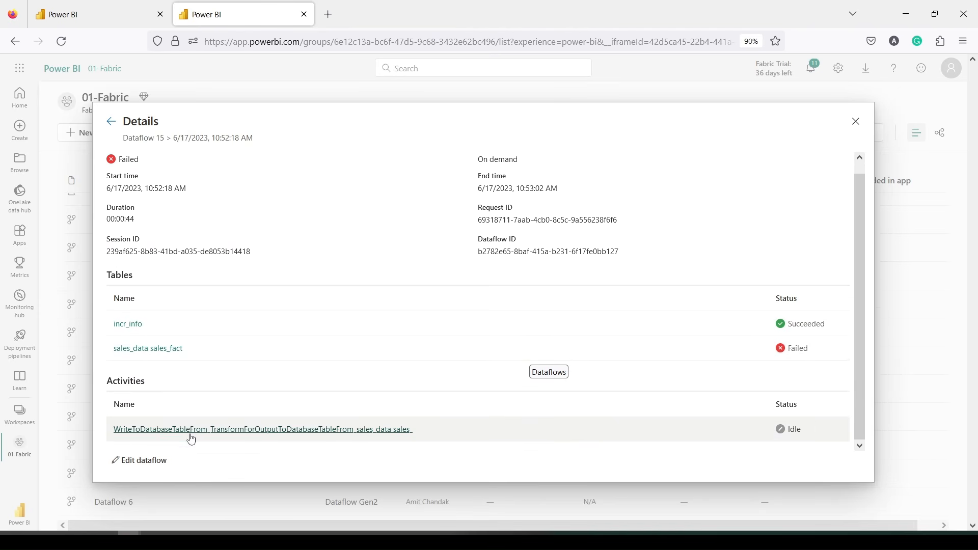
Step: Read the error details of the failed sales_data sales_fact table, and open Dataflow 15 for editing
{"action": "left_click", "coordinate": [171, 356]}
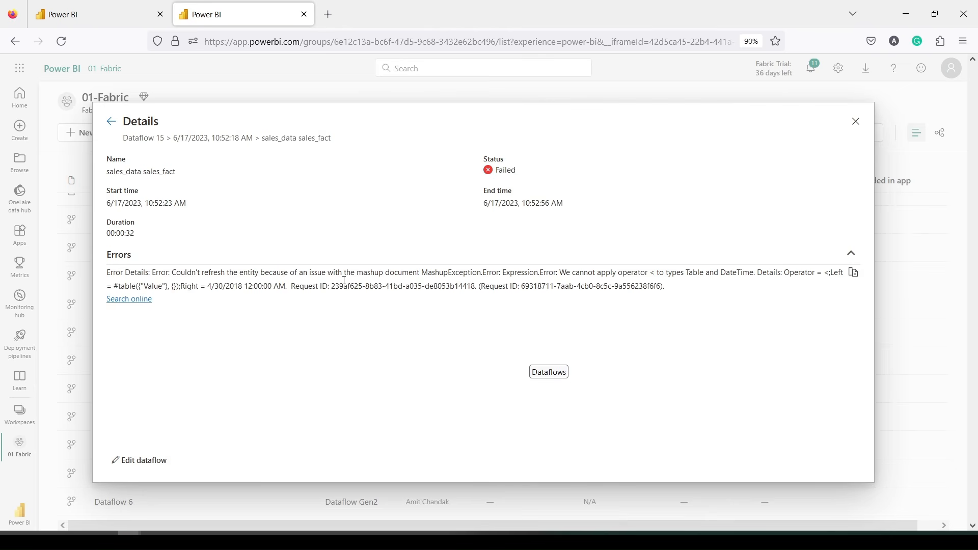
{"action": "left_click", "coordinate": [856, 122]}
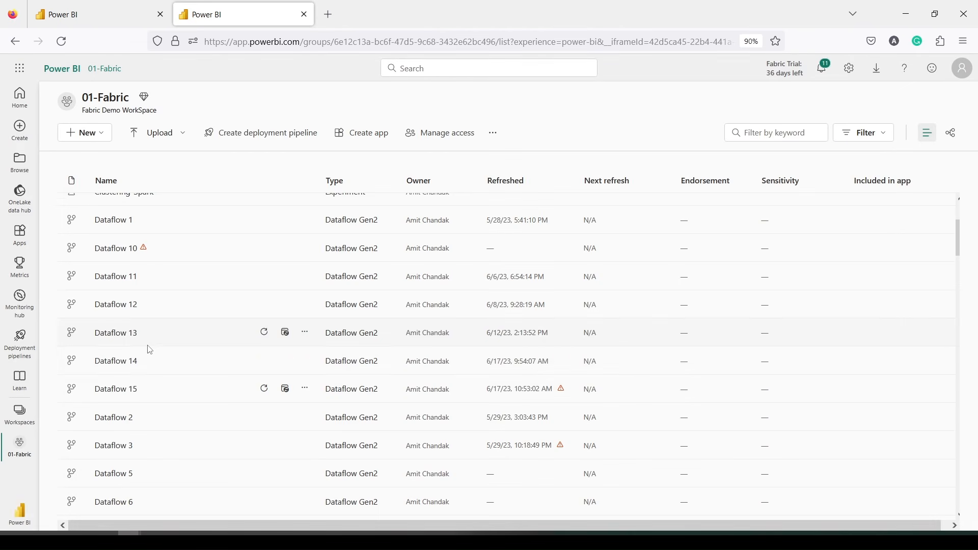
{"action": "left_click", "coordinate": [116, 389]}
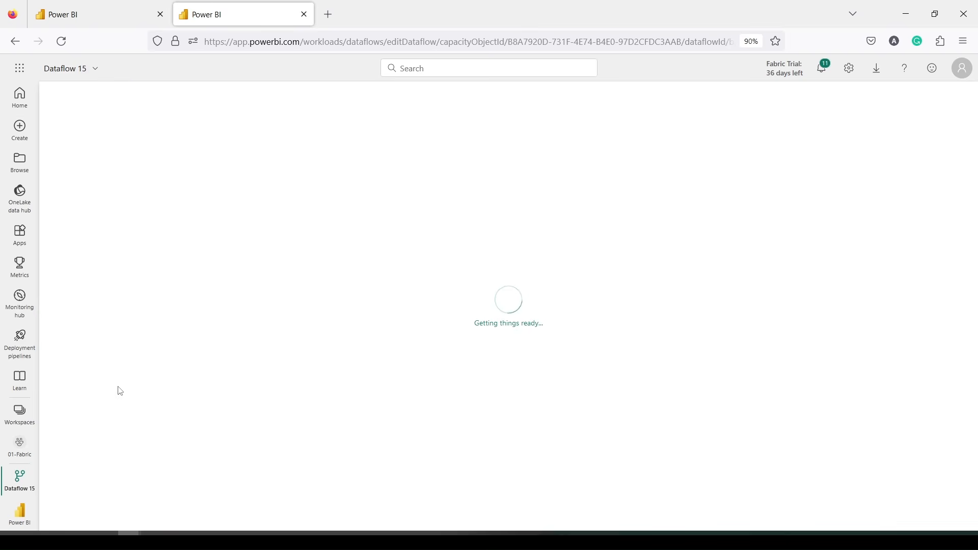
Step: Examine the incr_info query's full script, including its _max step, and close it without changes
{"action": "left_click", "coordinate": [79, 222]}
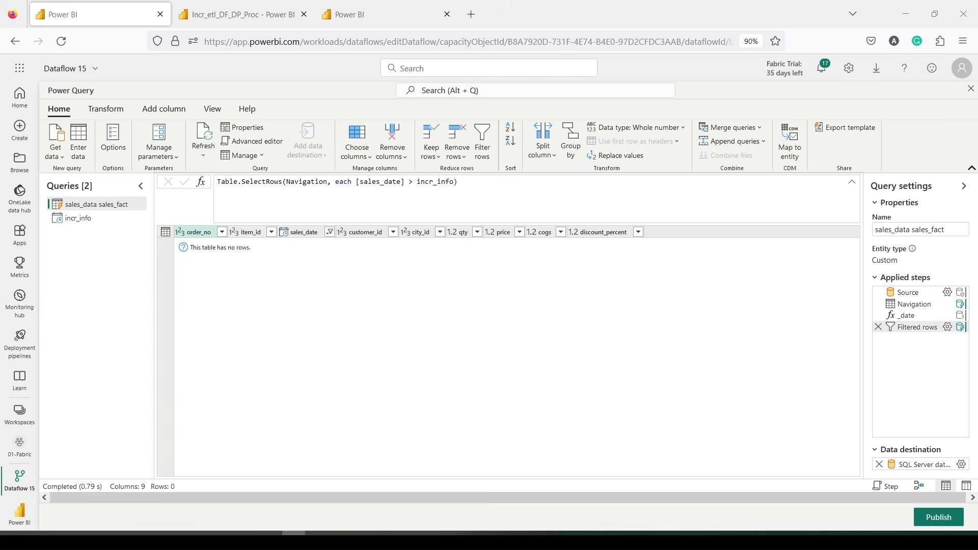
{"action": "left_click", "coordinate": [90, 225]}
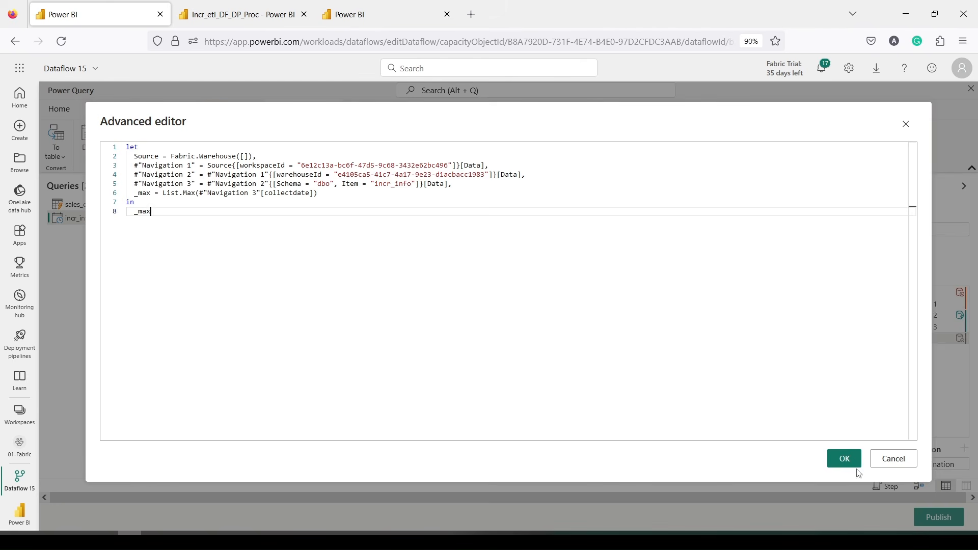
{"action": "left_click", "coordinate": [889, 460]}
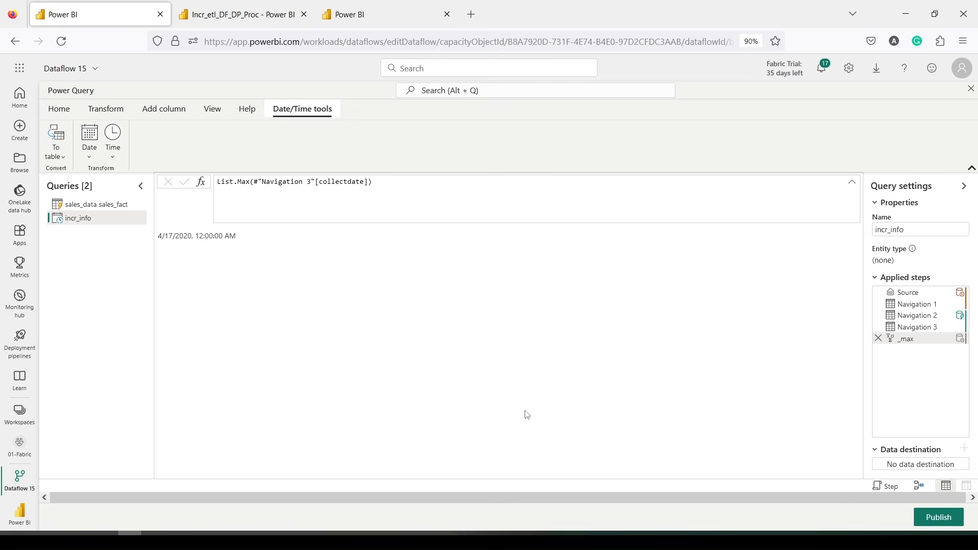
Step: Convert the incr_info query's maximum date value to a table
{"action": "right_click", "coordinate": [87, 223]}
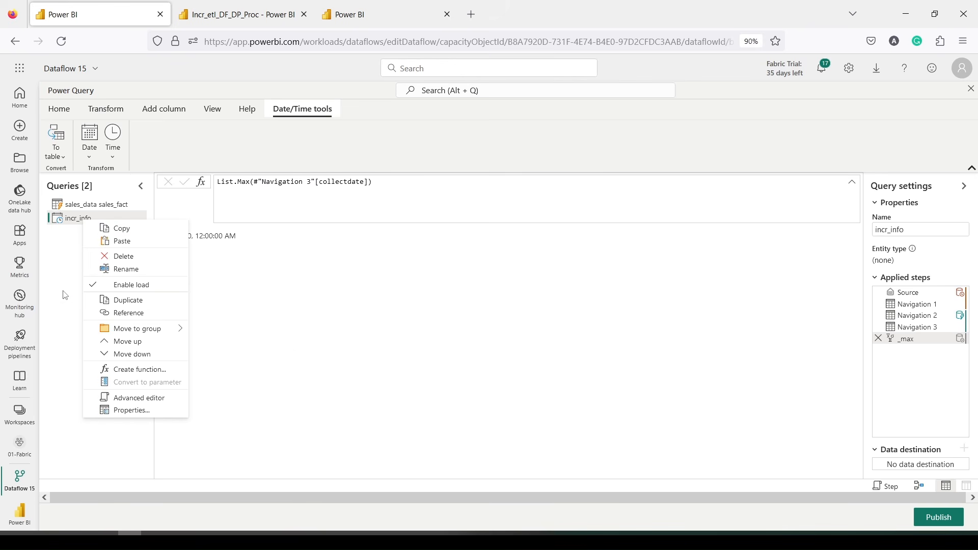
{"action": "left_click", "coordinate": [78, 236]}
{"action": "left_click", "coordinate": [59, 162]}
{"action": "left_click", "coordinate": [68, 171]}
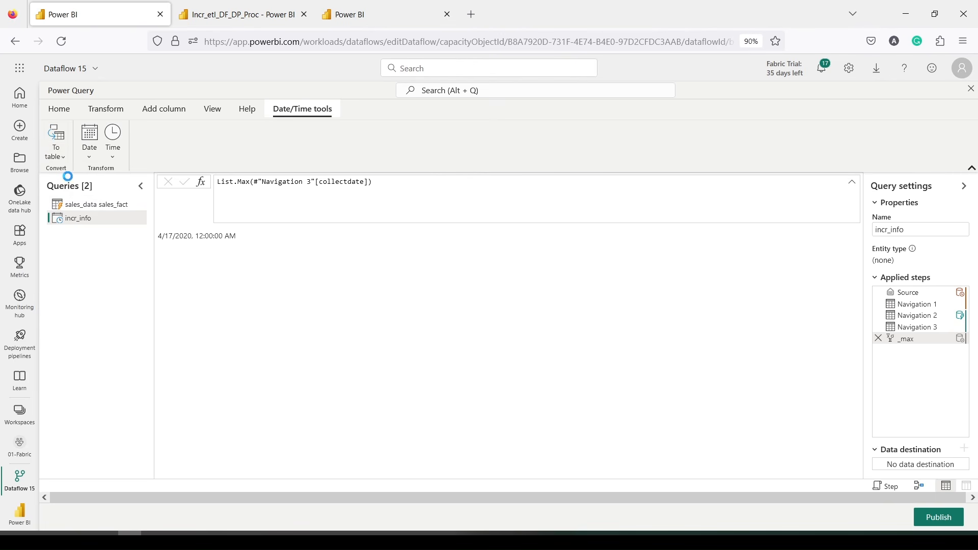
Step: Check how the sales_data sales_fact filter formula refers to incr_info
{"action": "left_click", "coordinate": [83, 206]}
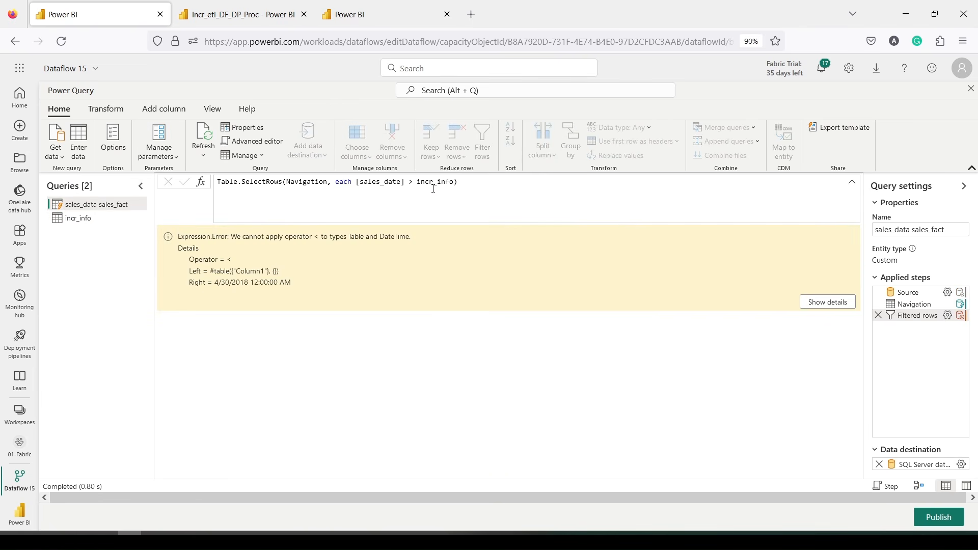
{"action": "double_click", "coordinate": [434, 182]}
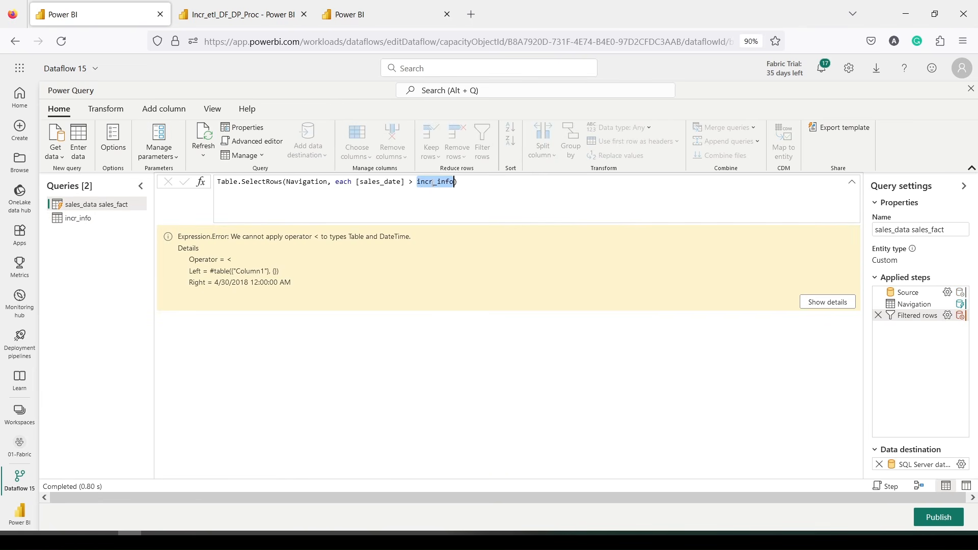
{"action": "left_click", "coordinate": [418, 182]}
Step: Rename Column1 of the incr_info table to maxDate
{"action": "left_click", "coordinate": [80, 223]}
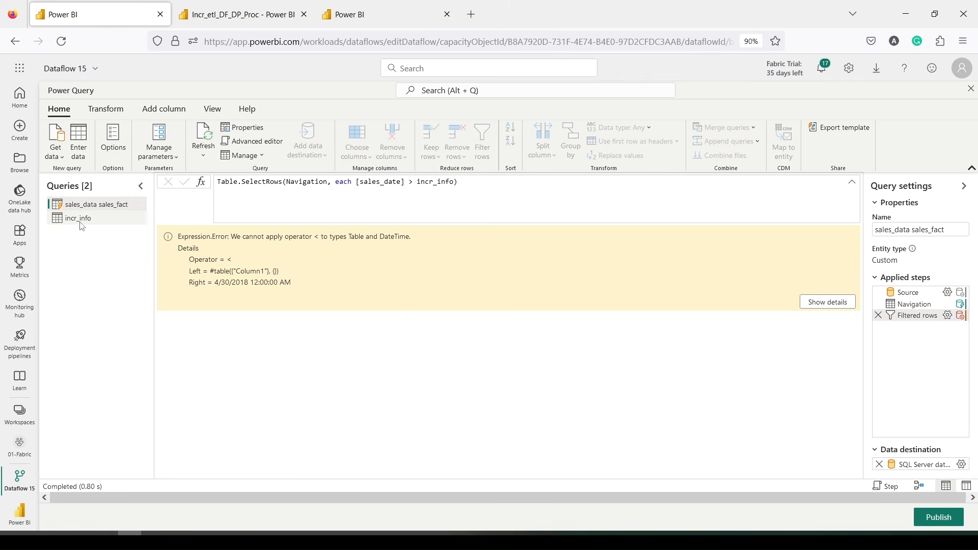
{"action": "double_click", "coordinate": [199, 233]}
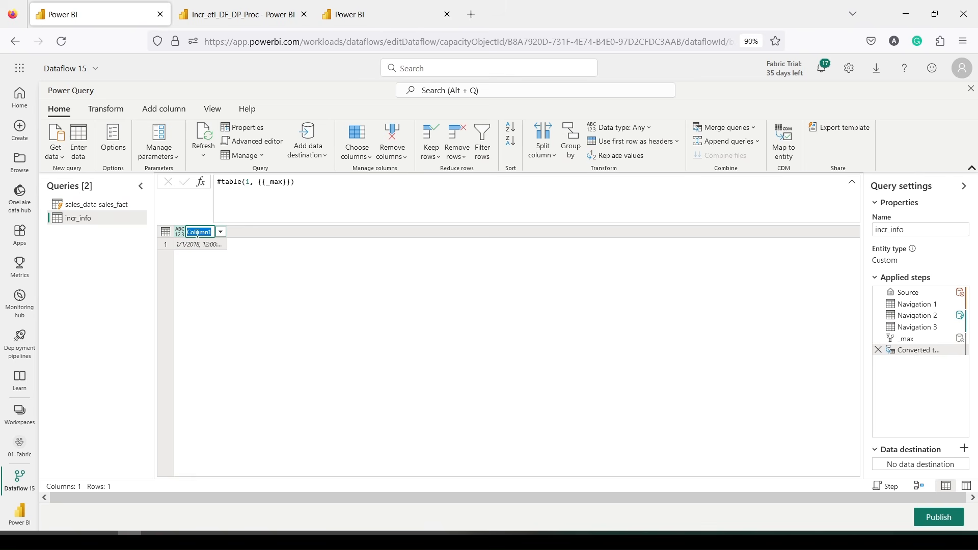
{"action": "type", "text": "maxdate"}
{"action": "key", "text": "Return"}
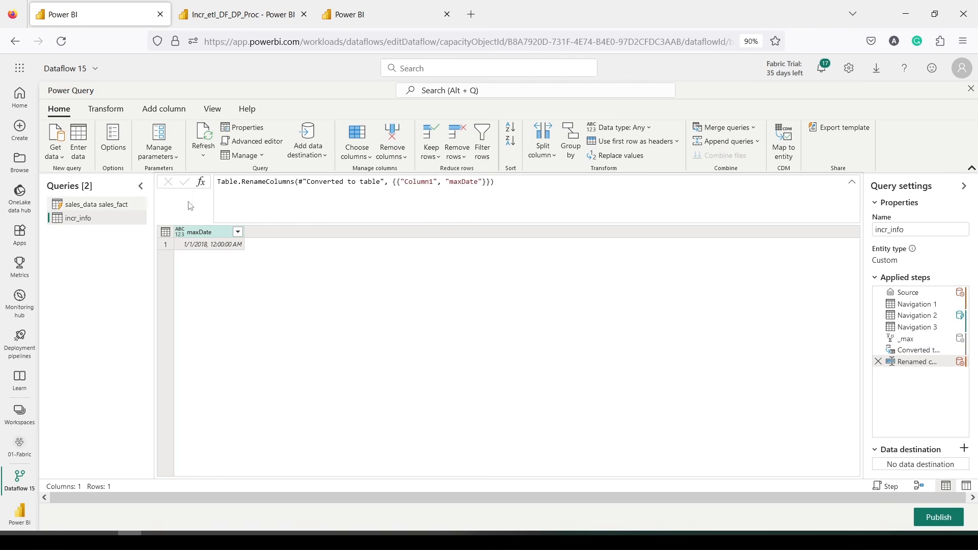
Step: In the sales_data sales_fact filter formula, compare sales_date with incr_info[maxDate] instead of incr_info
{"action": "left_click", "coordinate": [116, 205]}
{"action": "double_click", "coordinate": [432, 183]}
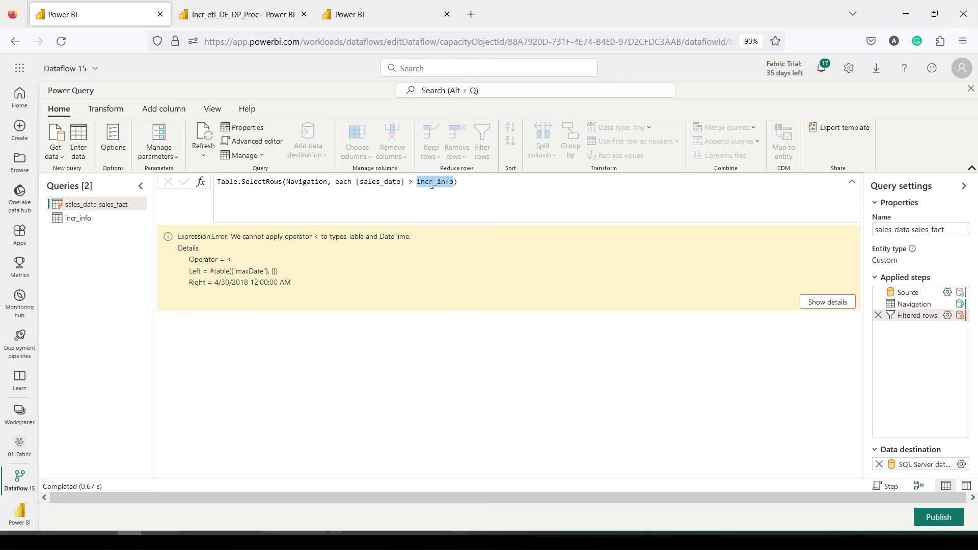
{"action": "type", "text": "Max"}
{"action": "key", "text": "BackSpace"}
{"action": "key", "text": "BackSpace"}
{"action": "key", "text": "BackSpace"}
{"action": "type", "text": "incr"}
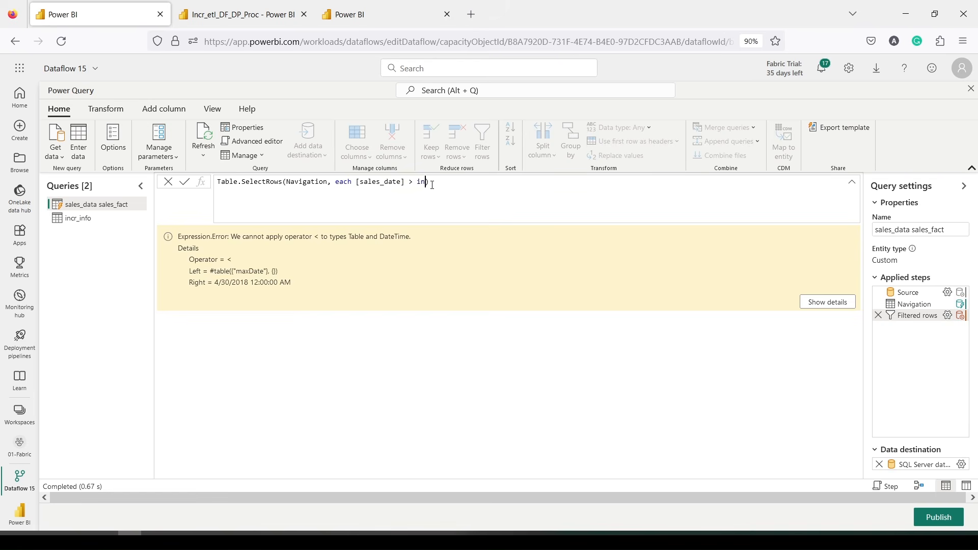
{"action": "type", "text": "_info[maxDate"}
{"action": "key", "text": "Return"}
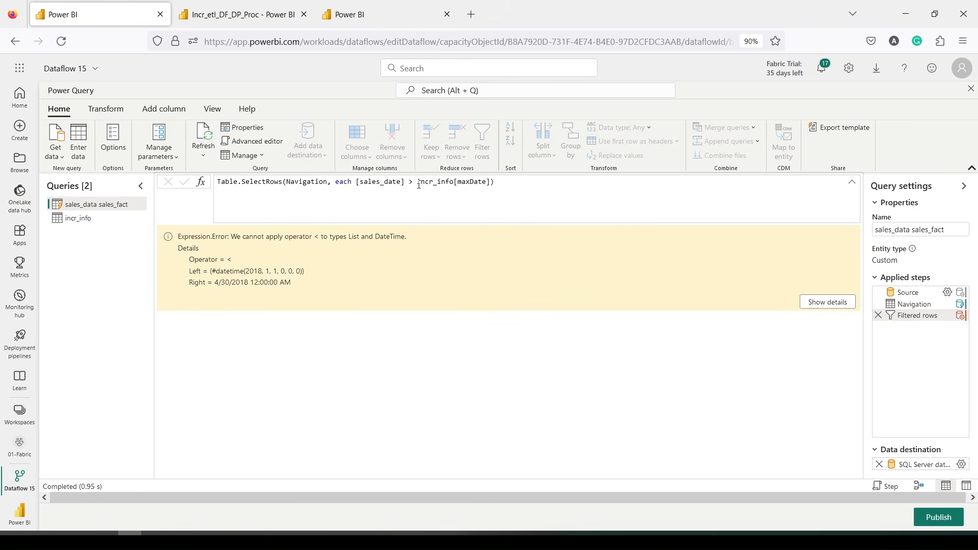
Step: Wrap incr_info[maxDate] in List.Max() in the filter formula, refresh the preview and check the Filtered rows step's folding indicator
{"action": "left_click", "coordinate": [419, 185]}
{"action": "type", "text": "List.MAx("}
{"action": "left_click", "coordinate": [443, 183]}
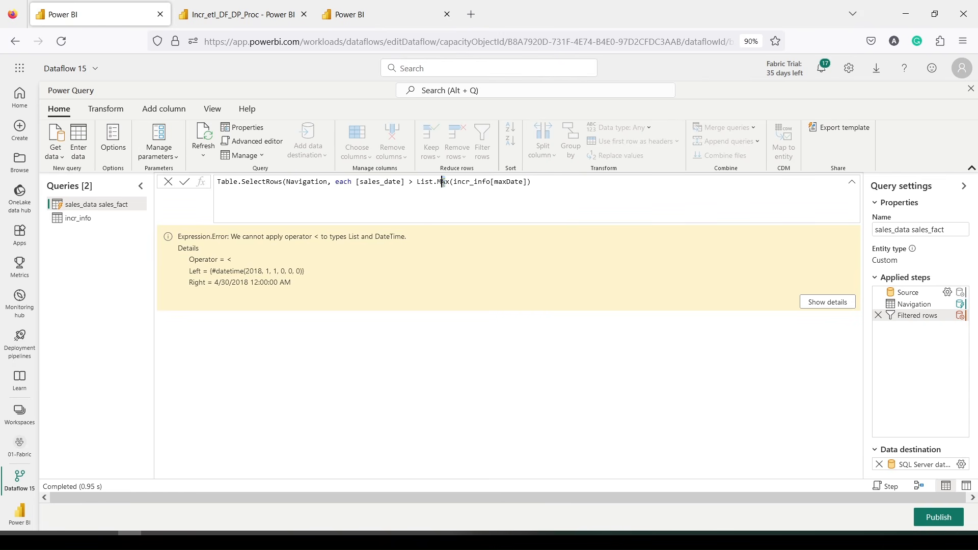
{"action": "key", "text": "Delete"}
{"action": "type", "text": "a"}
{"action": "left_click", "coordinate": [533, 184]}
{"action": "key", "text": "Return"}
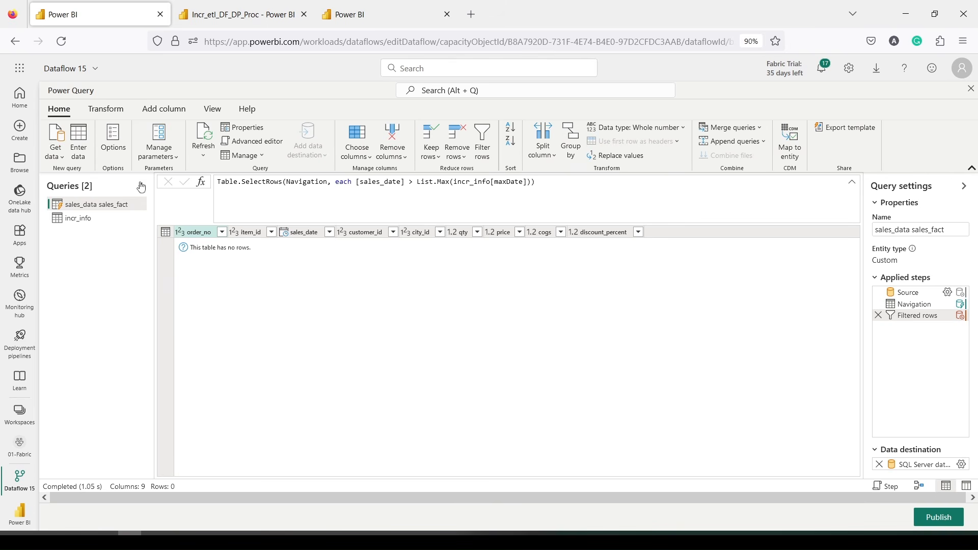
{"action": "left_click", "coordinate": [210, 140]}
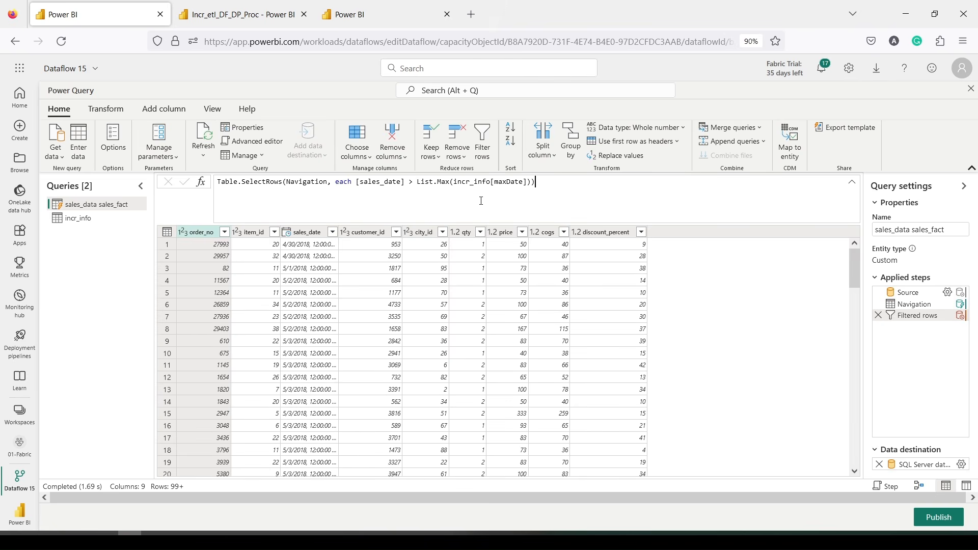
{"action": "mouse_move", "coordinate": [963, 319]}
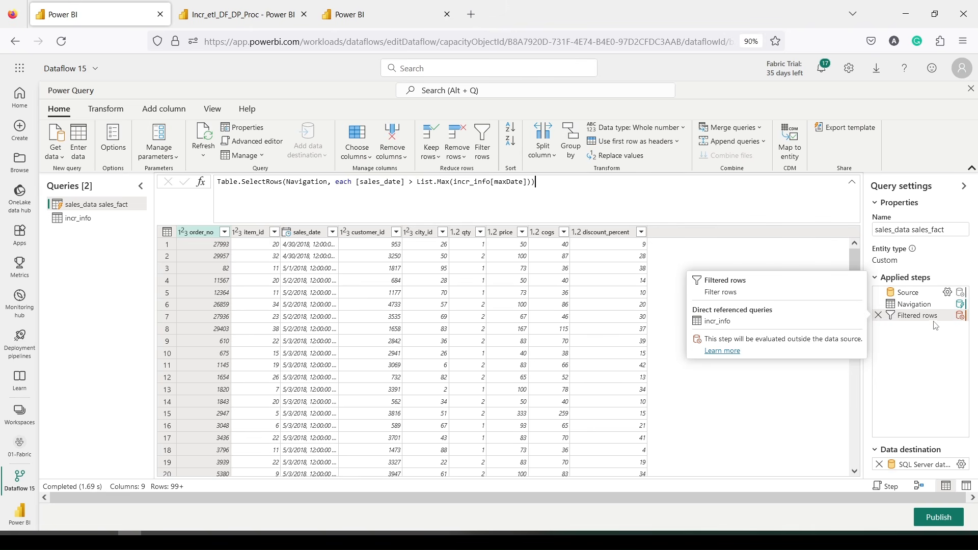
Step: Open the sales_data sales_fact query's full script and start a new _max_date = line directly below the Navigation line
{"action": "right_click", "coordinate": [96, 204]}
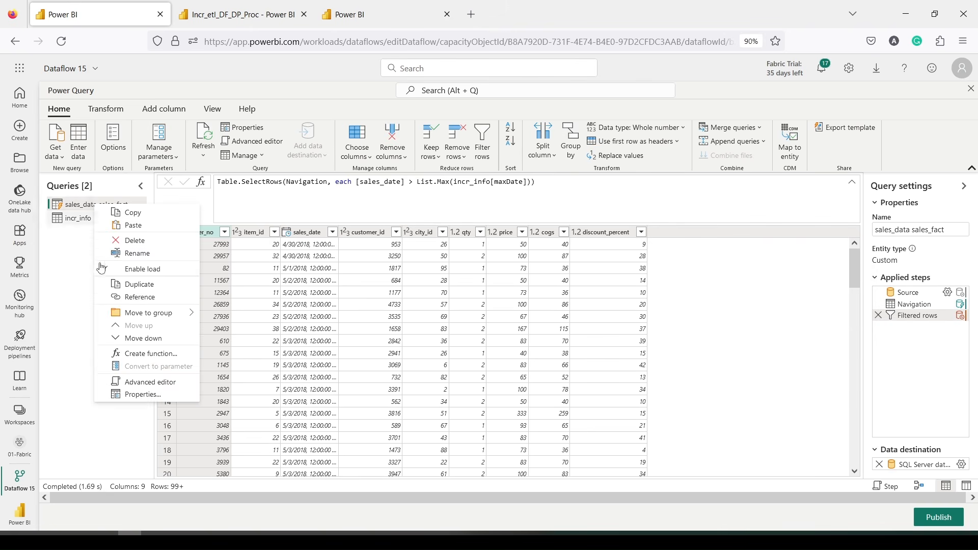
{"action": "left_click", "coordinate": [130, 383]}
{"action": "left_click", "coordinate": [558, 176]}
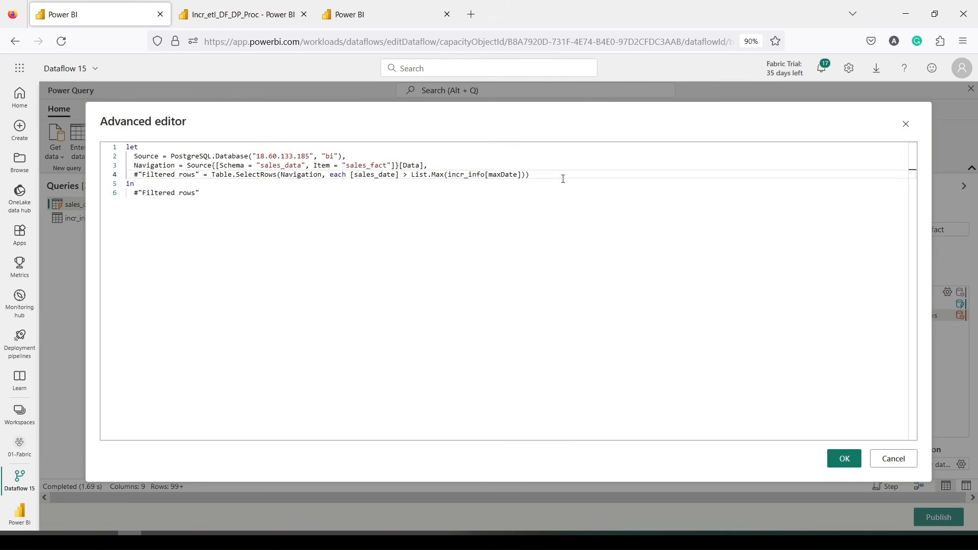
{"action": "key", "text": "Return"}
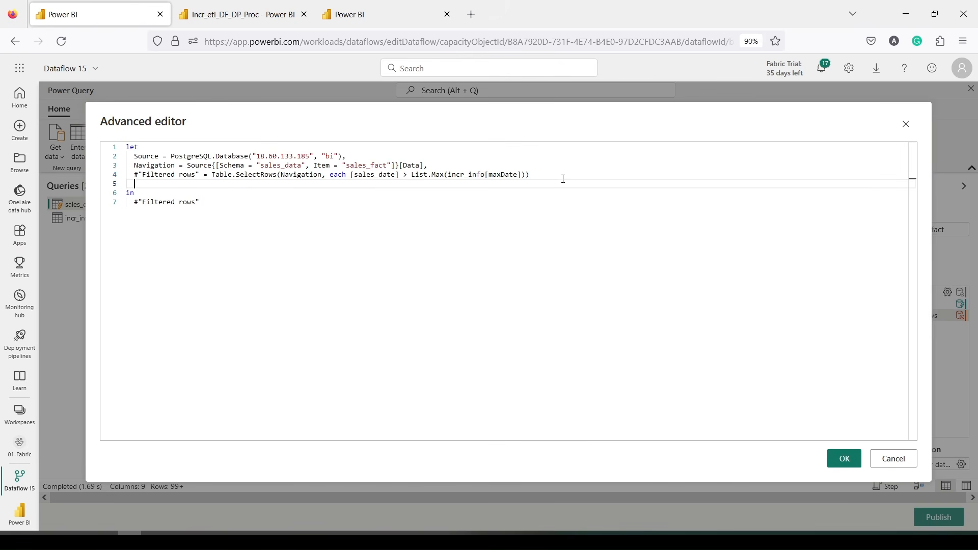
{"action": "left_click", "coordinate": [436, 167]}
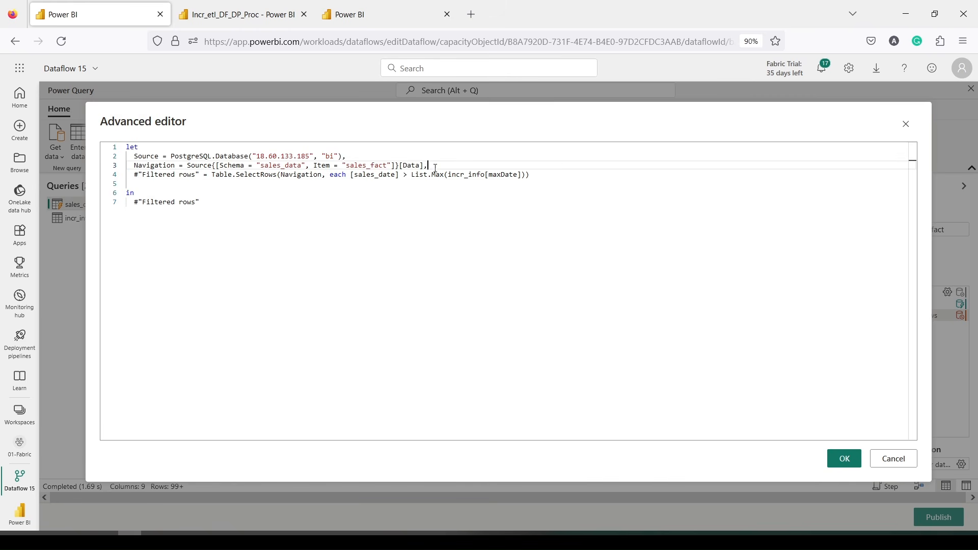
{"action": "key", "text": "Return"}
{"action": "type", "text": "_"}
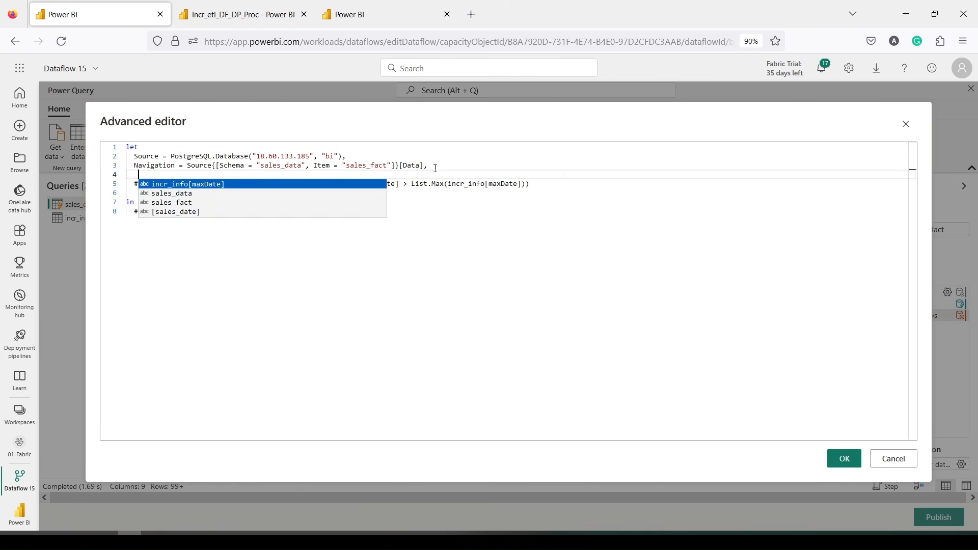
{"action": "type", "text": "mad_date"}
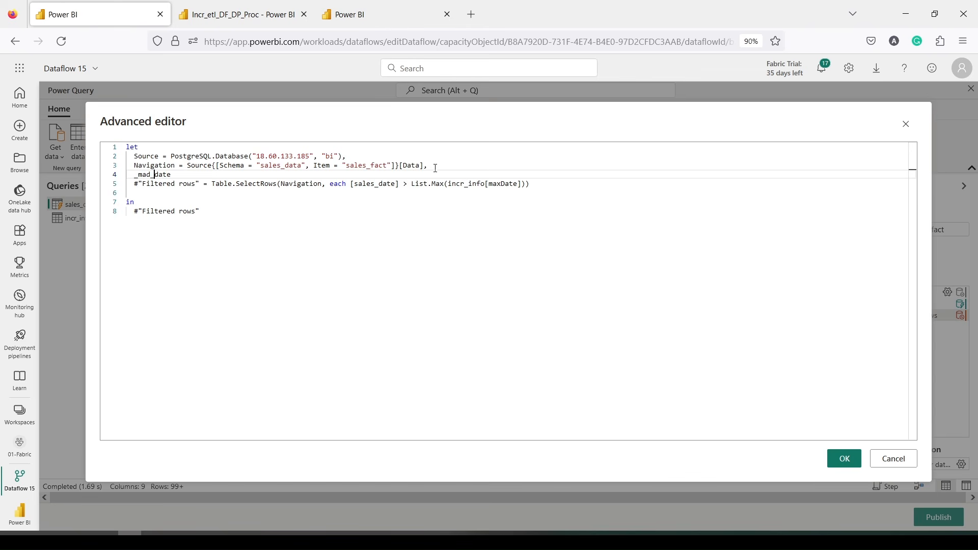
{"action": "key", "text": "Delete"}
{"action": "type", "text": "x"}
{"action": "left_click", "coordinate": [191, 175]}
Step: Move List.Max(incr_info[maxDate]) out of the filter line into the _max_date definition, wrapped in DateTime.From()
{"action": "left_click_drag", "start_coordinate": [527, 184], "coordinate": [413, 182]}
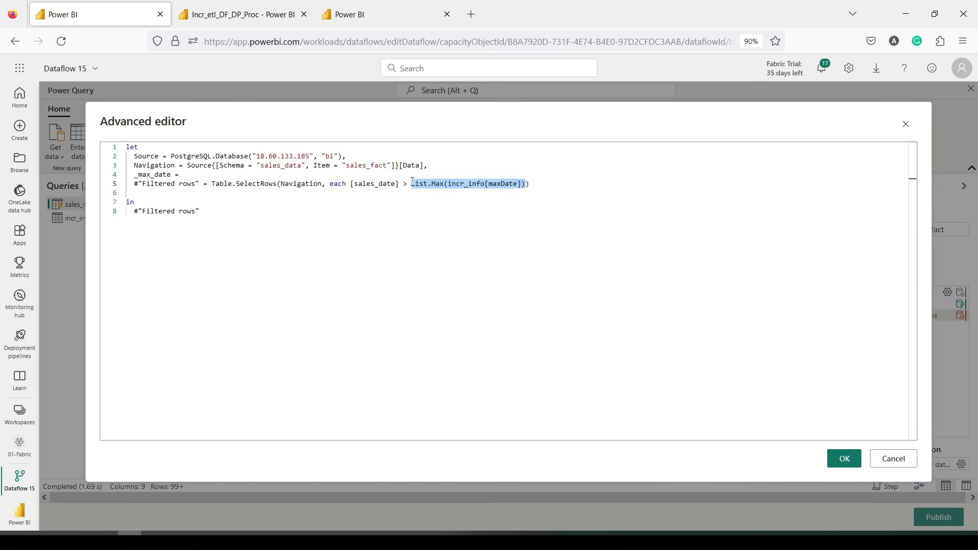
{"action": "key", "text": "ctrl+x"}
{"action": "left_click", "coordinate": [226, 175]}
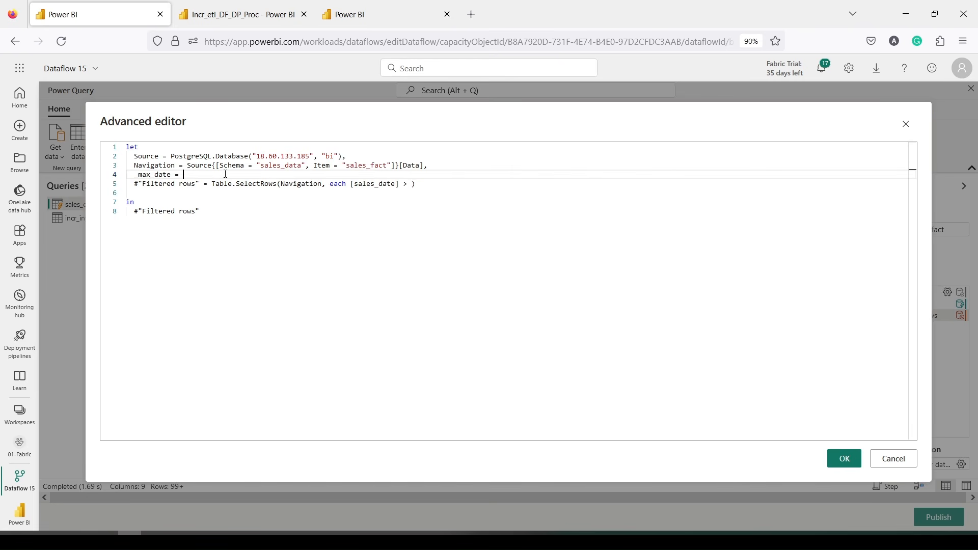
{"action": "type", "text": "Date"}
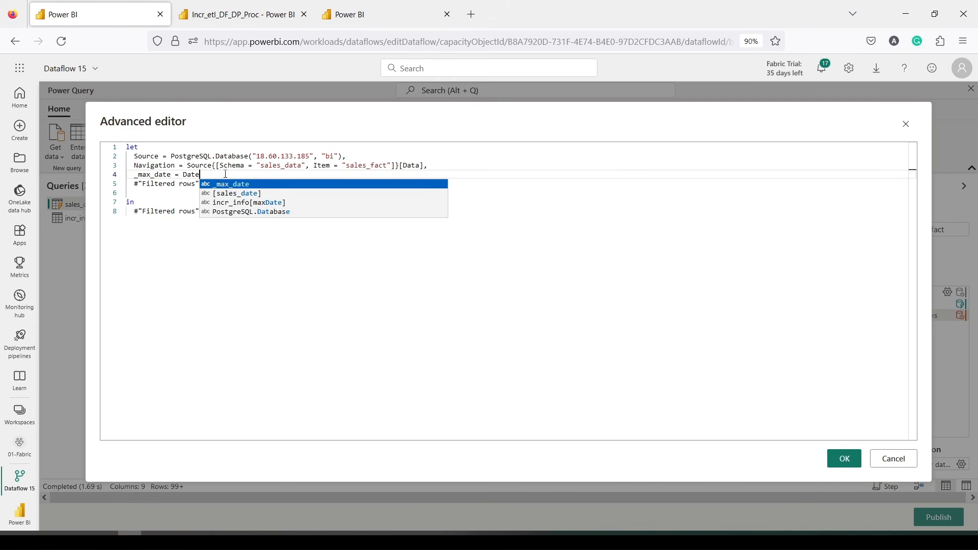
{"action": "type", "text": "Time."}
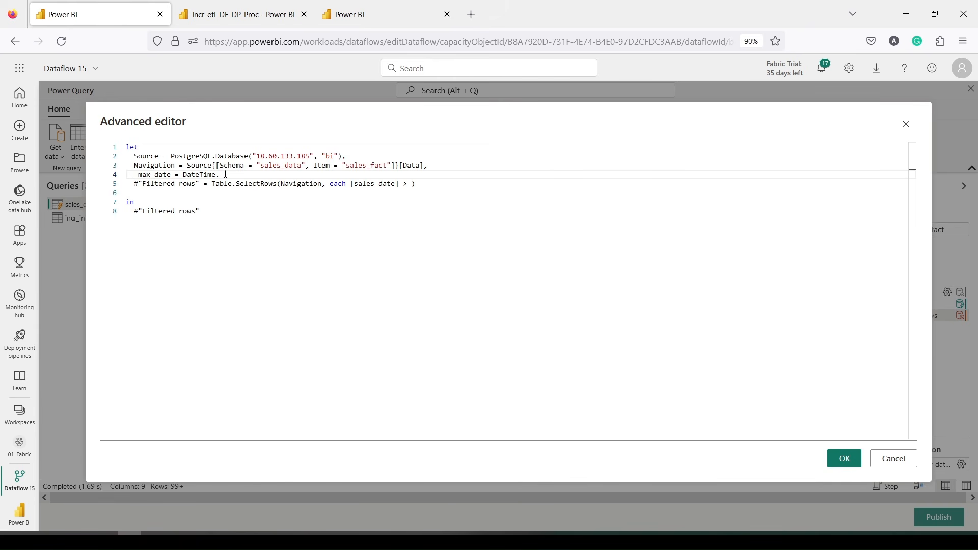
{"action": "type", "text": "From("}
{"action": "key", "text": "ctrl+v"}
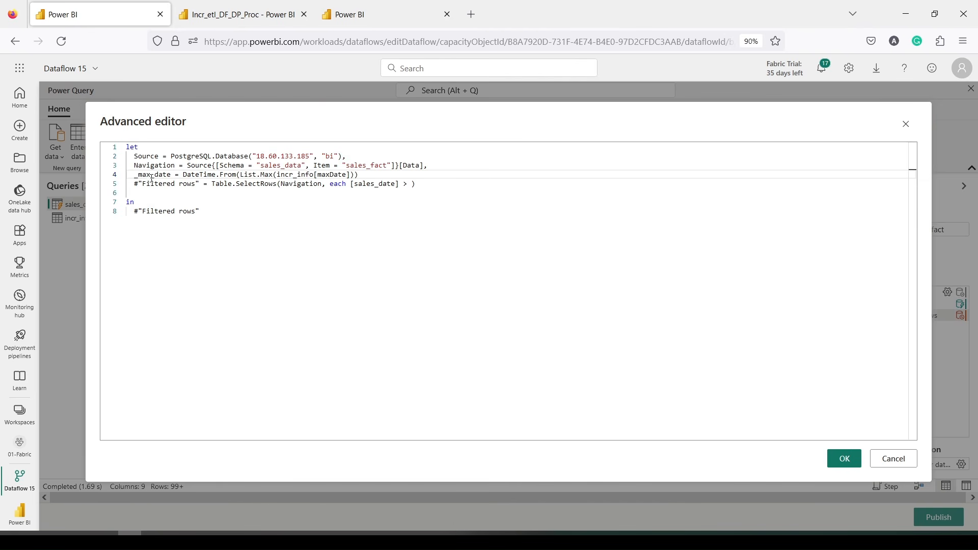
Step: Make the Filtered rows line compare sales_date with _max_date
{"action": "double_click", "coordinate": [145, 173]}
{"action": "key", "text": "ctrl+c"}
{"action": "left_click", "coordinate": [406, 185]}
{"action": "key", "text": "ctrl+v"}
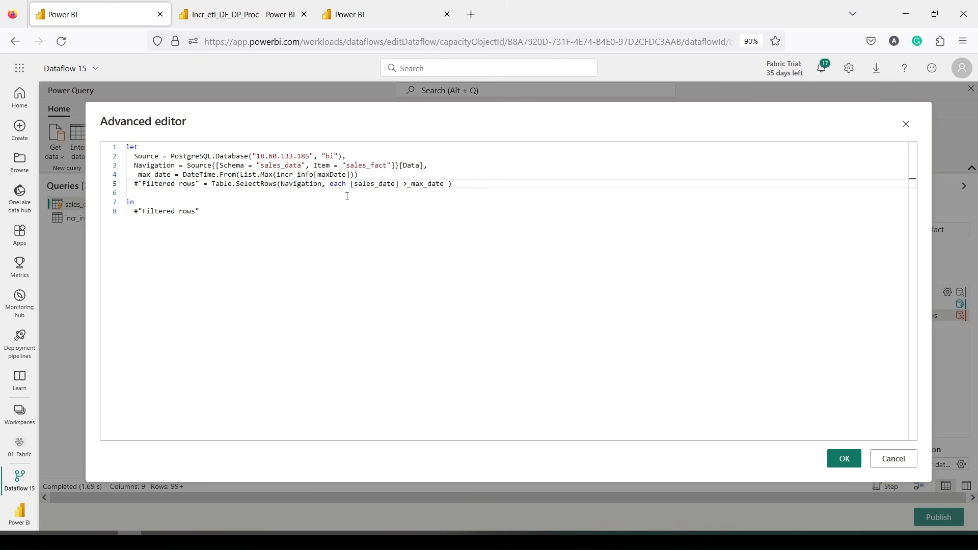
Step: Apply the script with a comma ending the _max_date line, and publish the dataflow
{"action": "left_click_drag", "start_coordinate": [130, 174], "coordinate": [370, 172]}
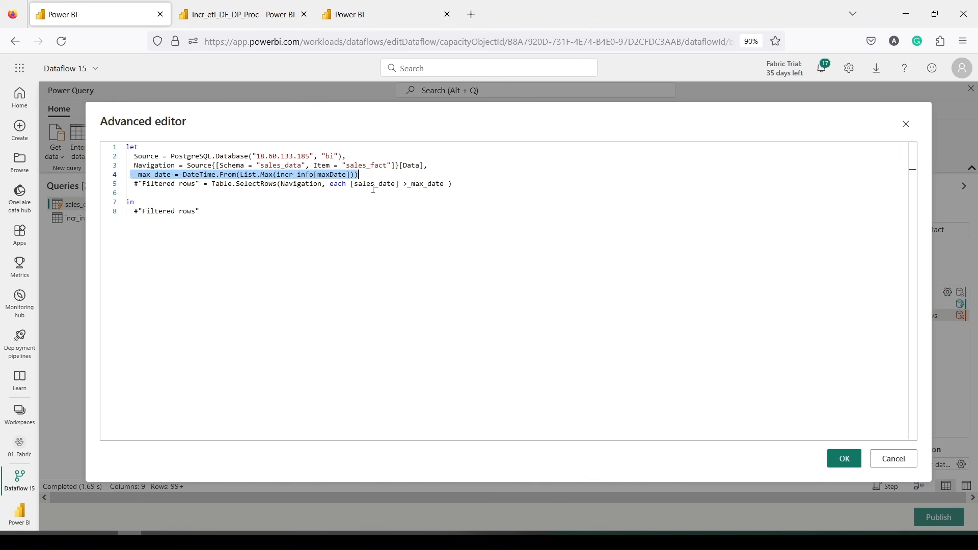
{"action": "left_click", "coordinate": [844, 459]}
{"action": "type", "text": ","}
{"action": "left_click", "coordinate": [833, 451]}
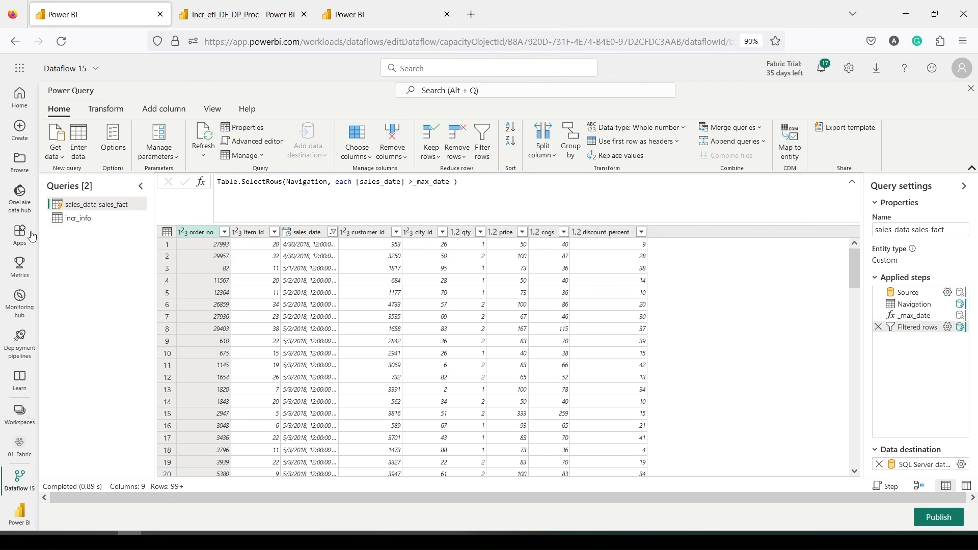
{"action": "left_click", "coordinate": [940, 523]}
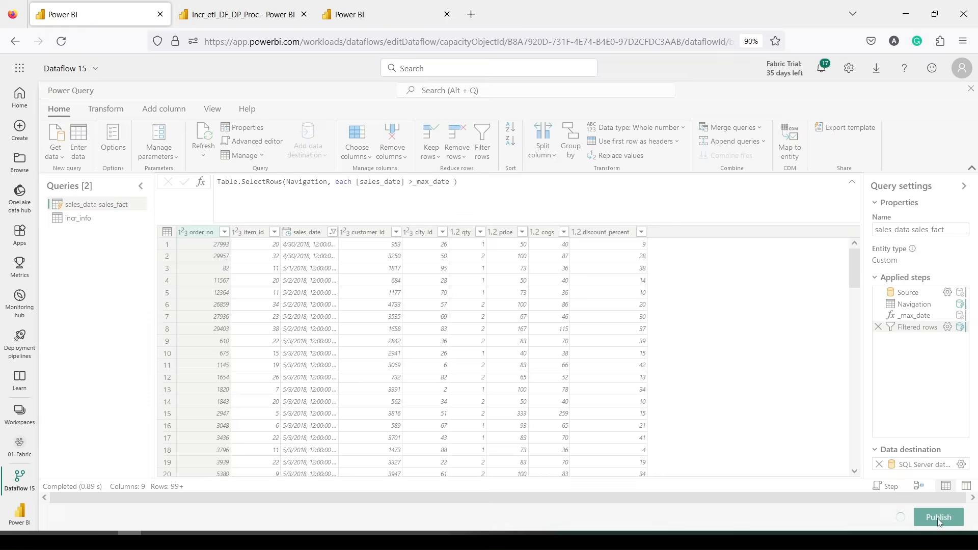
Step: Check the refresh status of Dataflow 15 in the 01-Fabric workspace's item list
{"action": "scroll", "coordinate": [195, 387], "scroll_direction": "down", "scroll_amount": 5}
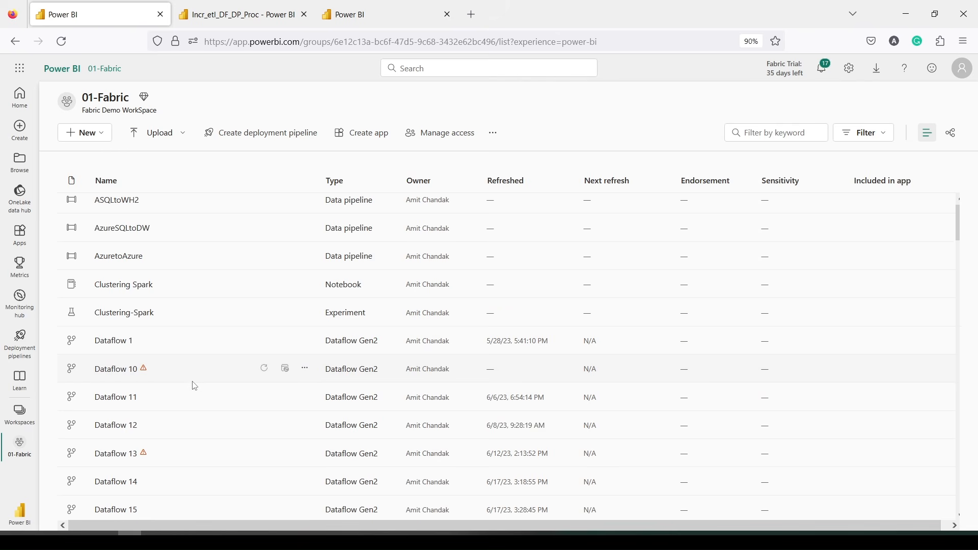
{"action": "scroll", "coordinate": [195, 398], "scroll_direction": "up", "scroll_amount": 3}
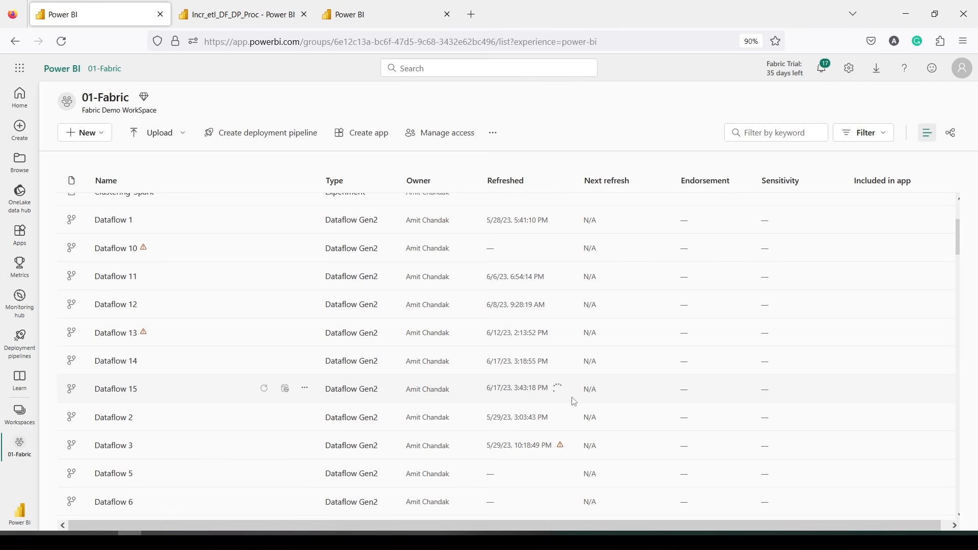
{"action": "mouse_move", "coordinate": [564, 392]}
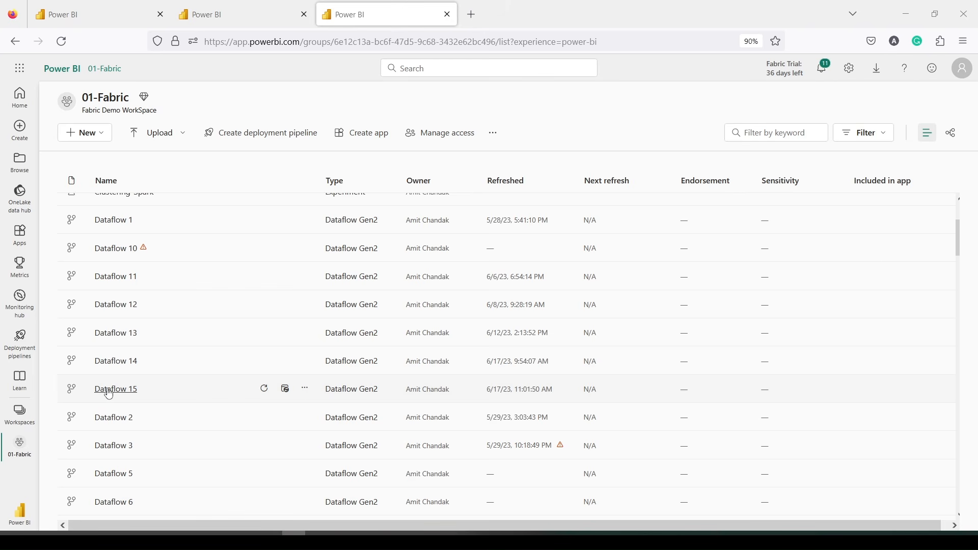
{"action": "left_click", "coordinate": [109, 394]}
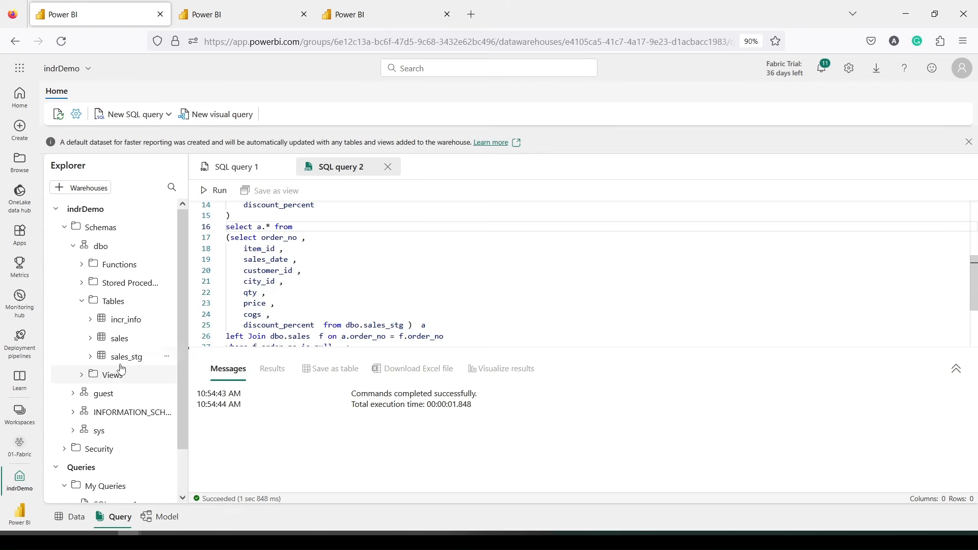
Step: Preview the indrDemo warehouse's sales_stg table, and review the loadSales procedure script in SQL query 2
{"action": "left_click", "coordinate": [123, 363]}
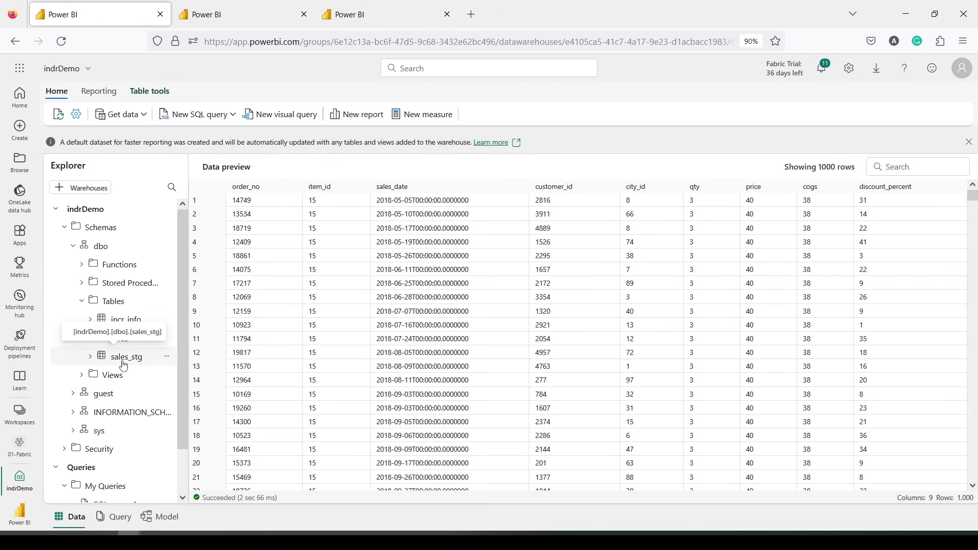
{"action": "left_click", "coordinate": [114, 519]}
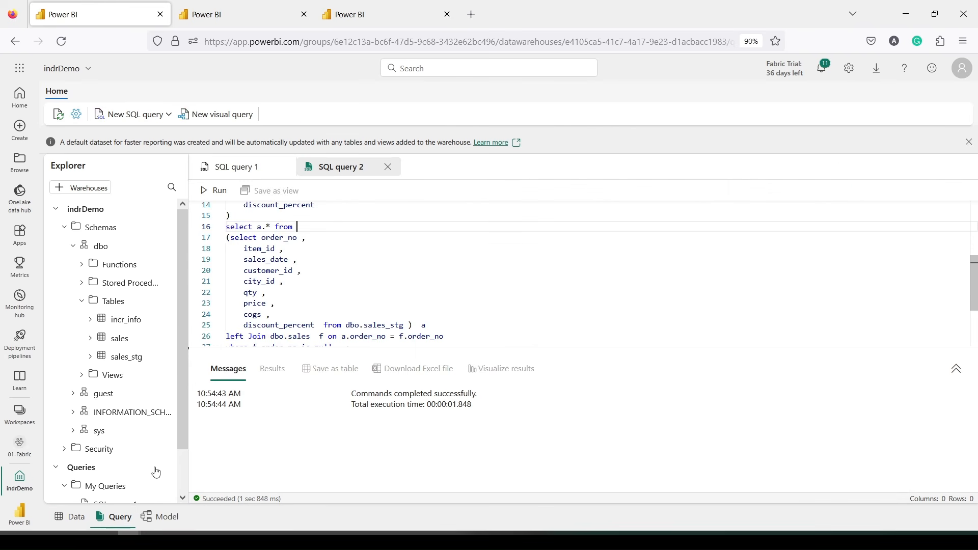
{"action": "scroll", "coordinate": [310, 263], "scroll_direction": "down", "scroll_amount": 3}
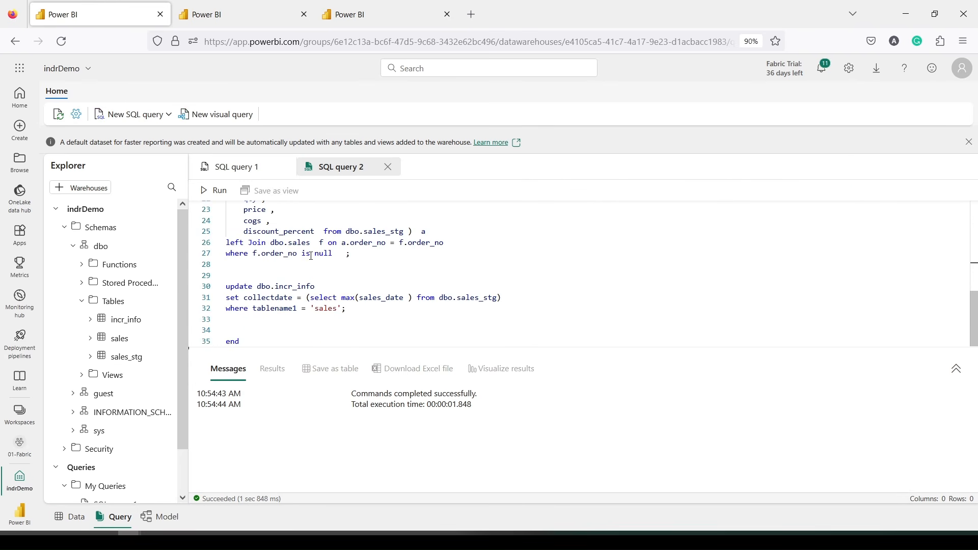
{"action": "scroll", "coordinate": [312, 256], "scroll_direction": "up", "scroll_amount": 7}
Step: Find the staging table's CREATE TABLE statement in SQL query 1 and copy the table name dbo.sales_stg
{"action": "left_click", "coordinate": [249, 168]}
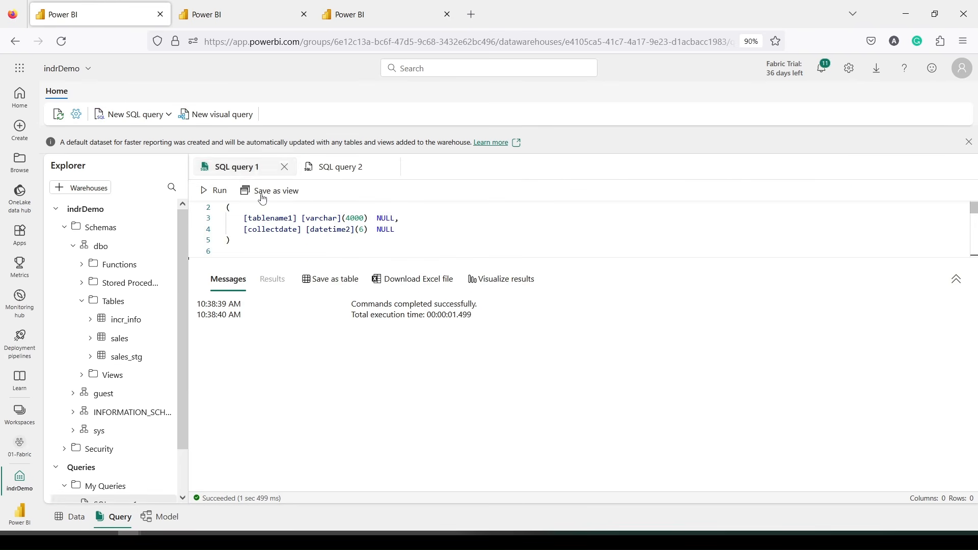
{"action": "scroll", "coordinate": [335, 223], "scroll_direction": "up", "scroll_amount": 1}
{"action": "scroll", "coordinate": [335, 224], "scroll_direction": "down", "scroll_amount": 3}
{"action": "scroll", "coordinate": [334, 223], "scroll_direction": "down", "scroll_amount": 2}
{"action": "scroll", "coordinate": [333, 223], "scroll_direction": "up", "scroll_amount": 3}
{"action": "left_click_drag", "start_coordinate": [357, 207], "coordinate": [302, 228]}
{"action": "scroll", "coordinate": [324, 223], "scroll_direction": "down", "scroll_amount": 7}
{"action": "scroll", "coordinate": [325, 223], "scroll_direction": "up", "scroll_amount": 4}
{"action": "scroll", "coordinate": [336, 224], "scroll_direction": "up", "scroll_amount": 3}
{"action": "scroll", "coordinate": [306, 232], "scroll_direction": "down", "scroll_amount": 2}
{"action": "left_click", "coordinate": [284, 227]}
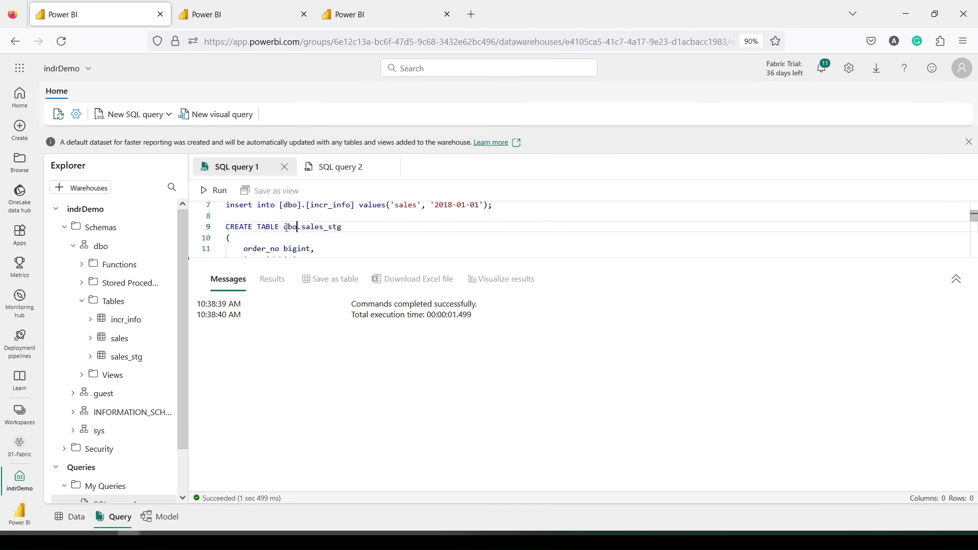
{"action": "left_click_drag", "start_coordinate": [284, 227], "coordinate": [347, 229]}
{"action": "key", "text": "ctrl+c"}
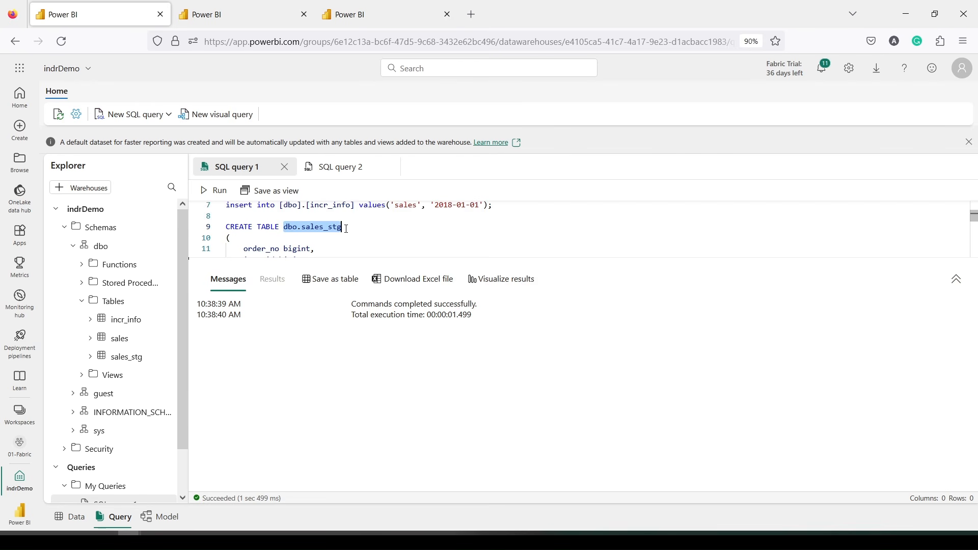
Step: Replace the entire SQL query 1 script with select count(*) from dbo.sales_stg
{"action": "key", "text": "ctrl+a"}
{"action": "key", "text": "BackSpace"}
{"action": "type", "text": "select * from"}
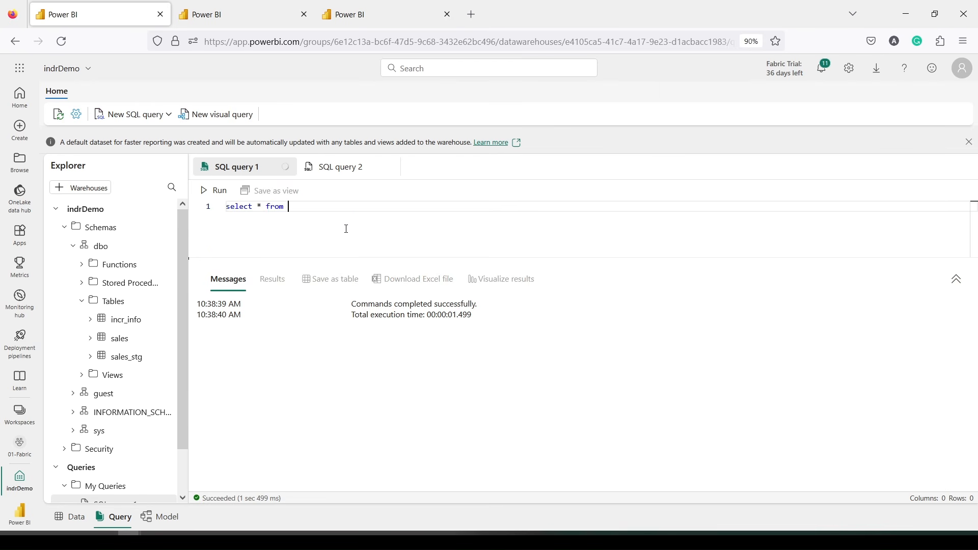
{"action": "key", "text": "ctrl+v"}
{"action": "type", "text": "count("}
{"action": "left_click", "coordinate": [291, 206]}
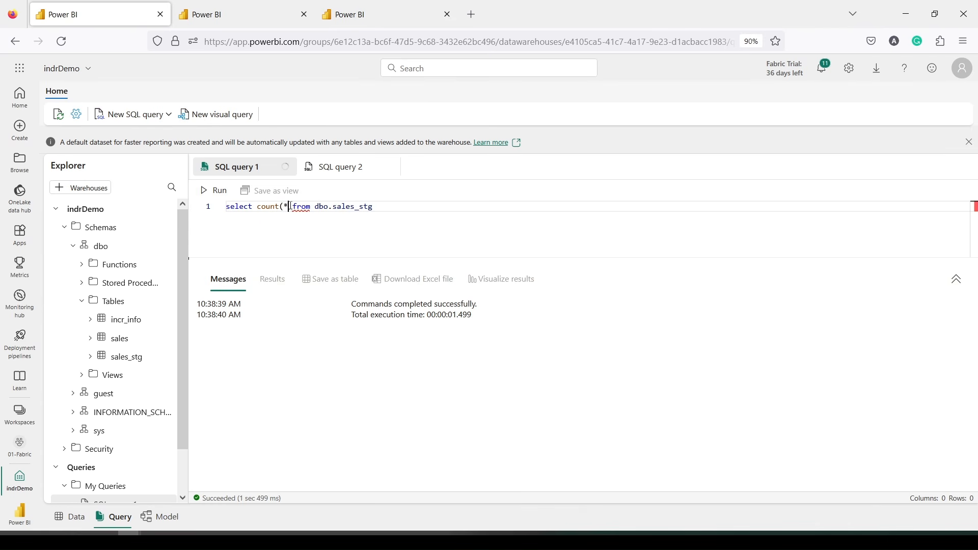
{"action": "type", "text": ")"}
Step: Run the sales_stg count query and compare its result with the sales_fact count in pgAdmin
{"action": "left_click_drag", "start_coordinate": [410, 203], "coordinate": [225, 207]}
{"action": "left_click", "coordinate": [203, 192]}
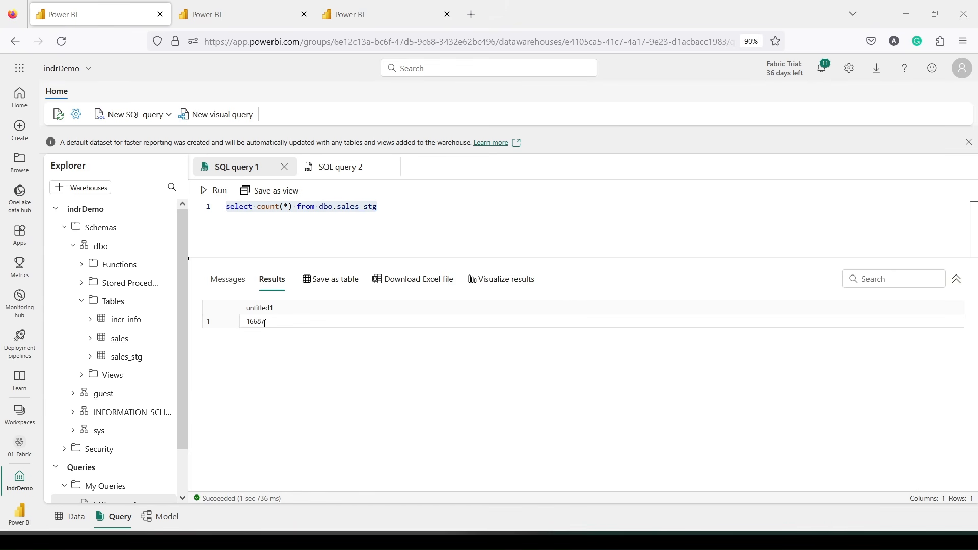
{"action": "key", "text": "alt+Tab"}
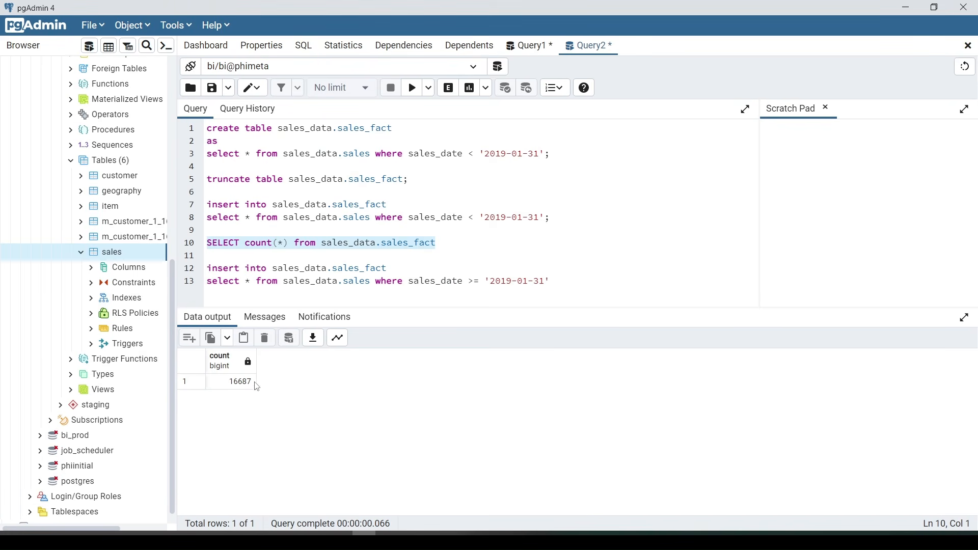
{"action": "key", "text": "alt+Tab"}
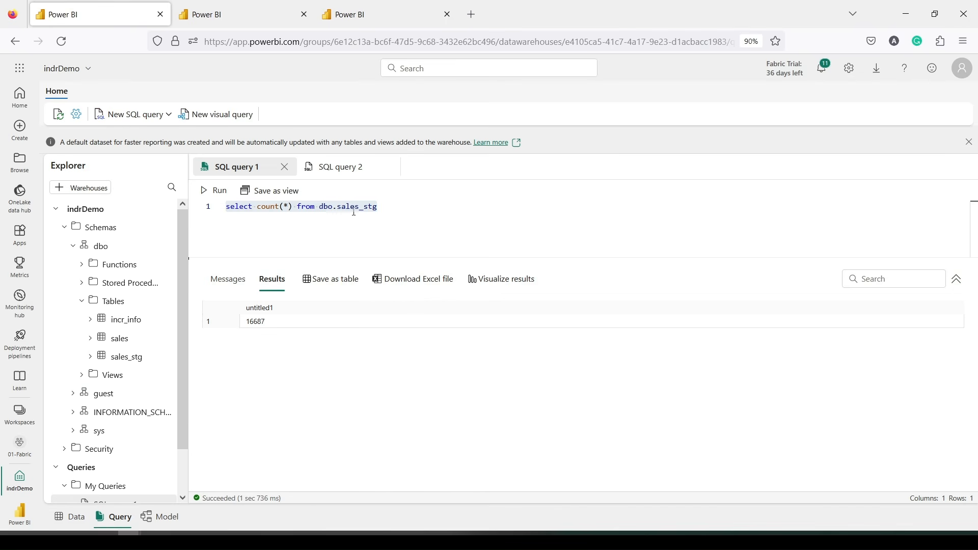
Step: Duplicate the count query two lines below, point the copy at dbo.sales, and run it
{"action": "left_click_drag", "start_coordinate": [384, 206], "coordinate": [226, 208]}
{"action": "key", "text": "ctrl+c"}
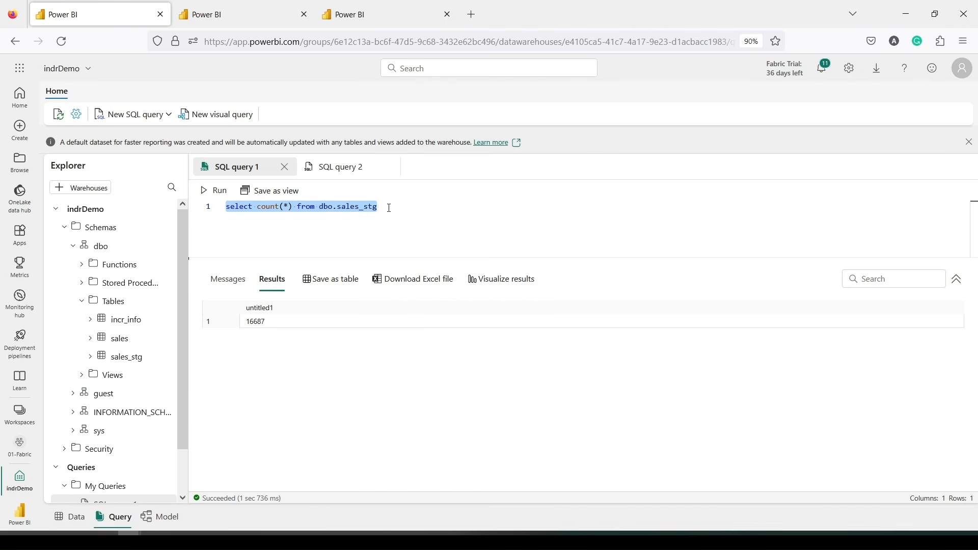
{"action": "left_click", "coordinate": [379, 206]}
{"action": "key", "text": "Return"}
{"action": "key", "text": "Return"}
{"action": "key", "text": "ctrl+v"}
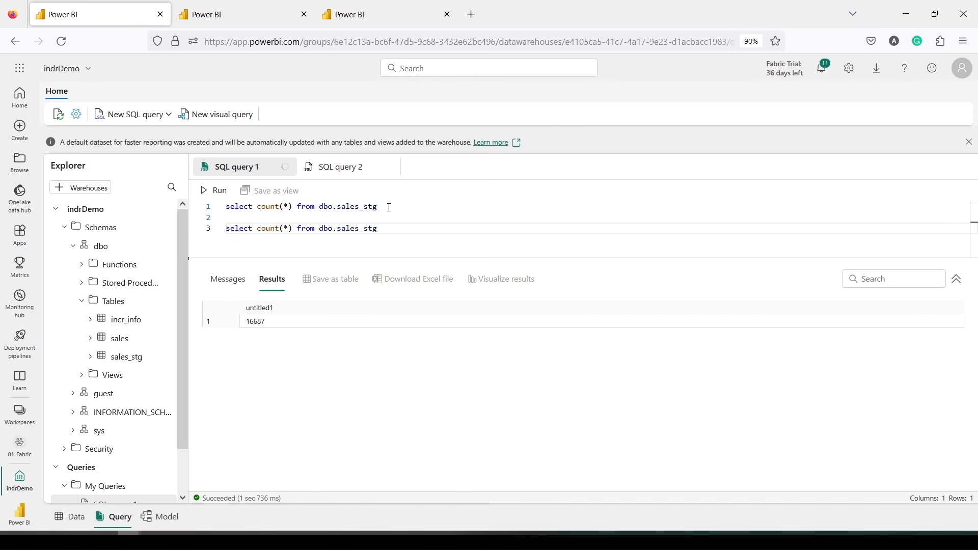
{"action": "key", "text": "BackSpace"}
{"action": "key", "text": "BackSpace"}
{"action": "key", "text": "BackSpace"}
{"action": "key", "text": "BackSpace"}
{"action": "left_click", "coordinate": [211, 196]}
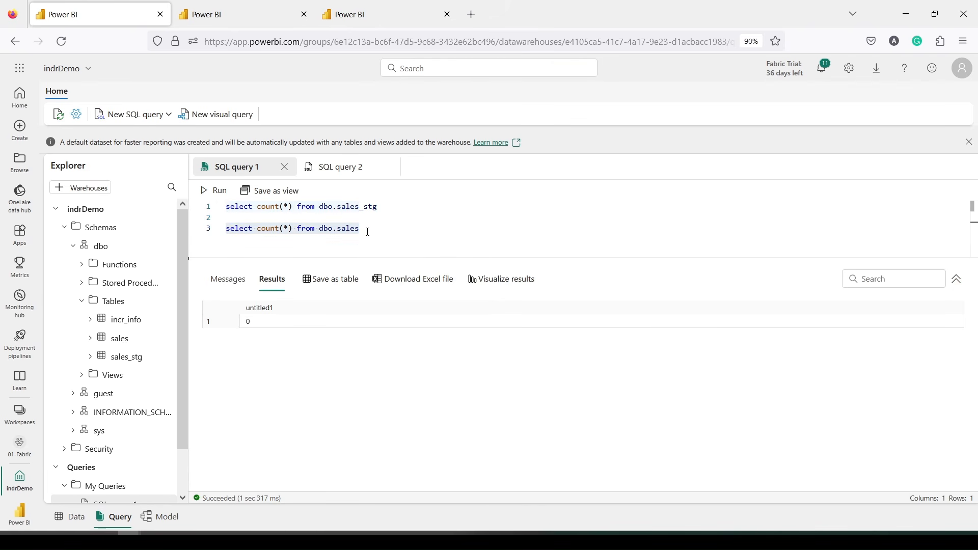
Step: Copy the procedure name from SQL query 2, add exec dbo.loadSales below the SQL query 1 counts, and run that line
{"action": "left_click", "coordinate": [347, 172]}
{"action": "left_click_drag", "start_coordinate": [360, 211], "coordinate": [302, 206]}
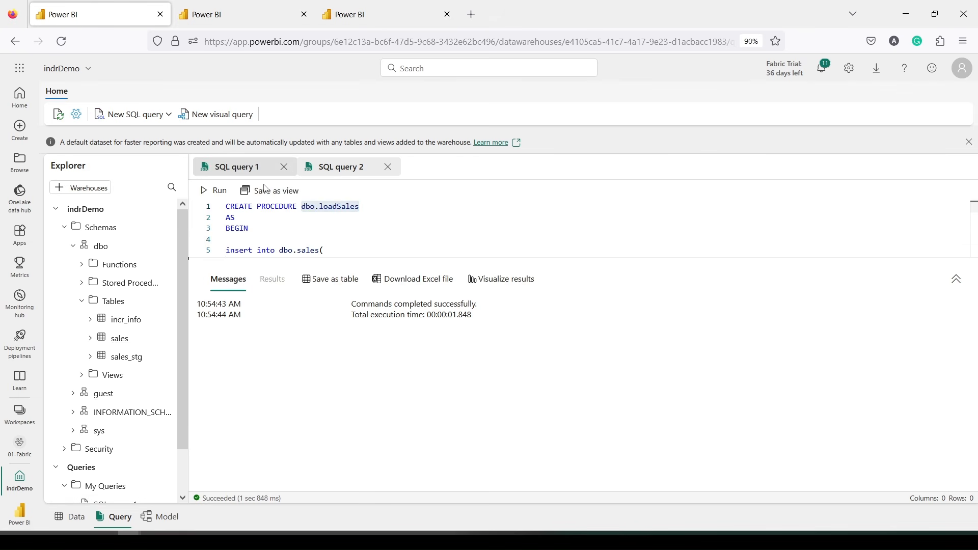
{"action": "left_click", "coordinate": [231, 167]}
{"action": "left_click", "coordinate": [364, 230]}
{"action": "key", "text": "Return"}
{"action": "key", "text": "Return"}
{"action": "type", "text": "e"}
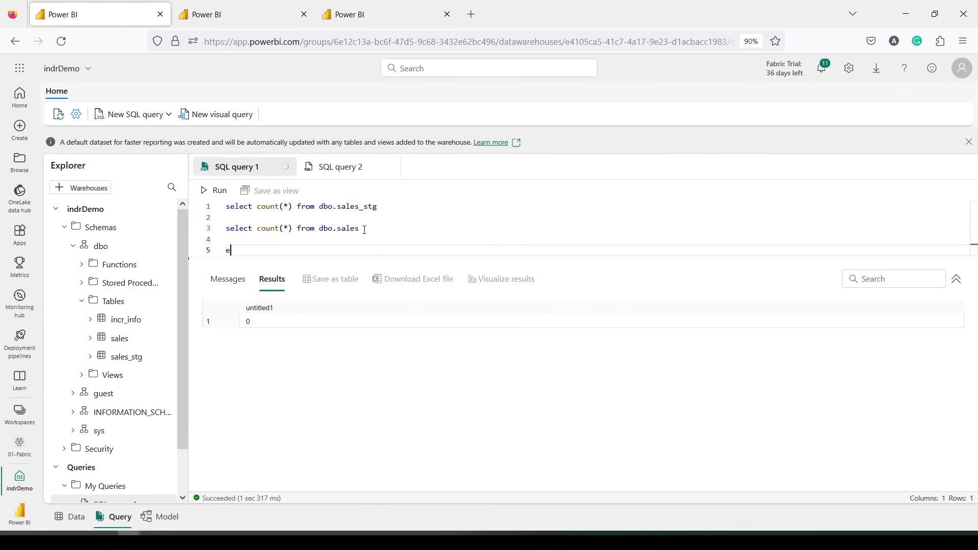
{"action": "key", "text": "BackSpace"}
{"action": "type", "text": "ex"}
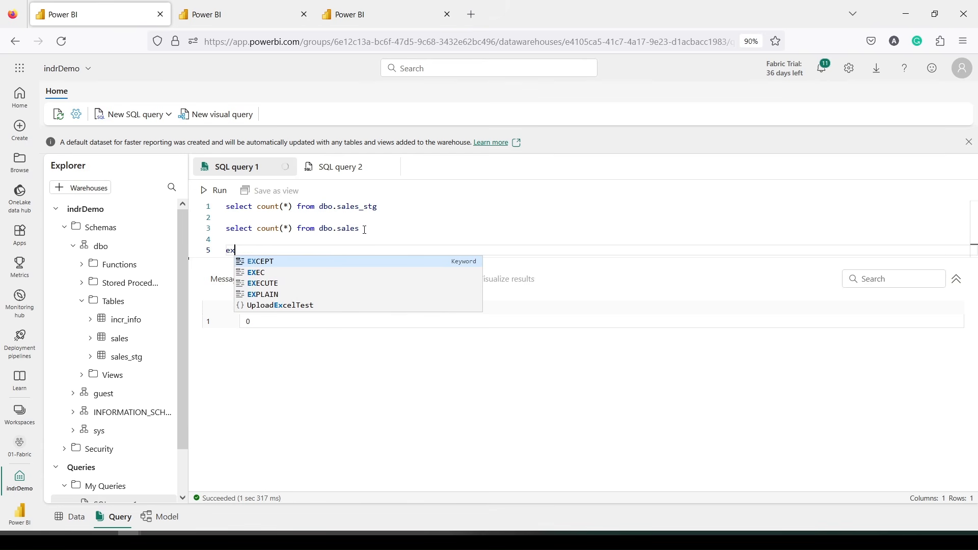
{"action": "type", "text": "ec"}
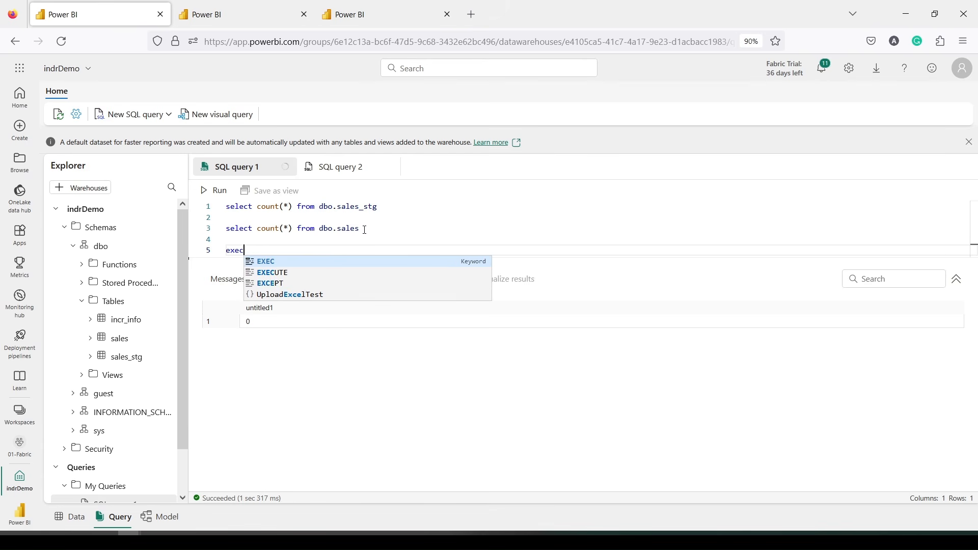
{"action": "type", "text": " dbo.loadSales"}
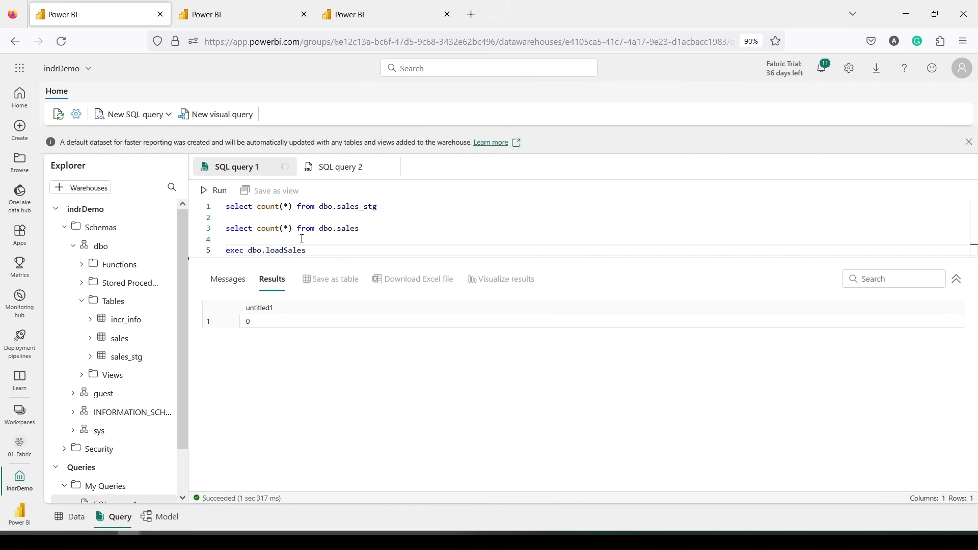
{"action": "left_click_drag", "start_coordinate": [321, 250], "coordinate": [224, 251]}
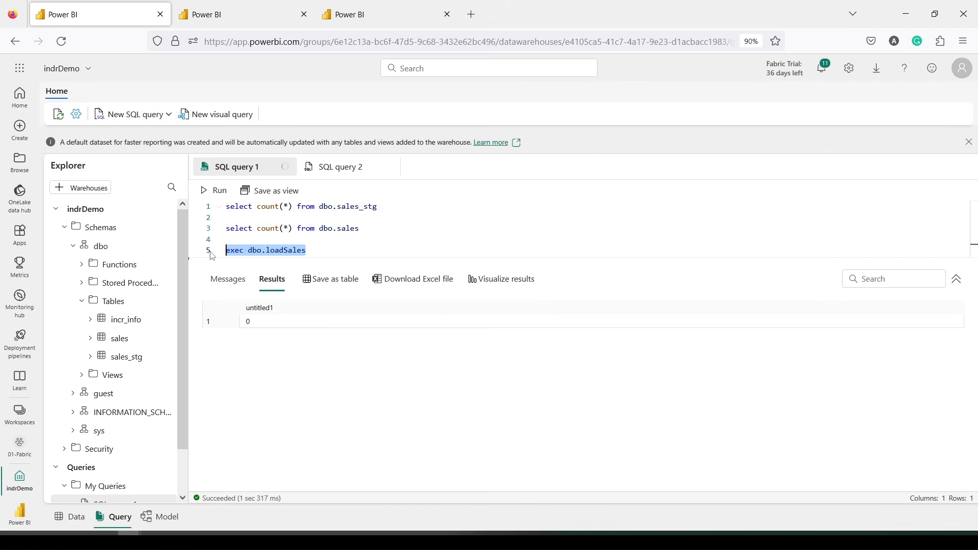
{"action": "left_click", "coordinate": [207, 191]}
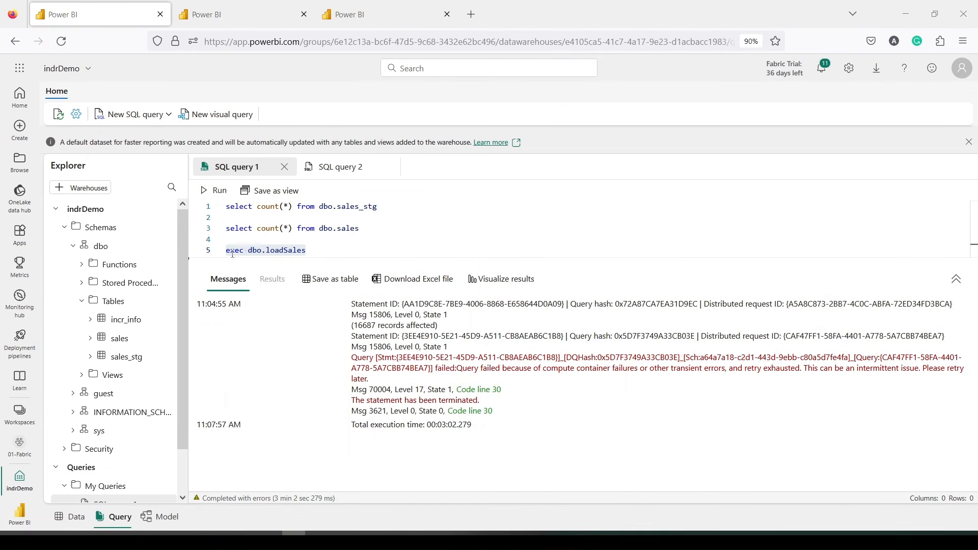
Step: Rerun the dbo.sales row count and preview the incr_info table to check the load
{"action": "left_click_drag", "start_coordinate": [290, 240], "coordinate": [226, 229]}
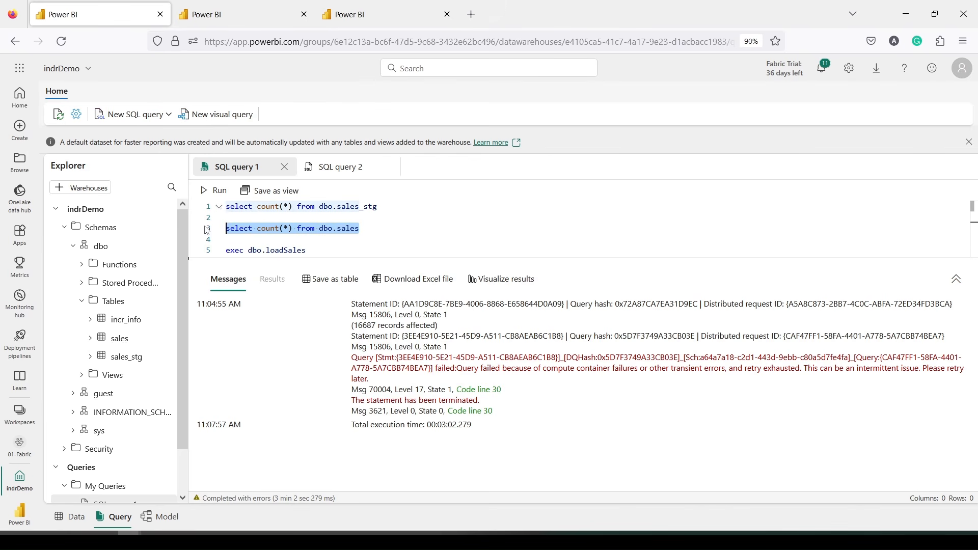
{"action": "left_click", "coordinate": [214, 191]}
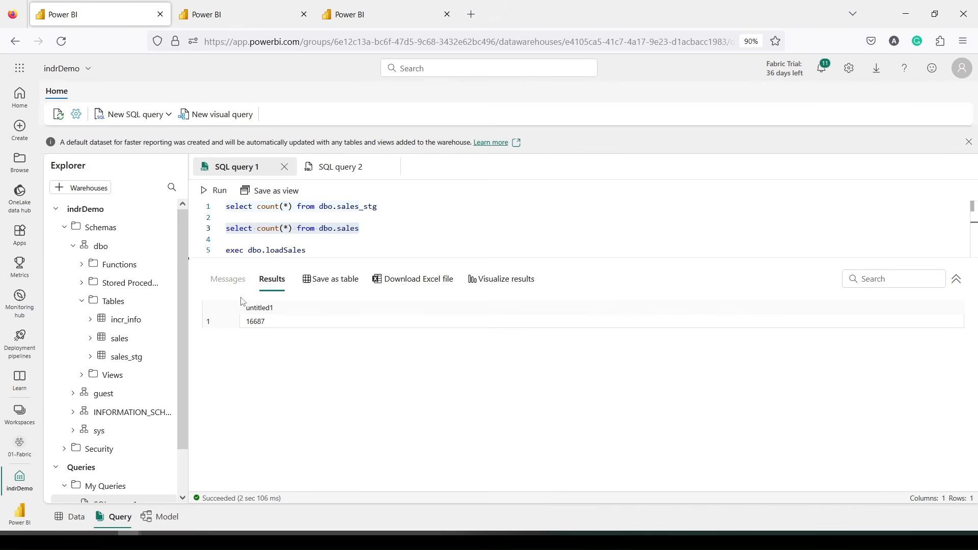
{"action": "left_click", "coordinate": [129, 326]}
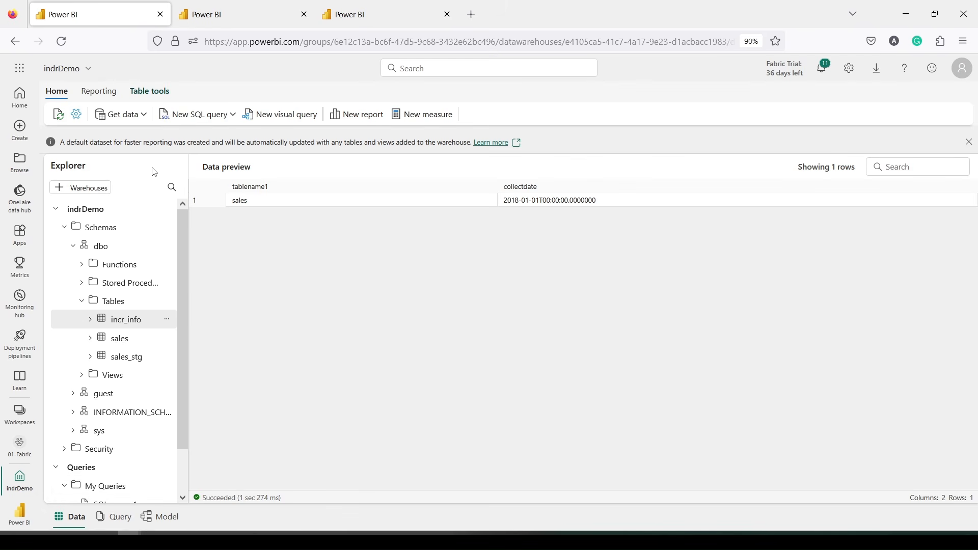
{"action": "left_click", "coordinate": [121, 524]}
Step: Add delete from dbo.sales between the dbo.sales count query and exec dbo.loadSales in SQL query 1, and run only that line
{"action": "left_click", "coordinate": [378, 229]}
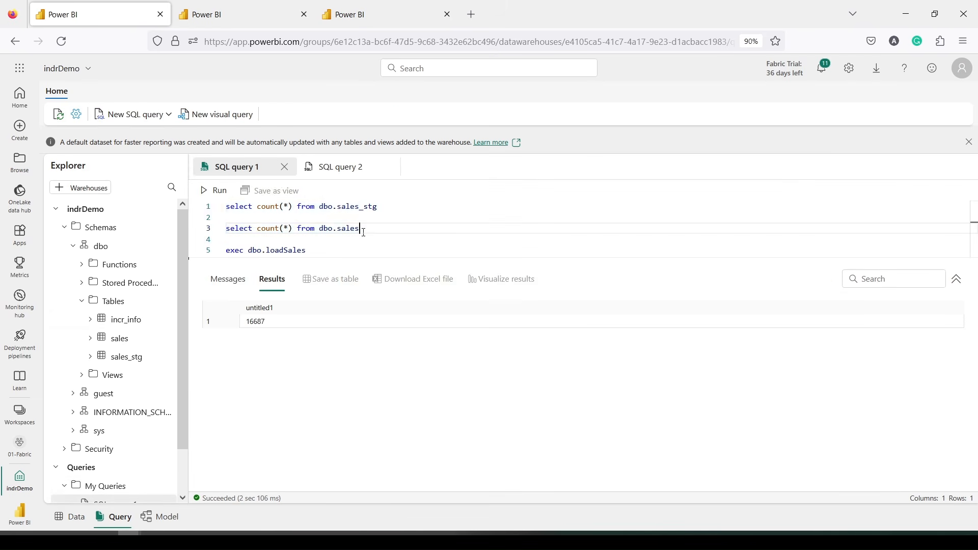
{"action": "left_click_drag", "start_coordinate": [378, 230], "coordinate": [320, 229]}
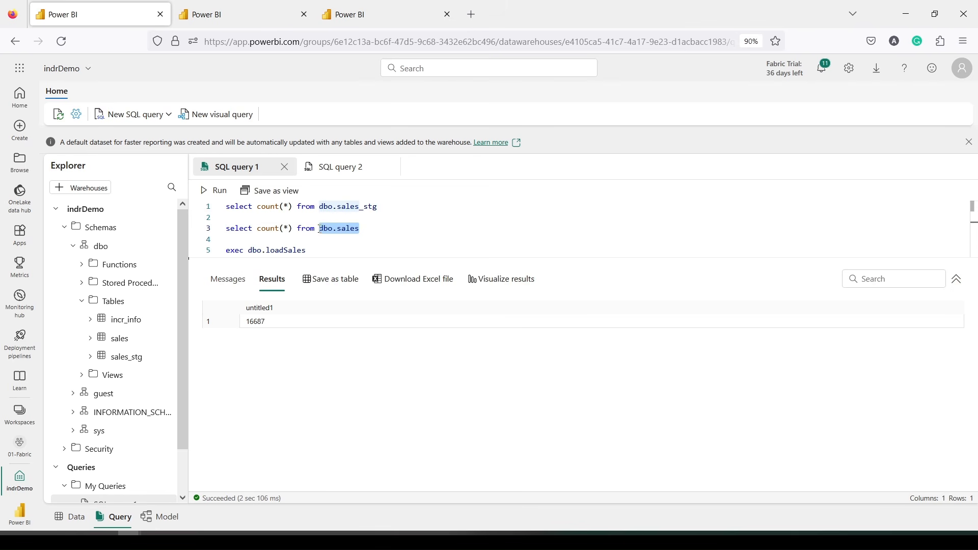
{"action": "left_click", "coordinate": [370, 231]}
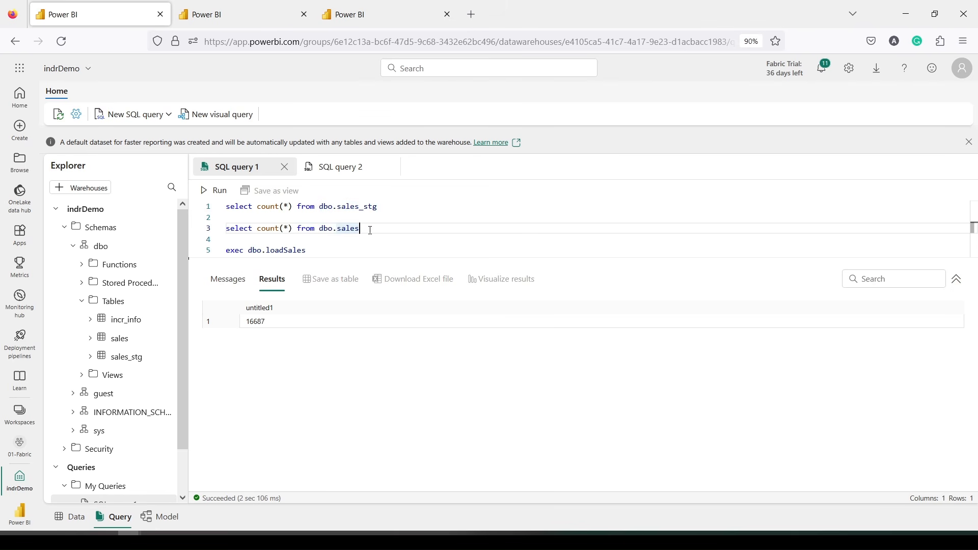
{"action": "key", "text": "Return"}
{"action": "key", "text": "Return"}
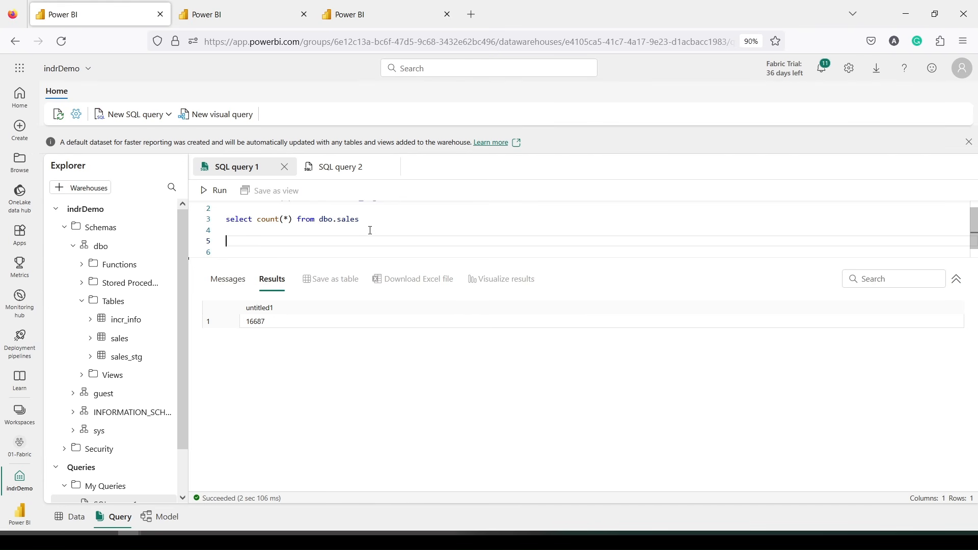
{"action": "type", "text": "selete"}
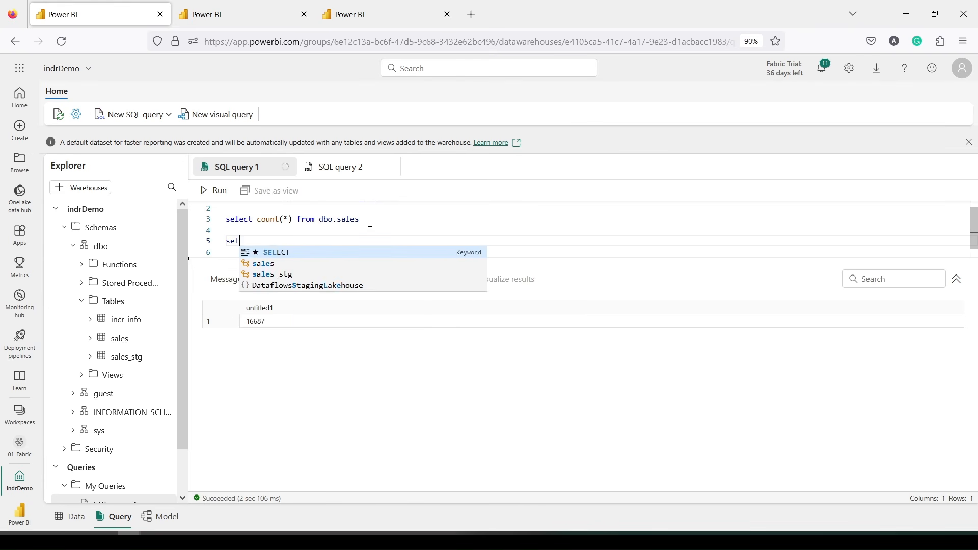
{"action": "key", "text": "BackSpace"}
{"action": "key", "text": "BackSpace"}
{"action": "key", "text": "BackSpace"}
{"action": "key", "text": "BackSpace"}
{"action": "key", "text": "BackSpace"}
{"action": "key", "text": "BackSpace"}
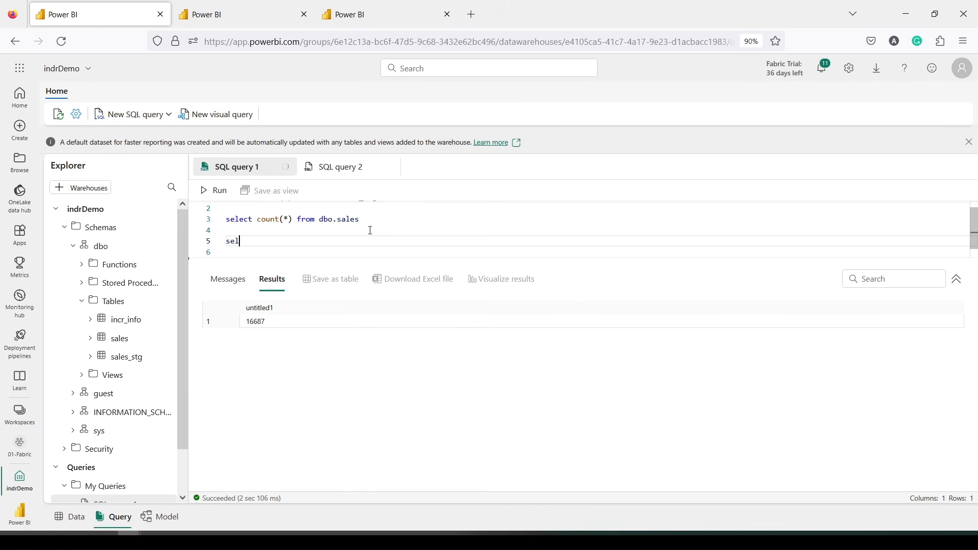
{"action": "type", "text": "delete"}
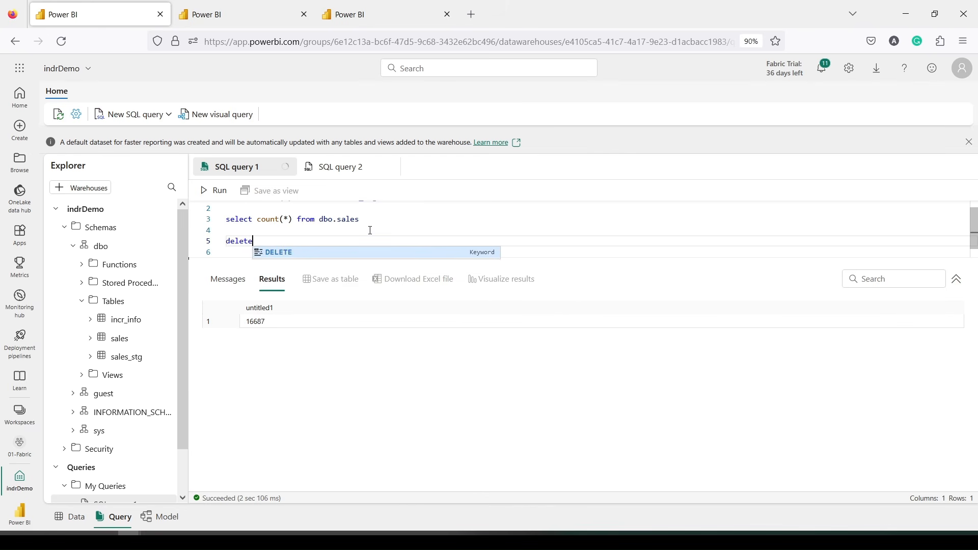
{"action": "type", "text": " from "}
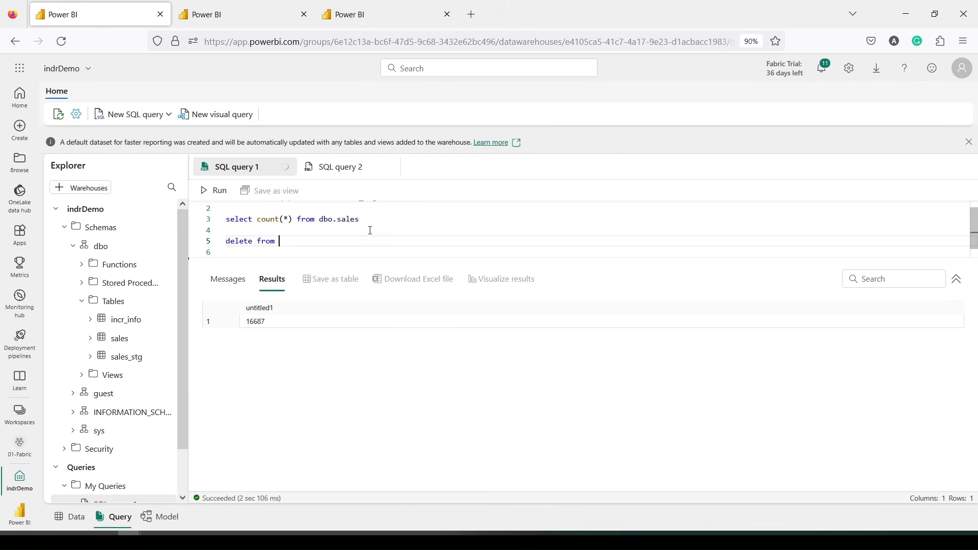
{"action": "type", "text": "dbo.sales"}
{"action": "left_click_drag", "start_coordinate": [343, 241], "coordinate": [224, 241]}
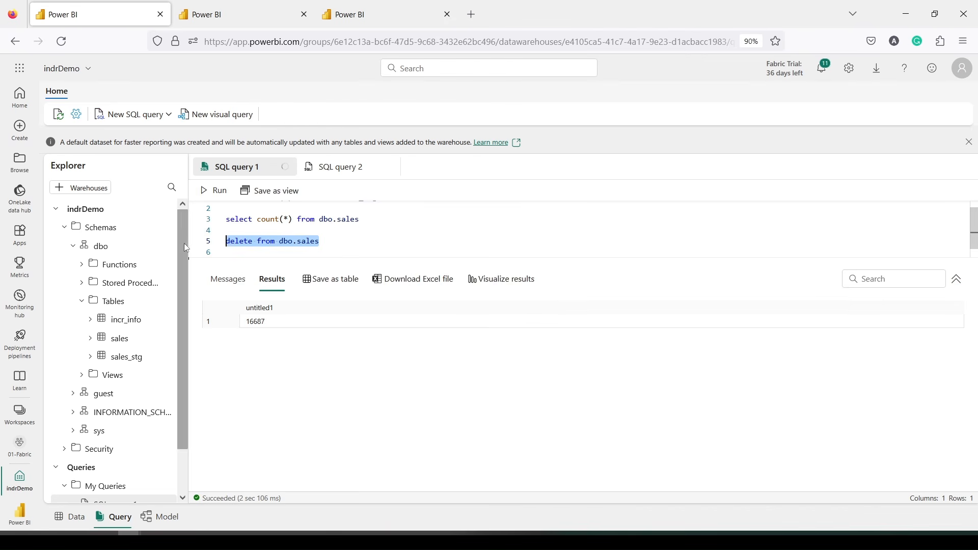
{"action": "left_click", "coordinate": [220, 195]}
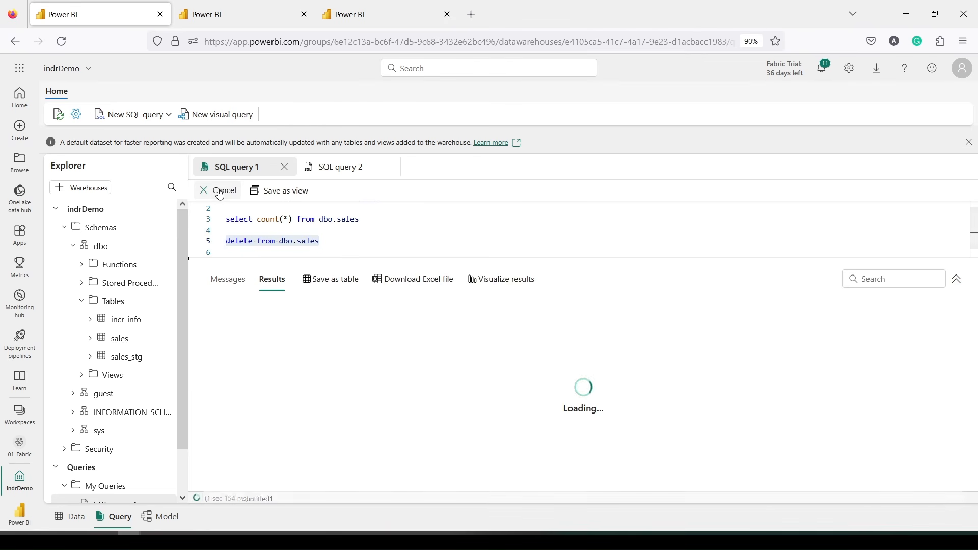
Step: Run only the exec dbo.loadSales line in SQL query 1 to reload the emptied sales table
{"action": "left_click", "coordinate": [373, 238]}
{"action": "scroll", "coordinate": [372, 238], "scroll_direction": "down", "scroll_amount": 1}
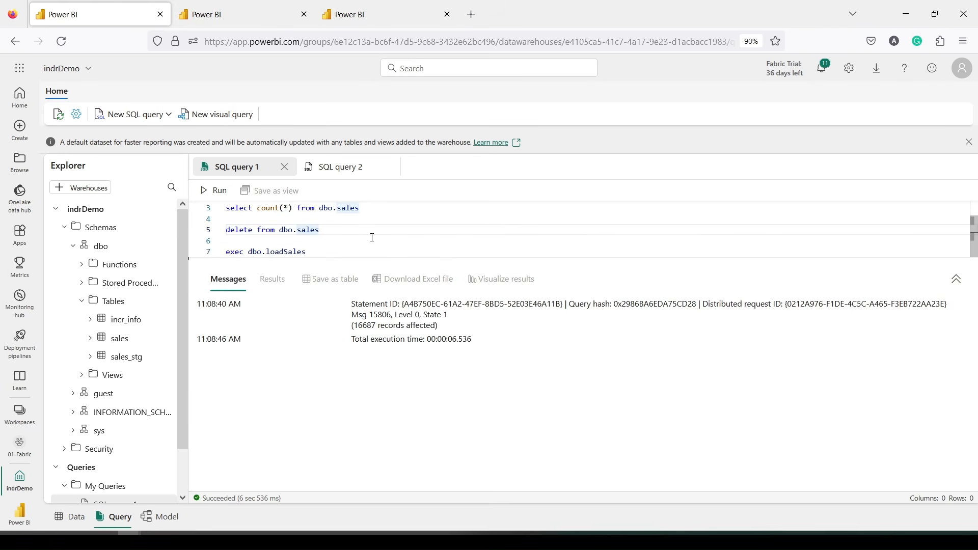
{"action": "left_click_drag", "start_coordinate": [307, 251], "coordinate": [226, 252]}
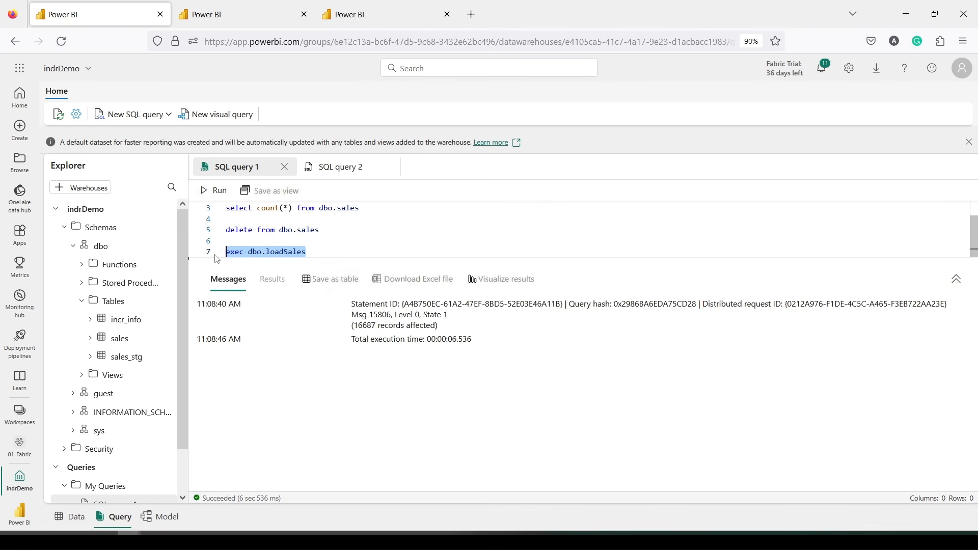
{"action": "left_click", "coordinate": [219, 202]}
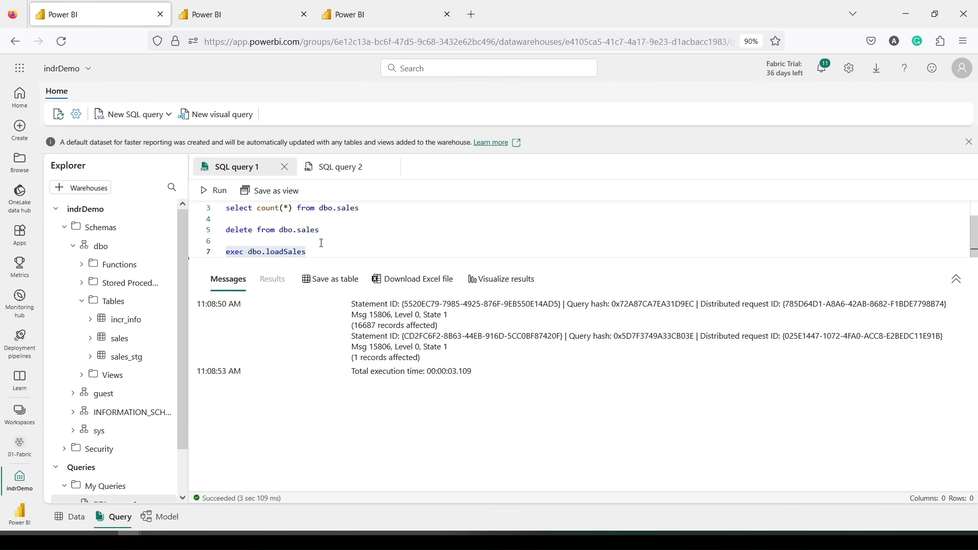
Step: Run the dbo.sales count query again, and check the collectdate in the incr_info data preview
{"action": "left_click", "coordinate": [347, 224]}
{"action": "scroll", "coordinate": [371, 216], "scroll_direction": "up", "scroll_amount": 1}
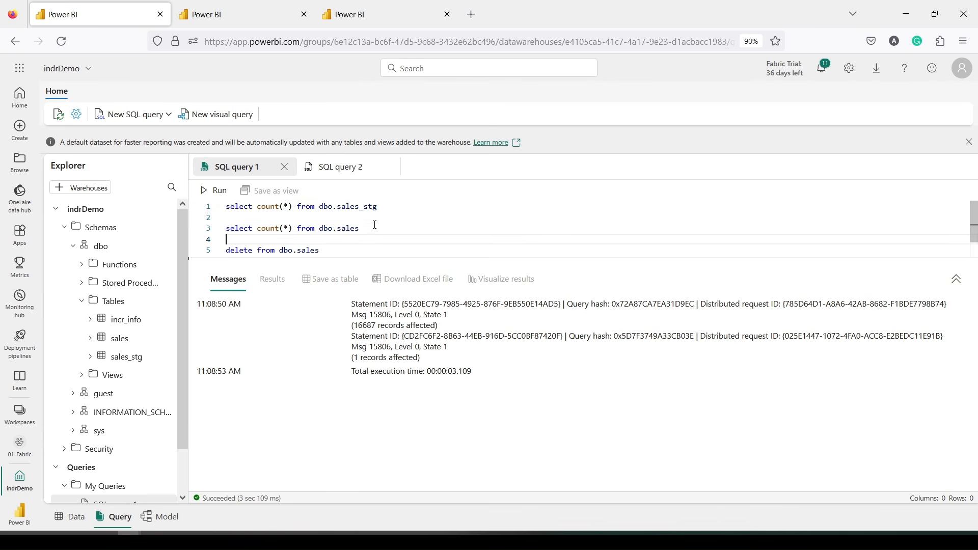
{"action": "left_click_drag", "start_coordinate": [360, 229], "coordinate": [227, 229]}
{"action": "left_click", "coordinate": [210, 193]}
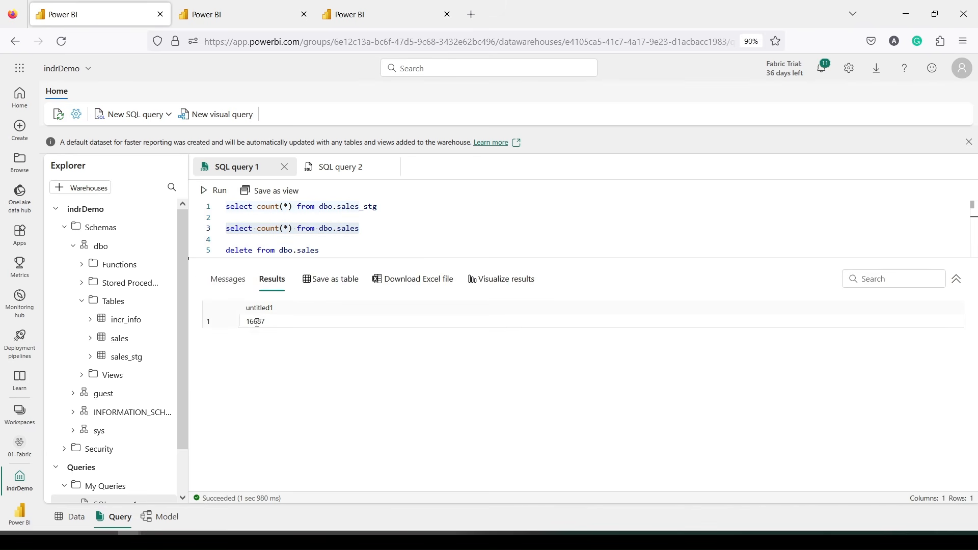
{"action": "left_click", "coordinate": [118, 326]}
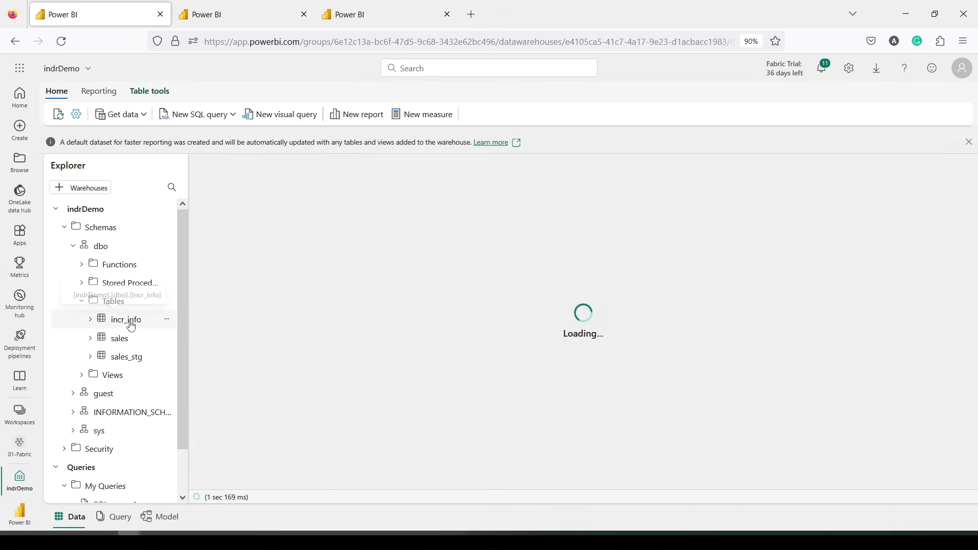
{"action": "left_click_drag", "start_coordinate": [517, 201], "coordinate": [536, 202]}
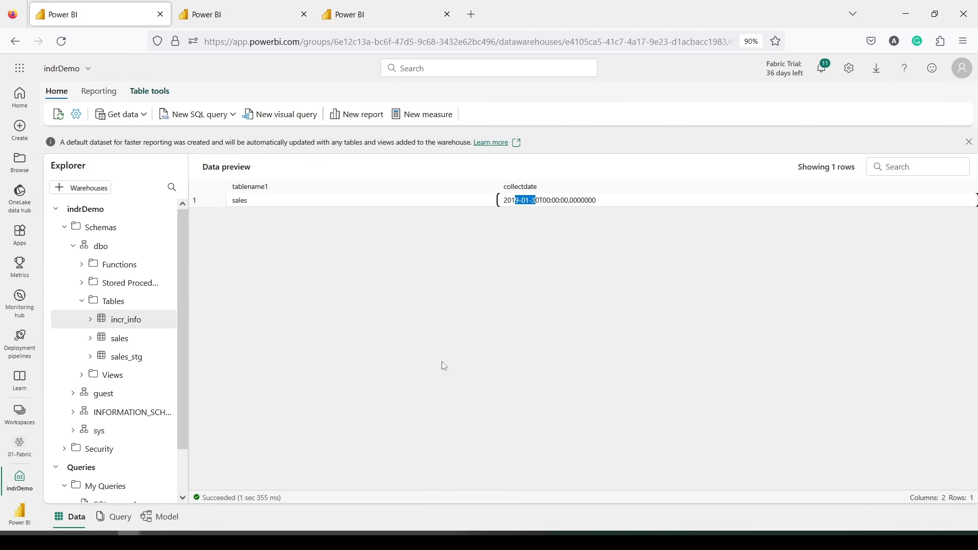
Step: Switch to pgAdmin and run the count query on sales_data.sales_fact
{"action": "key", "text": "alt+Tab"}
{"action": "left_click", "coordinate": [370, 250]}
{"action": "left_click_drag", "start_coordinate": [438, 245], "coordinate": [159, 248]}
{"action": "left_click", "coordinate": [413, 87]}
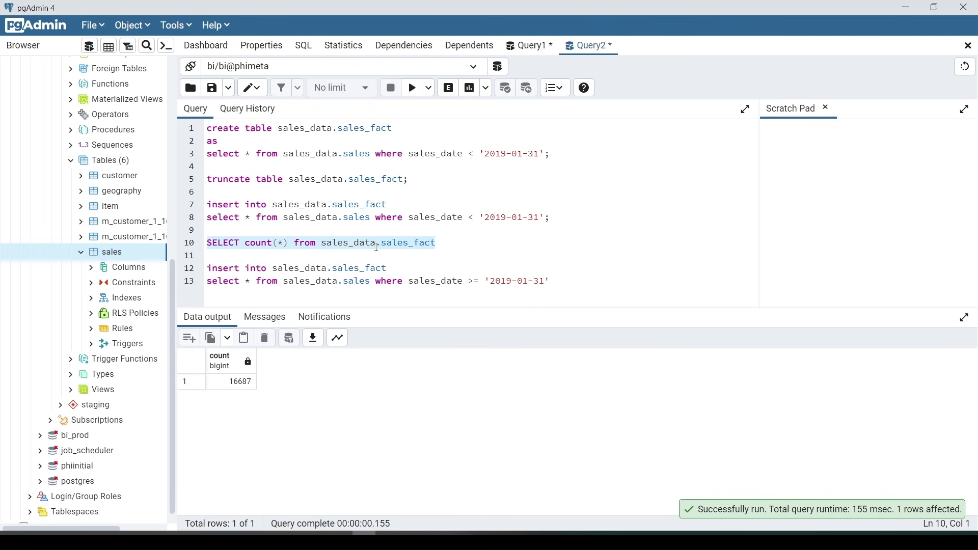
Step: Insert the sales_data.sales rows with sales_date >= '2019-01-31' into sales_data.sales_fact, and rerun the sales_fact count
{"action": "left_click_drag", "start_coordinate": [544, 283], "coordinate": [208, 269]}
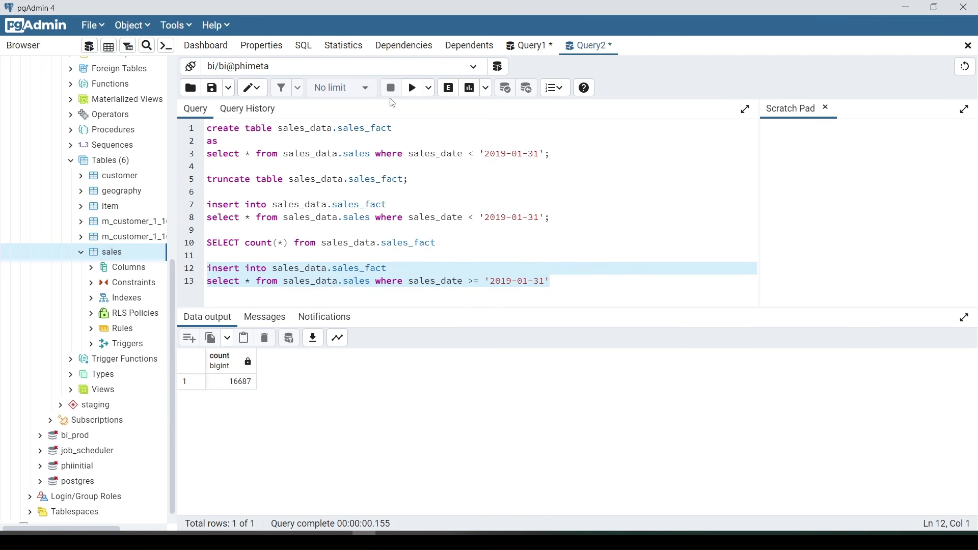
{"action": "left_click", "coordinate": [414, 90]}
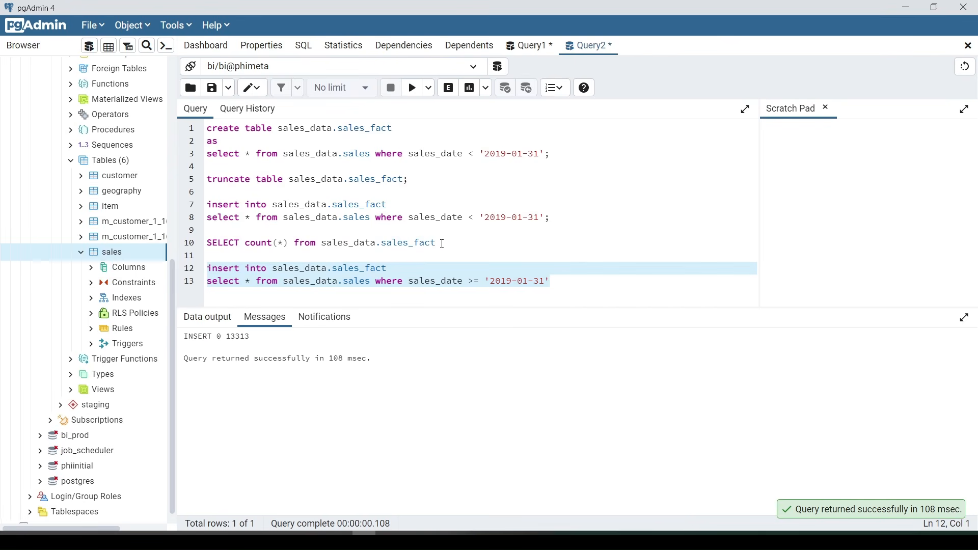
{"action": "left_click_drag", "start_coordinate": [462, 248], "coordinate": [206, 243]}
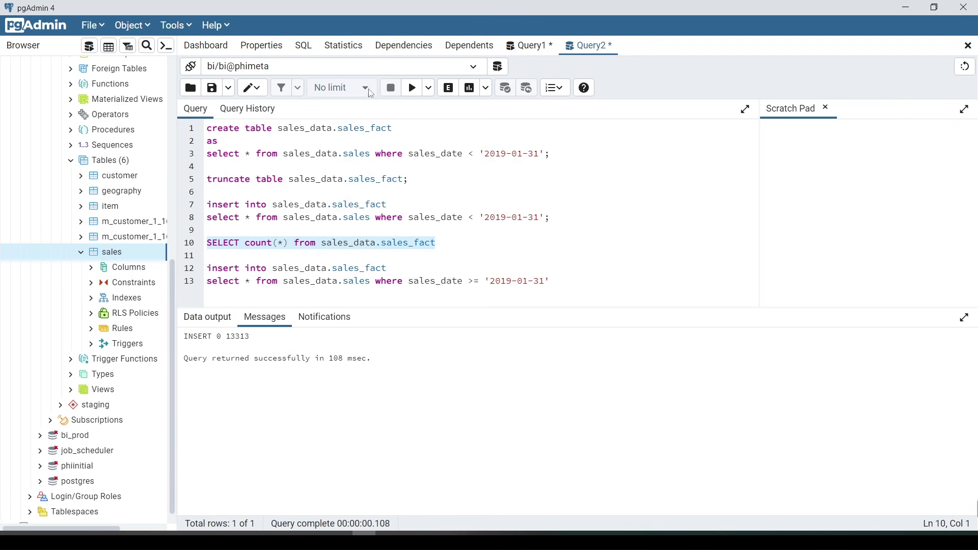
{"action": "left_click", "coordinate": [414, 94]}
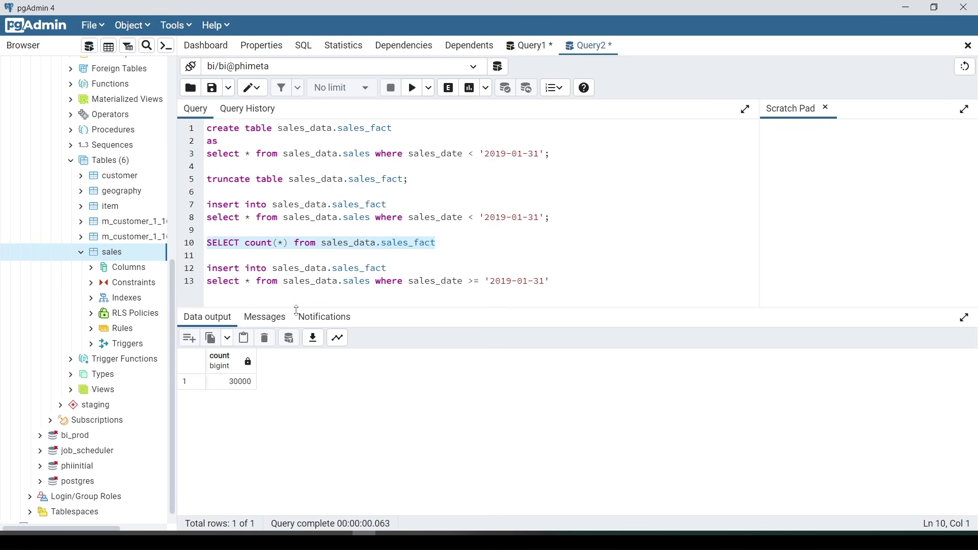
Step: Switch back to the browser and open Dataflow 15 from the 01-Fabric workspace
{"action": "key", "text": "alt+Tab"}
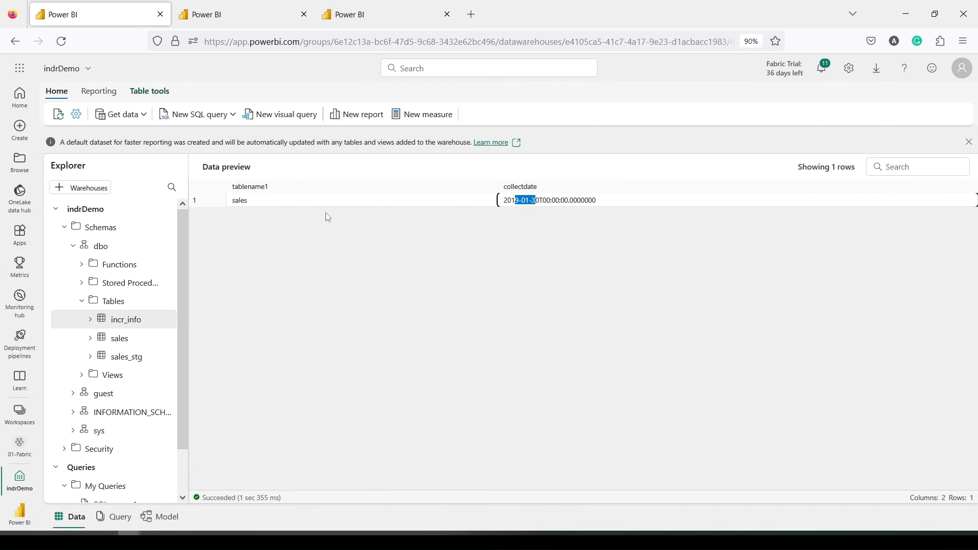
{"action": "left_click", "coordinate": [254, 14]}
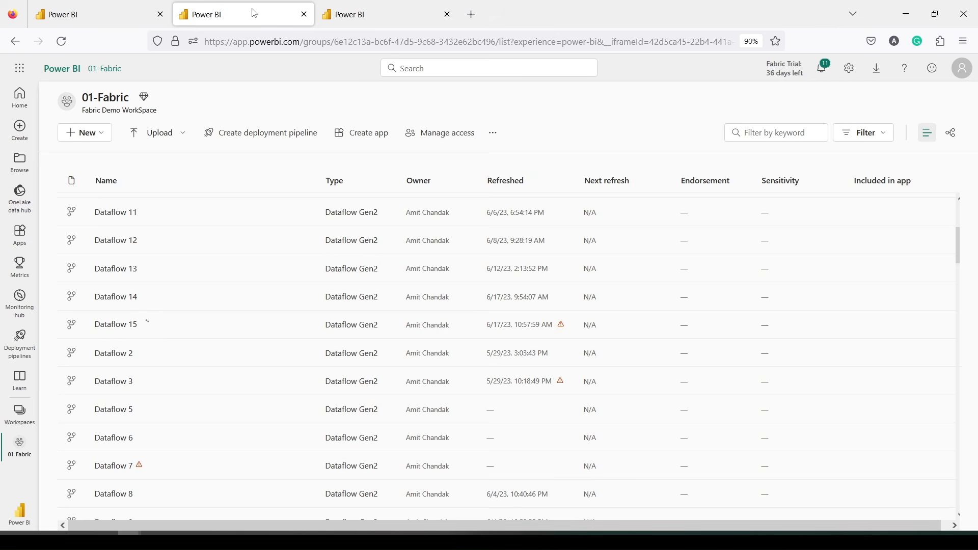
{"action": "scroll", "coordinate": [118, 242], "scroll_direction": "up", "scroll_amount": 5}
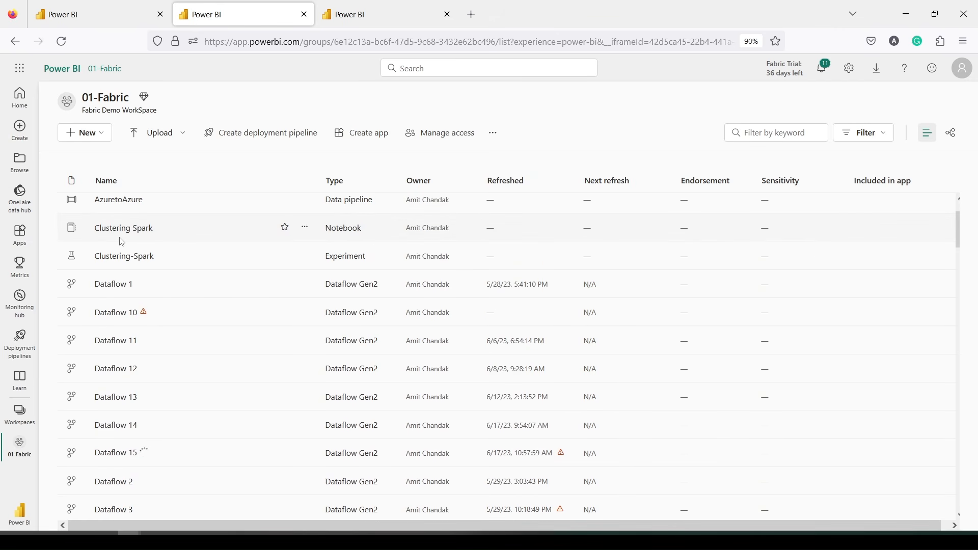
{"action": "left_click", "coordinate": [109, 208]}
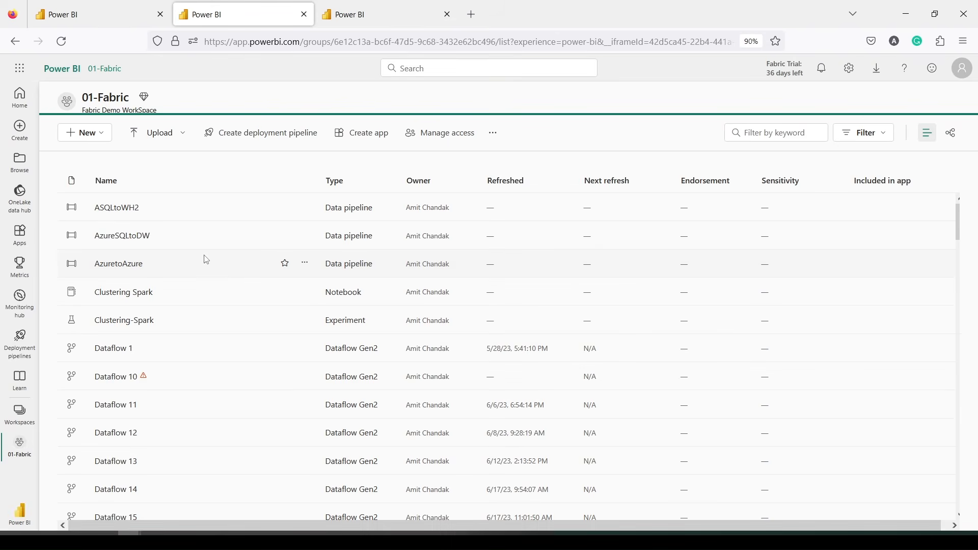
{"action": "scroll", "coordinate": [206, 260], "scroll_direction": "down", "scroll_amount": 2}
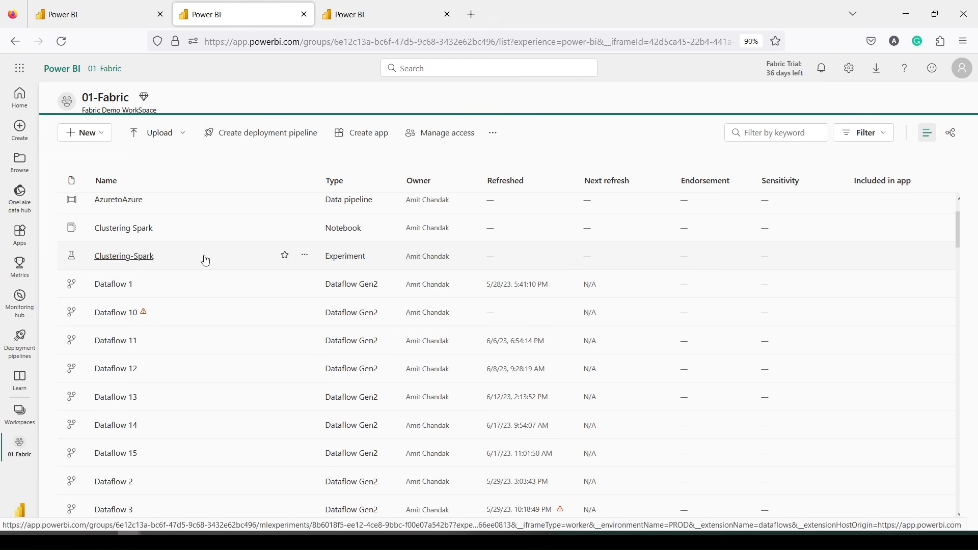
{"action": "scroll", "coordinate": [207, 262], "scroll_direction": "down", "scroll_amount": 3}
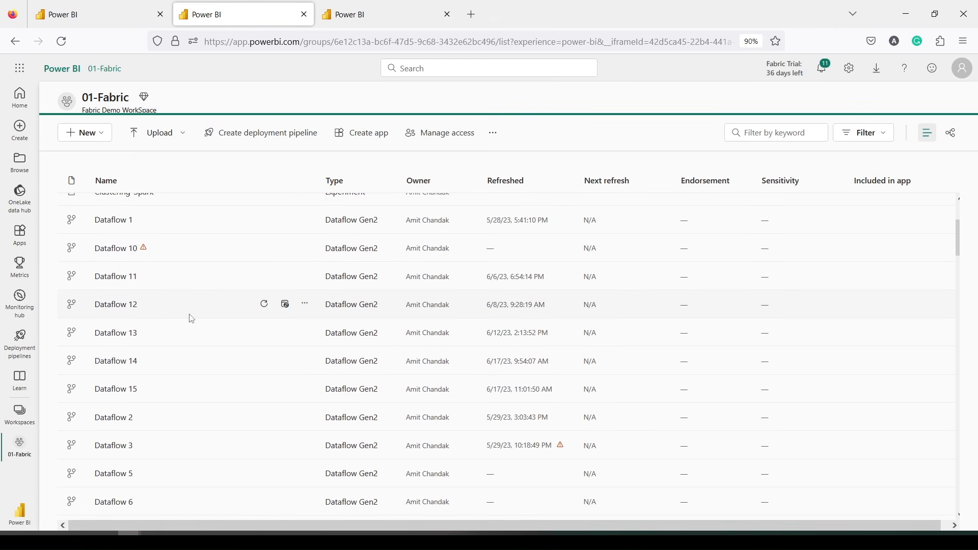
{"action": "scroll", "coordinate": [190, 319], "scroll_direction": "up", "scroll_amount": 2}
{"action": "scroll", "coordinate": [189, 319], "scroll_direction": "up", "scroll_amount": 3}
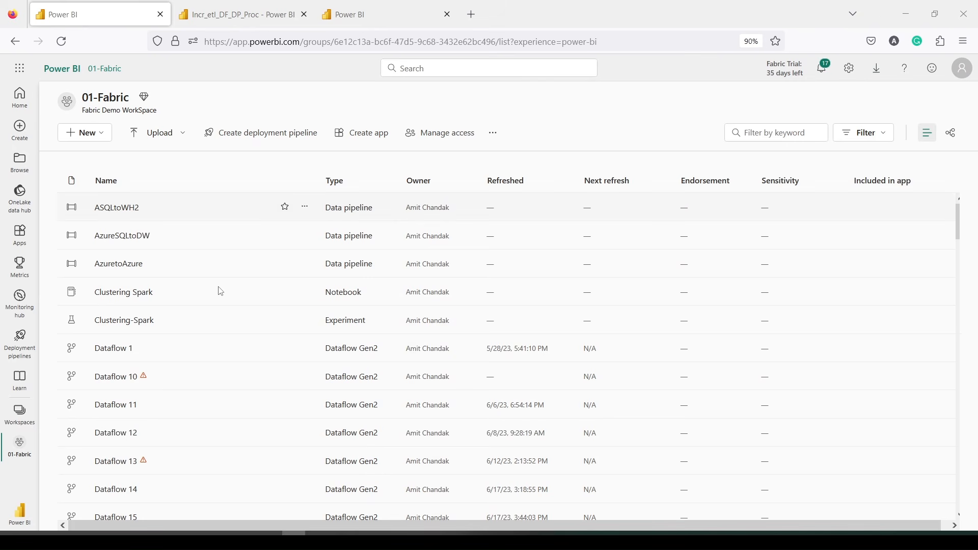
{"action": "scroll", "coordinate": [180, 362], "scroll_direction": "down", "scroll_amount": 2}
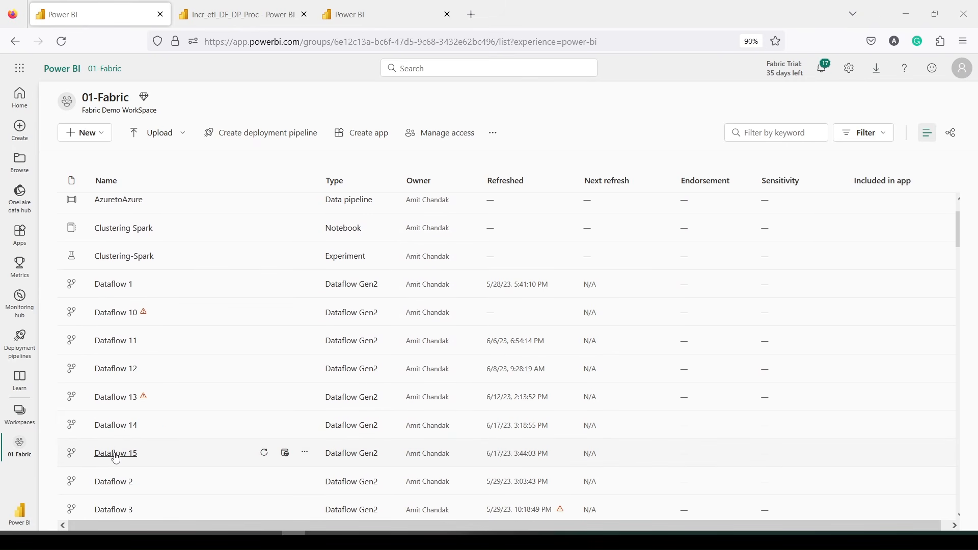
{"action": "left_click", "coordinate": [117, 454]}
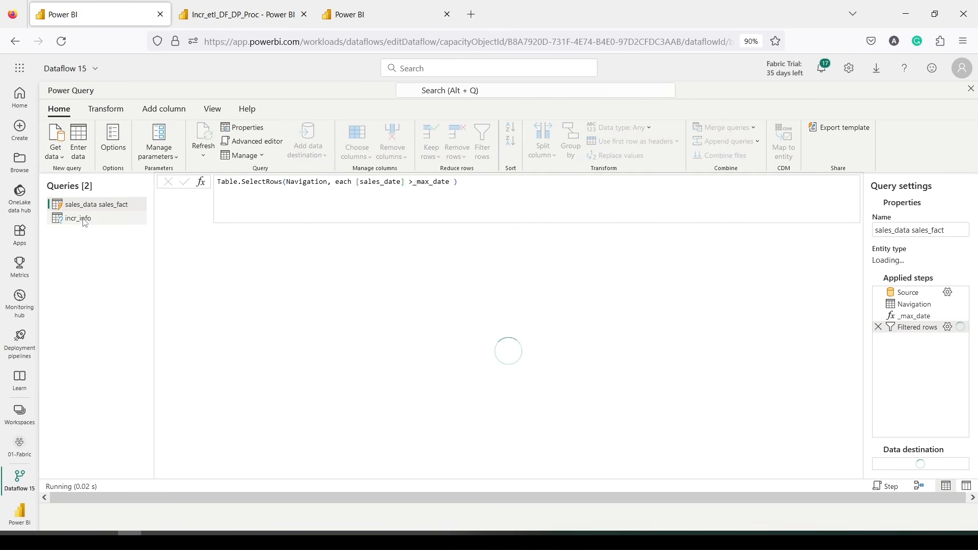
Step: Check the maxDate value in the incr_info query and the Filtered rows step's folding status in the sales_data sales_fact query
{"action": "left_click", "coordinate": [83, 224]}
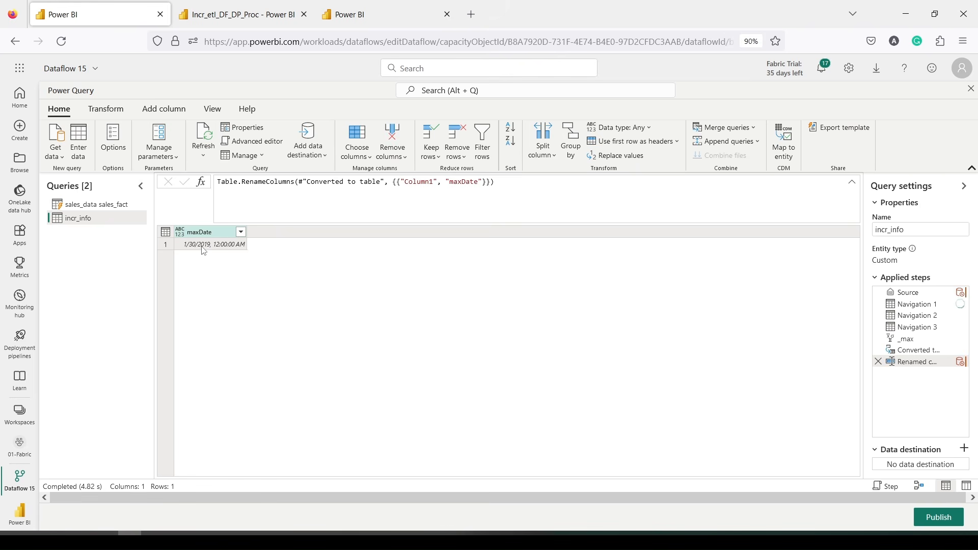
{"action": "left_click", "coordinate": [121, 207]}
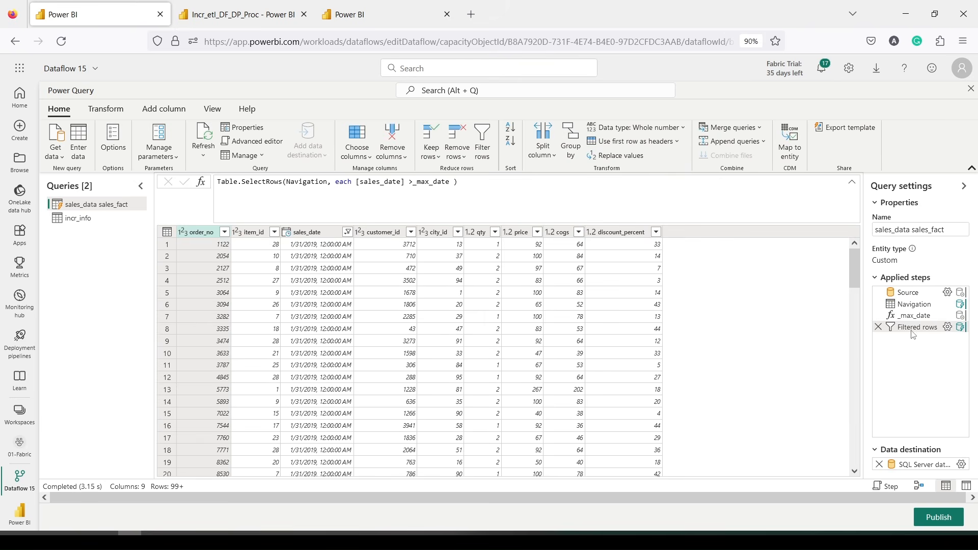
{"action": "mouse_move", "coordinate": [947, 332]}
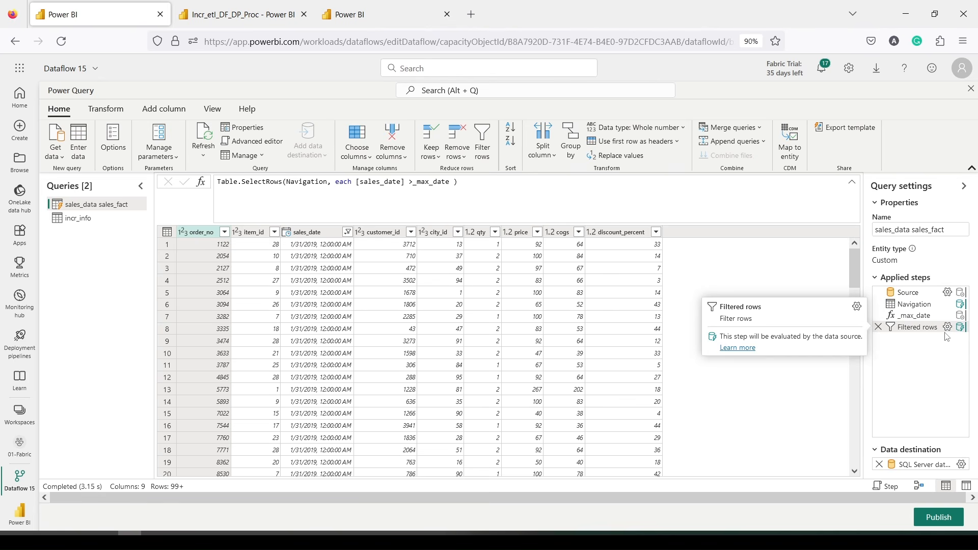
{"action": "left_click_drag", "start_coordinate": [872, 320], "coordinate": [972, 338]}
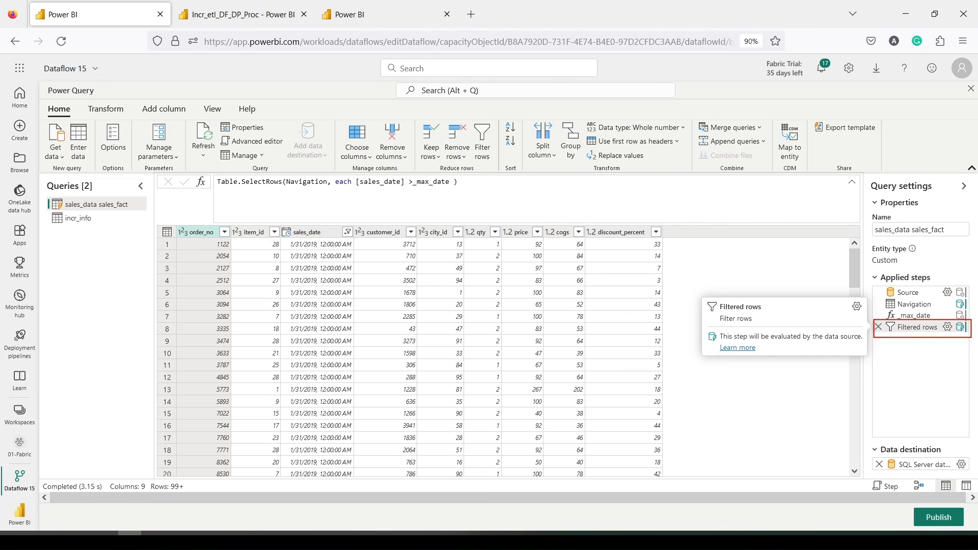
Step: View the data source query generated for the Filtered rows step, and exit the Dataflow 15 editor
{"action": "right_click", "coordinate": [917, 327]}
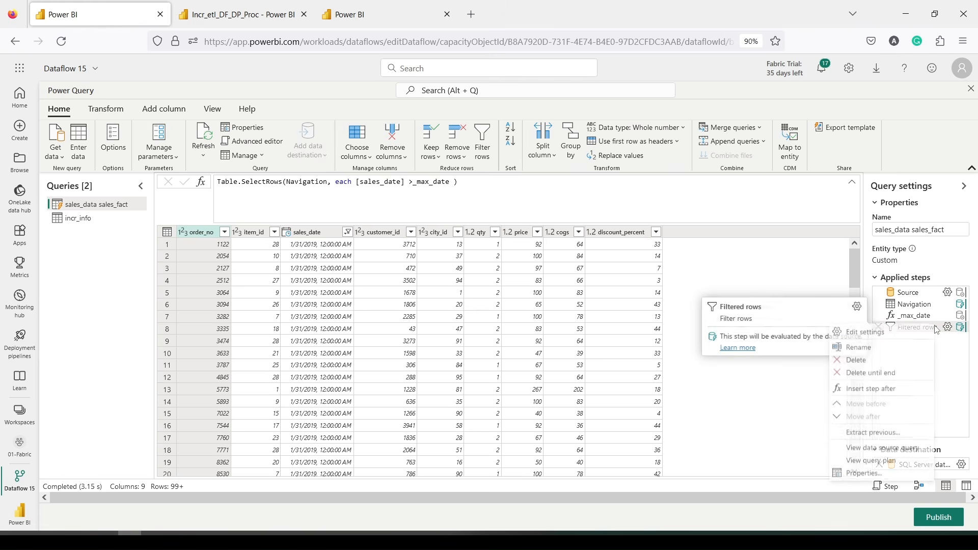
{"action": "left_click", "coordinate": [874, 450]}
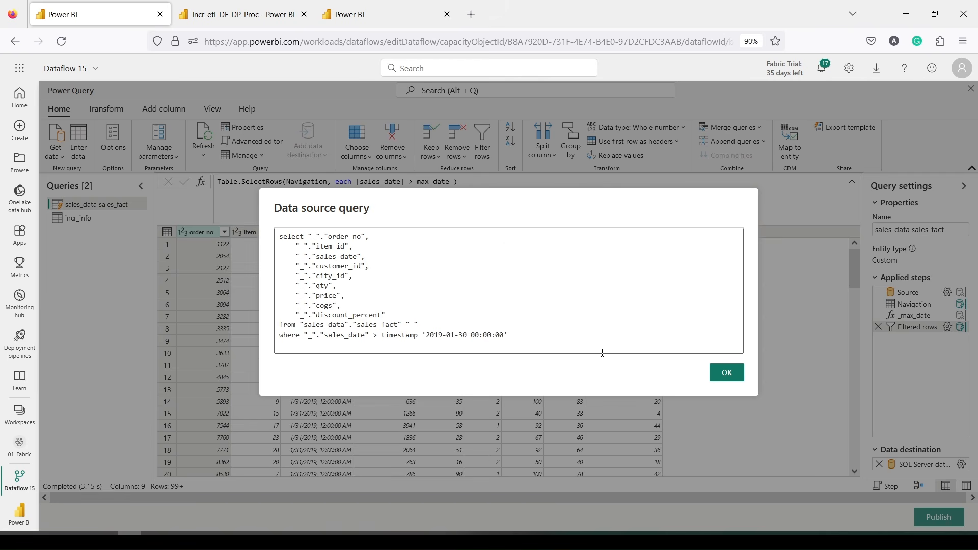
{"action": "left_click", "coordinate": [731, 379]}
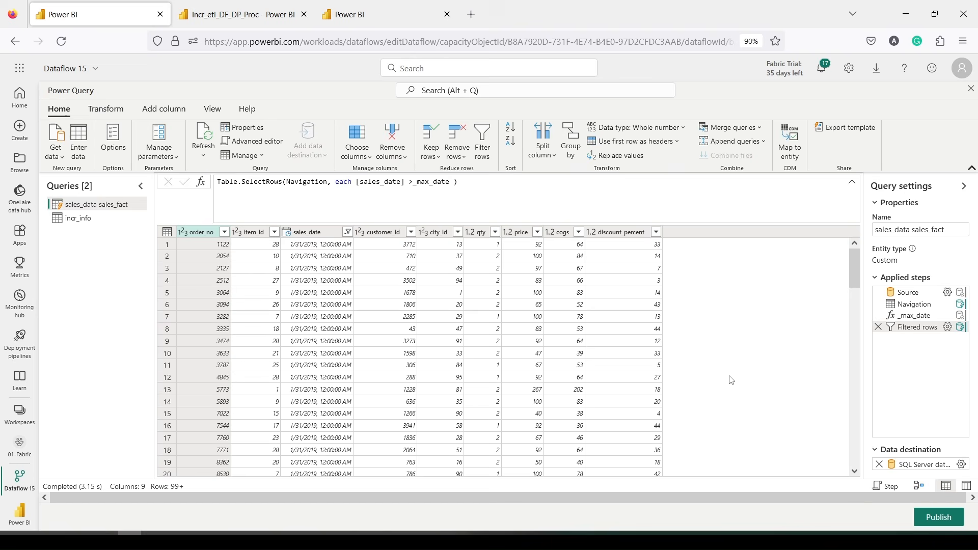
{"action": "left_click", "coordinate": [971, 89]}
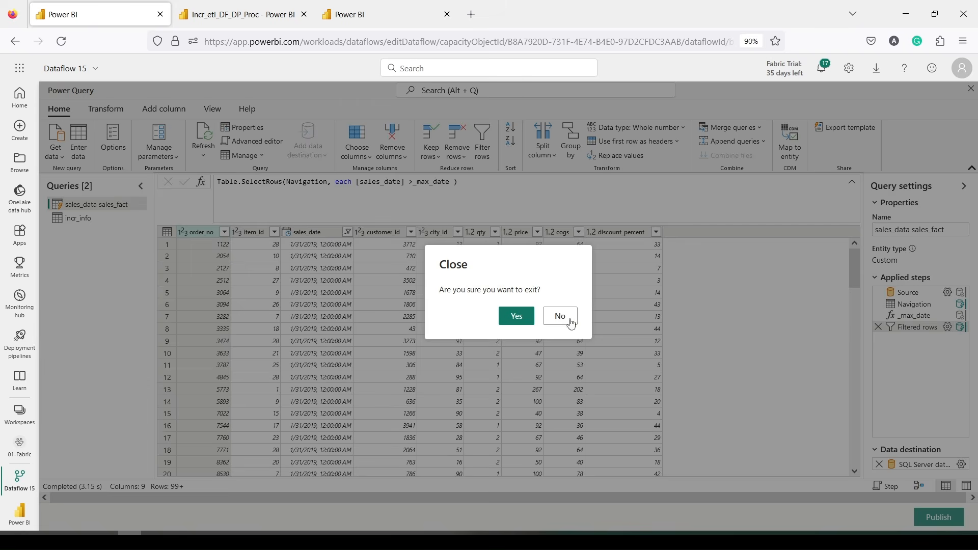
{"action": "left_click", "coordinate": [517, 316]}
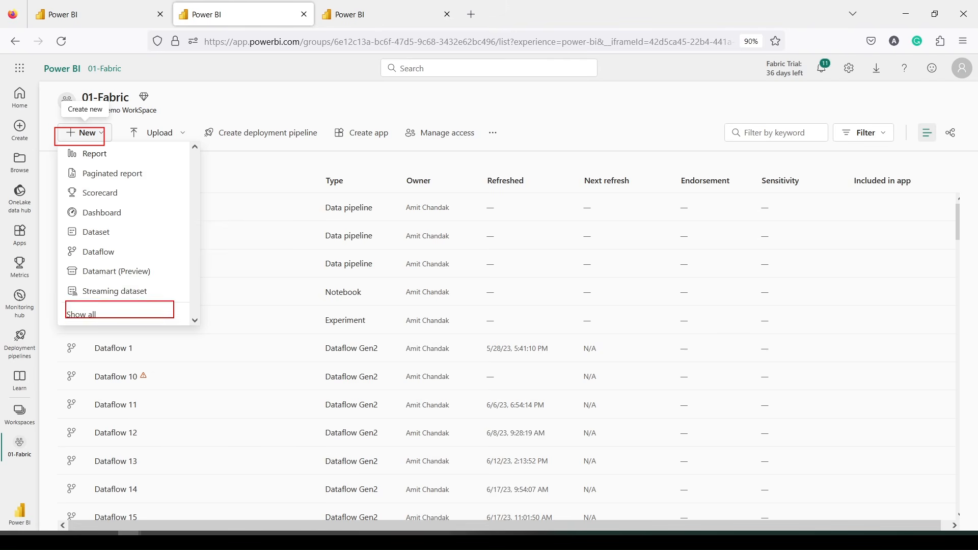
Step: Create a new data pipeline named Incr_etl_DF_DP_Proc in the 01-Fabric workspace
{"action": "left_click", "coordinate": [81, 315]}
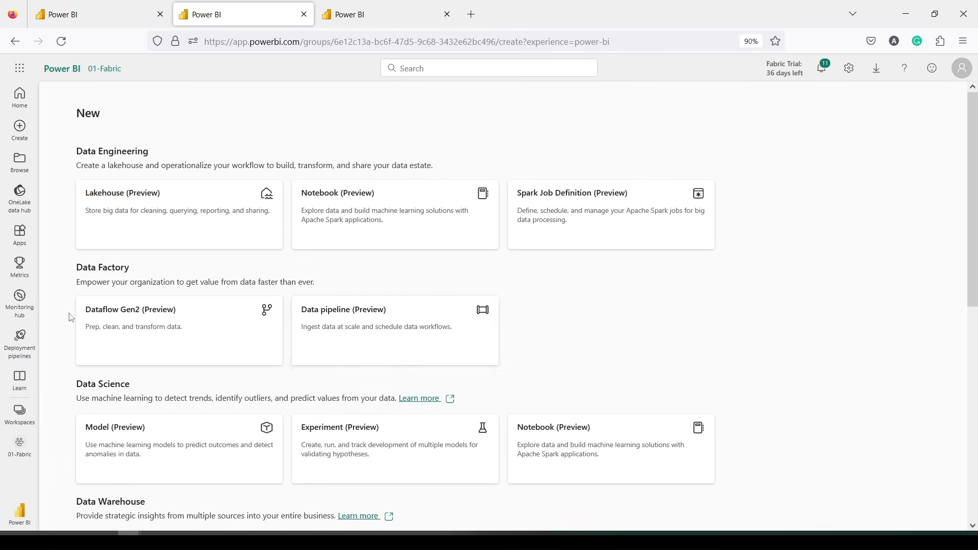
{"action": "left_click", "coordinate": [355, 316]}
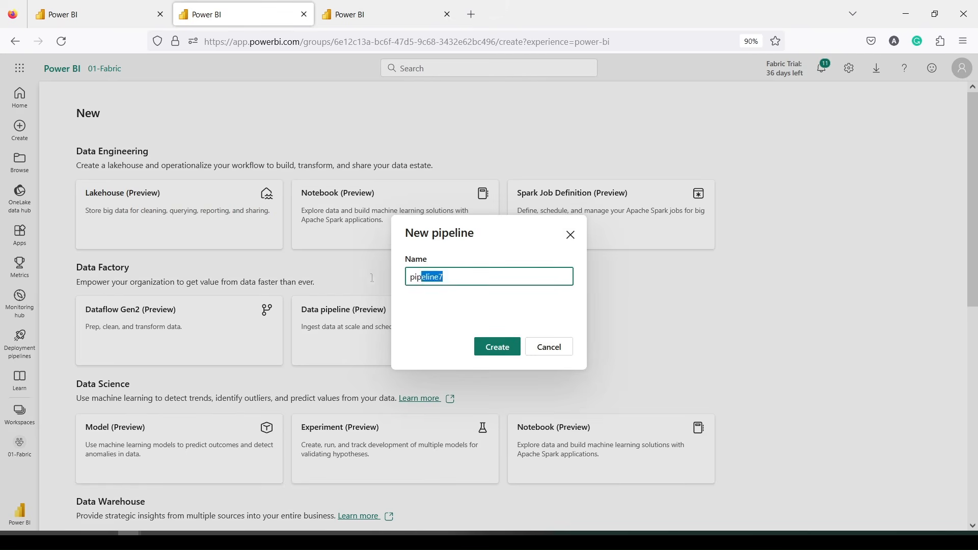
{"action": "type", "text": "Incr_etl_DF-DP_"}
{"action": "key", "text": "BackSpace"}
{"action": "key", "text": "BackSpace"}
{"action": "key", "text": "BackSpace"}
{"action": "key", "text": "BackSpace"}
{"action": "type", "text": "_DP_Proc"}
{"action": "left_click", "coordinate": [491, 351]}
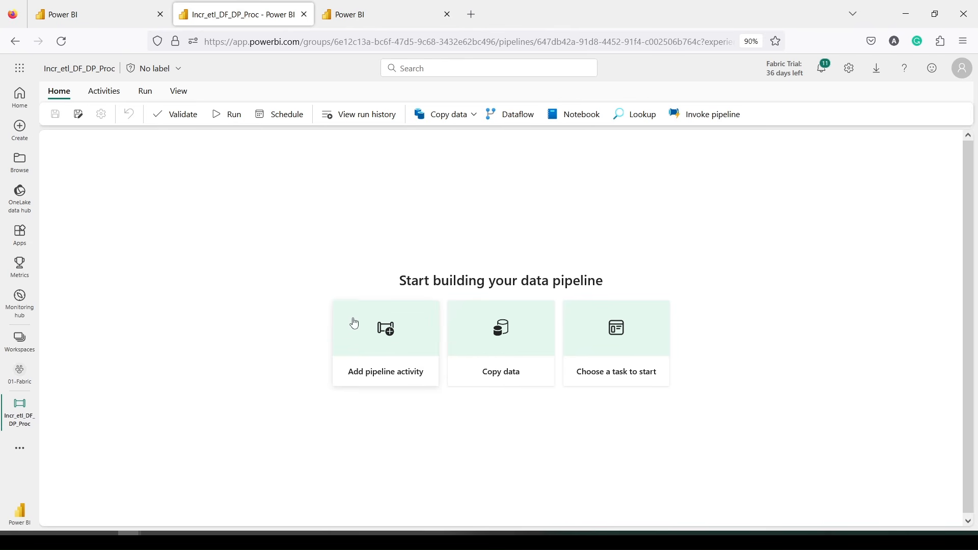
Step: Add a Dataflow activity as the first activity of the empty pipeline
{"action": "left_click", "coordinate": [374, 335]}
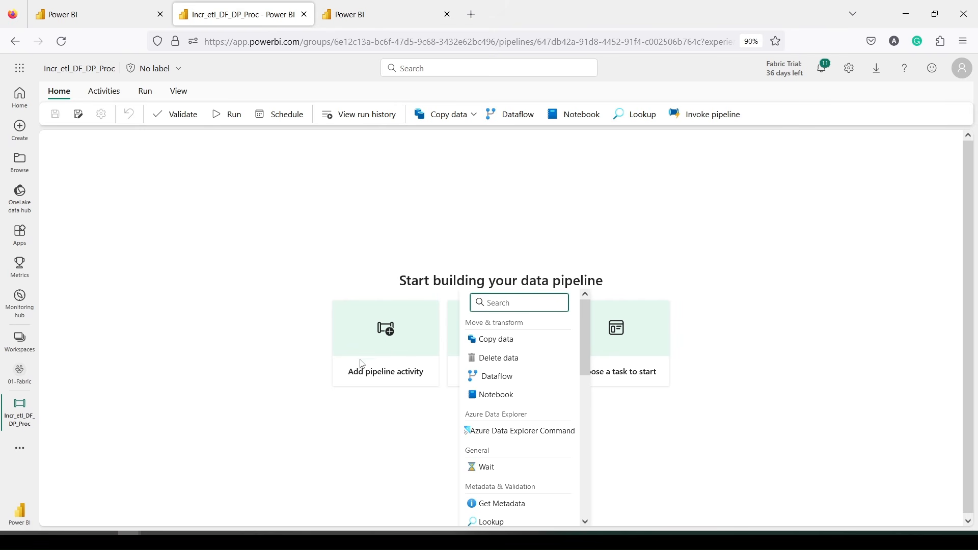
{"action": "left_click", "coordinate": [291, 278]}
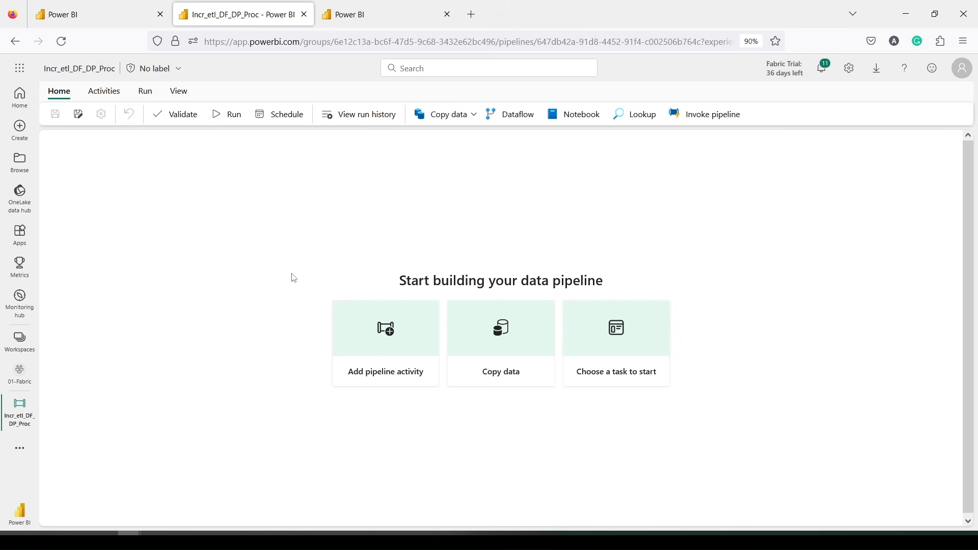
{"action": "left_click_drag", "start_coordinate": [318, 284], "coordinate": [453, 411]}
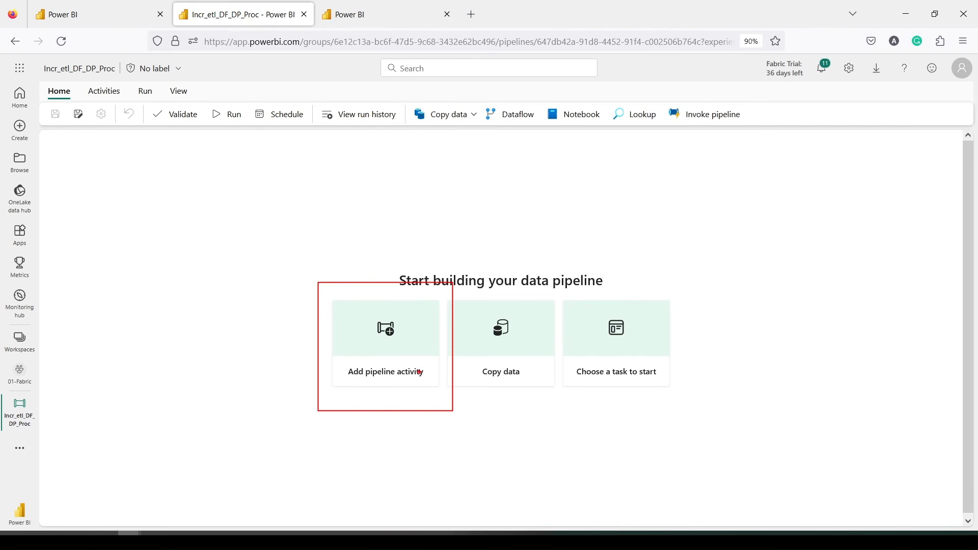
{"action": "left_click", "coordinate": [428, 377]}
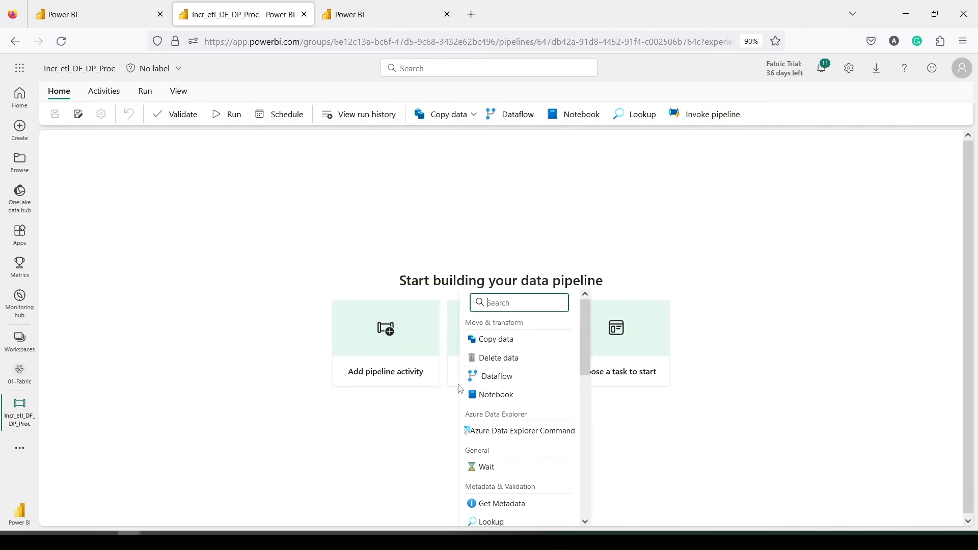
{"action": "left_click", "coordinate": [493, 377]}
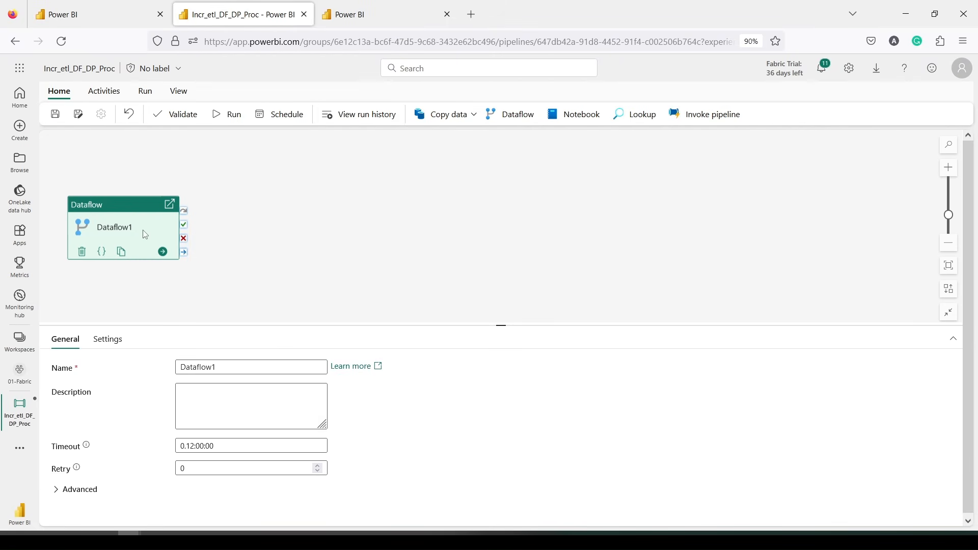
Step: Set the Dataflow activity to run Dataflow 15
{"action": "left_click", "coordinate": [118, 347]}
{"action": "left_click", "coordinate": [321, 369]}
{"action": "left_click", "coordinate": [350, 372]}
{"action": "left_click", "coordinate": [315, 369]}
{"action": "scroll", "coordinate": [247, 456], "scroll_direction": "down", "scroll_amount": 5}
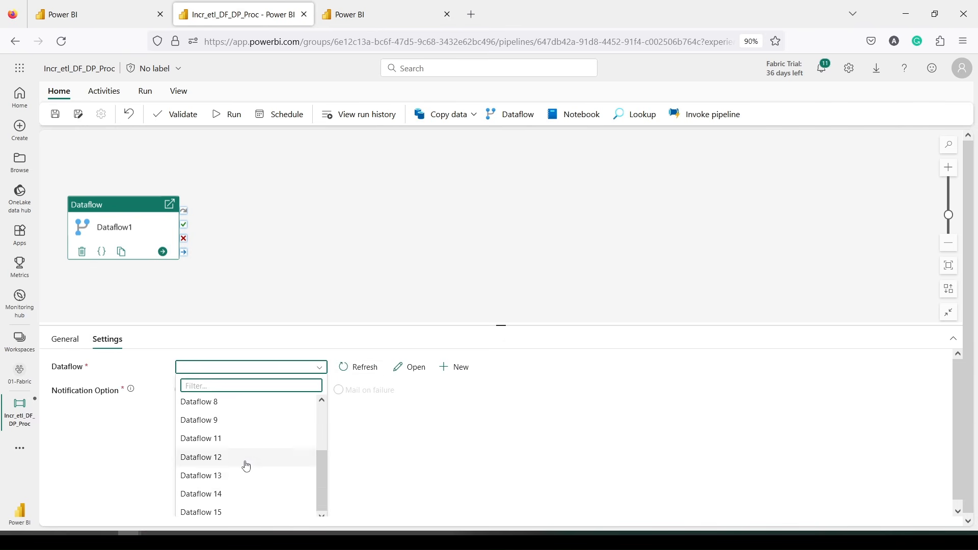
{"action": "left_click", "coordinate": [223, 512]}
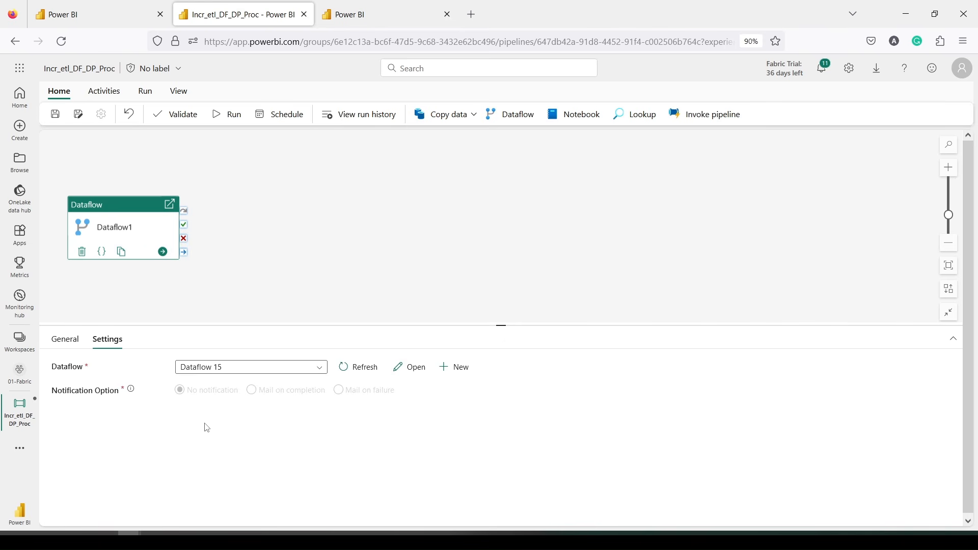
{"action": "left_click", "coordinate": [231, 236]}
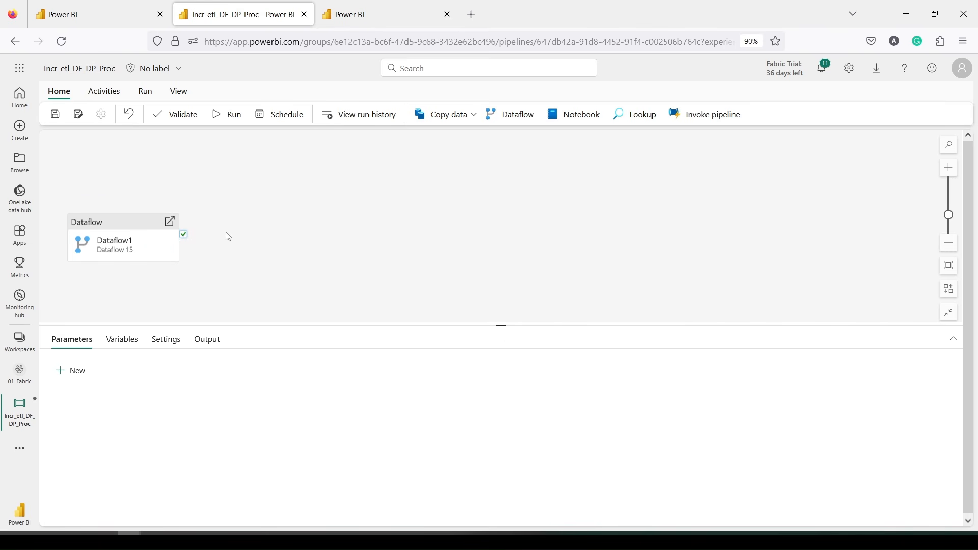
Step: Add a Stored procedure activity and connect the Dataflow activity's on-success output to it
{"action": "mouse_move", "coordinate": [189, 238]}
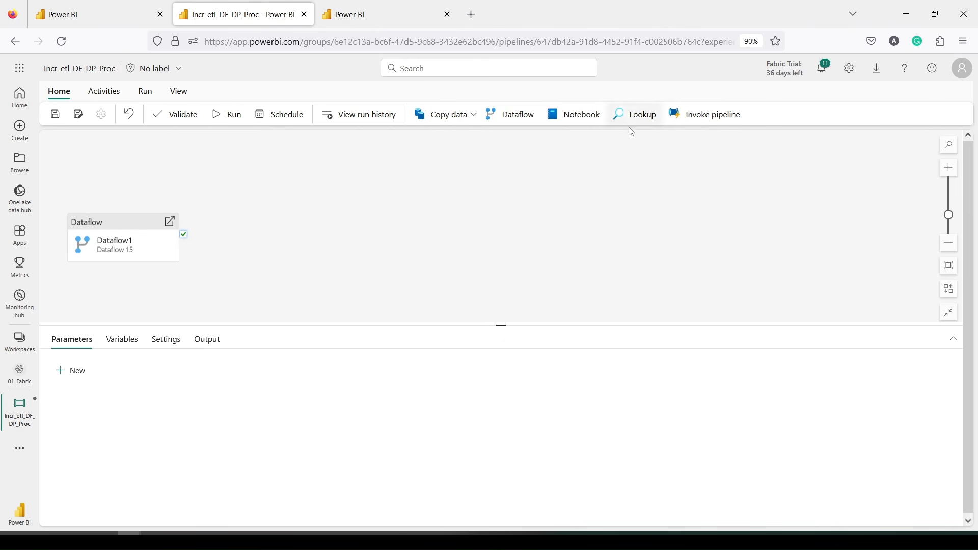
{"action": "left_click", "coordinate": [121, 101]}
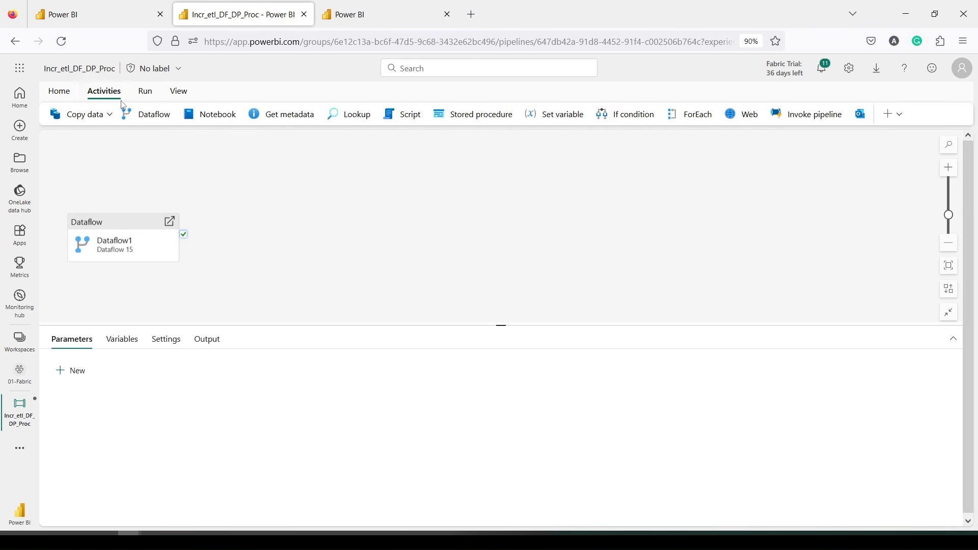
{"action": "left_click", "coordinate": [469, 120]}
{"action": "left_click_drag", "start_coordinate": [184, 234], "coordinate": [212, 234]}
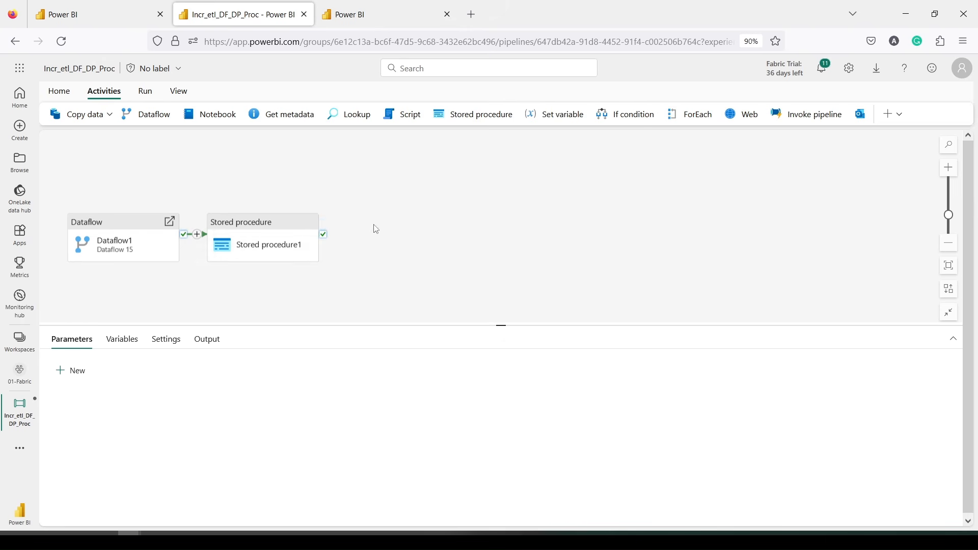
Step: Configure the Stored procedure activity with workspace warehouse indrDemo and procedure [dbo].[loadSales]
{"action": "left_click", "coordinate": [271, 246]}
{"action": "left_click", "coordinate": [113, 340]}
{"action": "left_click", "coordinate": [187, 373]}
{"action": "left_click", "coordinate": [207, 389]}
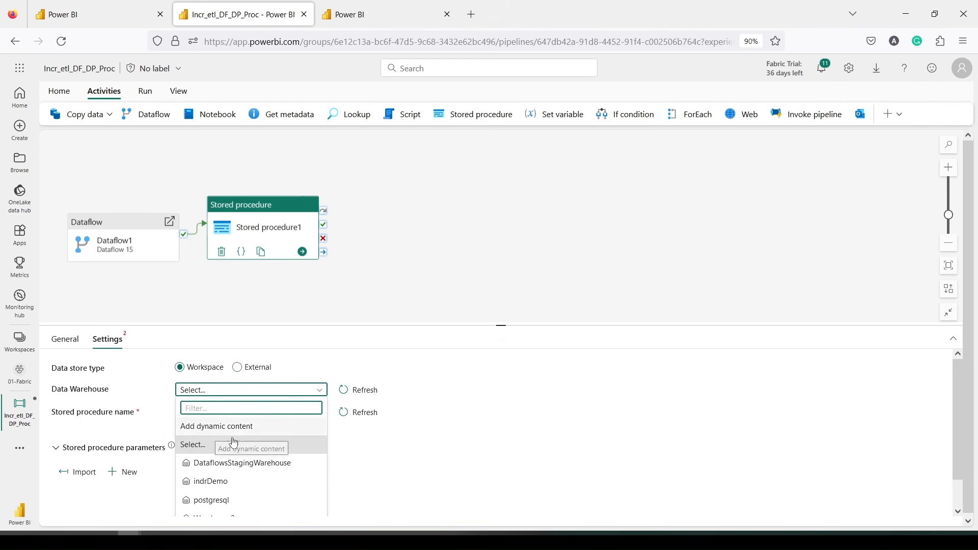
{"action": "left_click", "coordinate": [207, 481]}
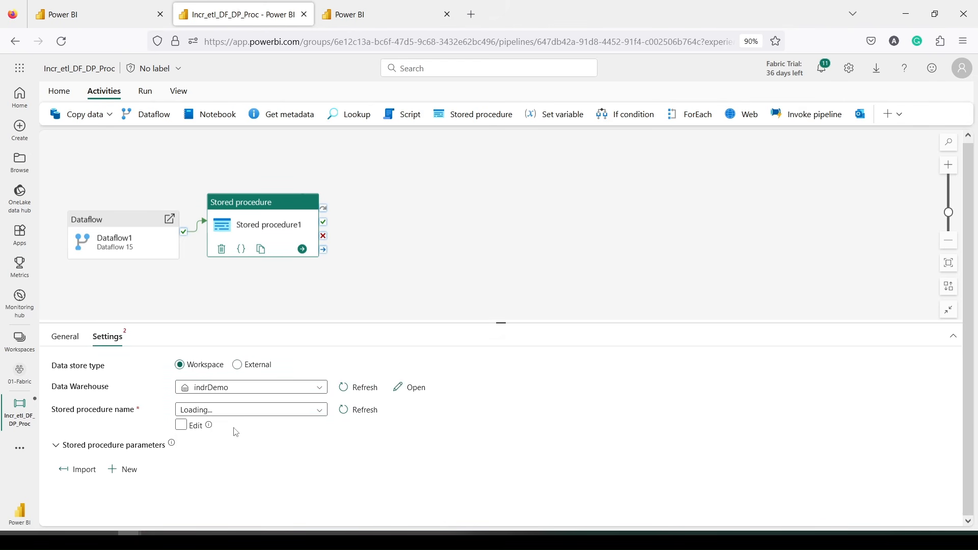
{"action": "left_click", "coordinate": [250, 411]}
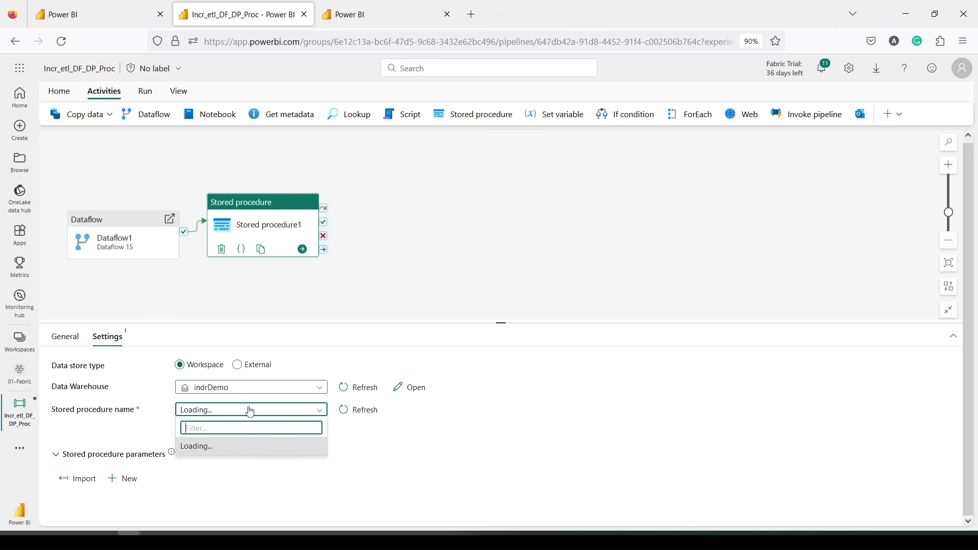
{"action": "left_click", "coordinate": [347, 411]}
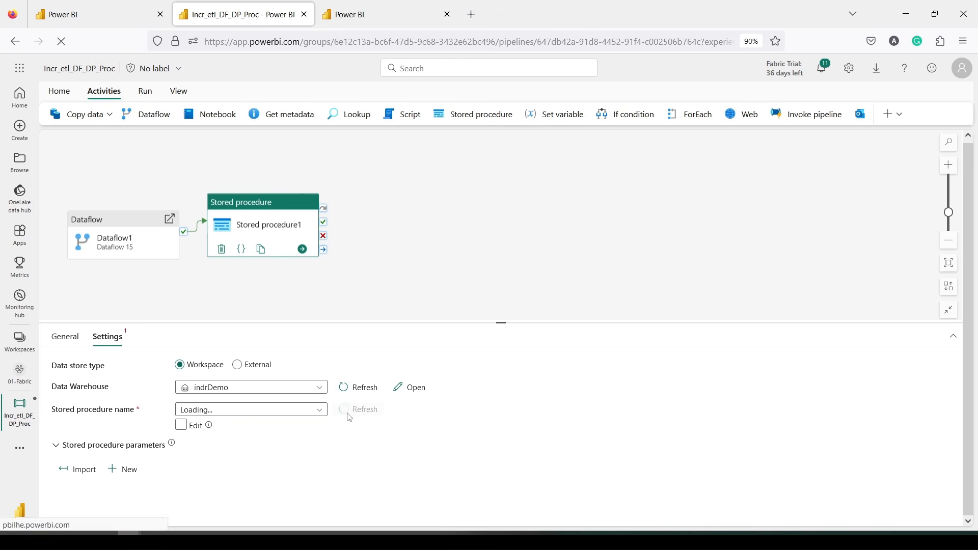
{"action": "left_click", "coordinate": [308, 411]}
{"action": "left_click", "coordinate": [211, 466]}
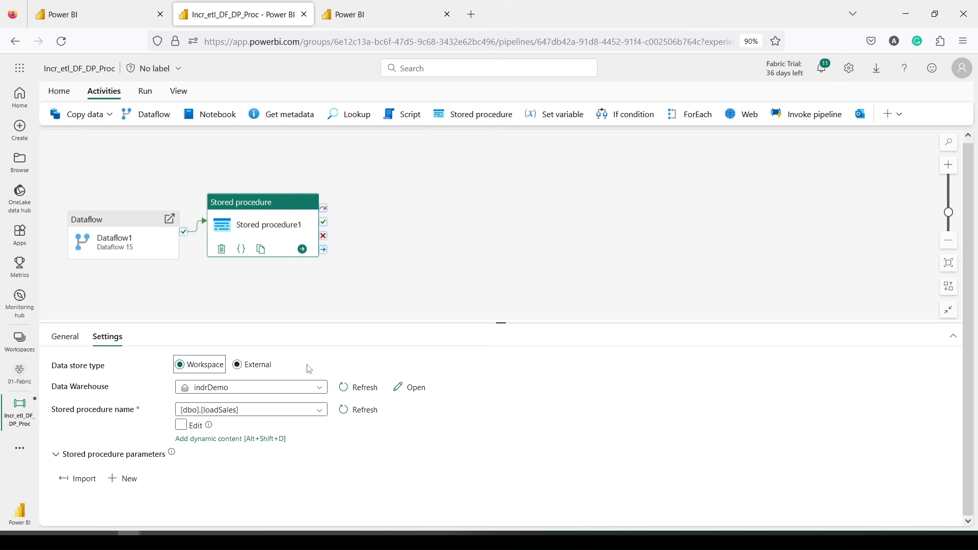
Step: Save the pipeline and validate it
{"action": "left_click", "coordinate": [59, 92]}
{"action": "left_click", "coordinate": [57, 114]}
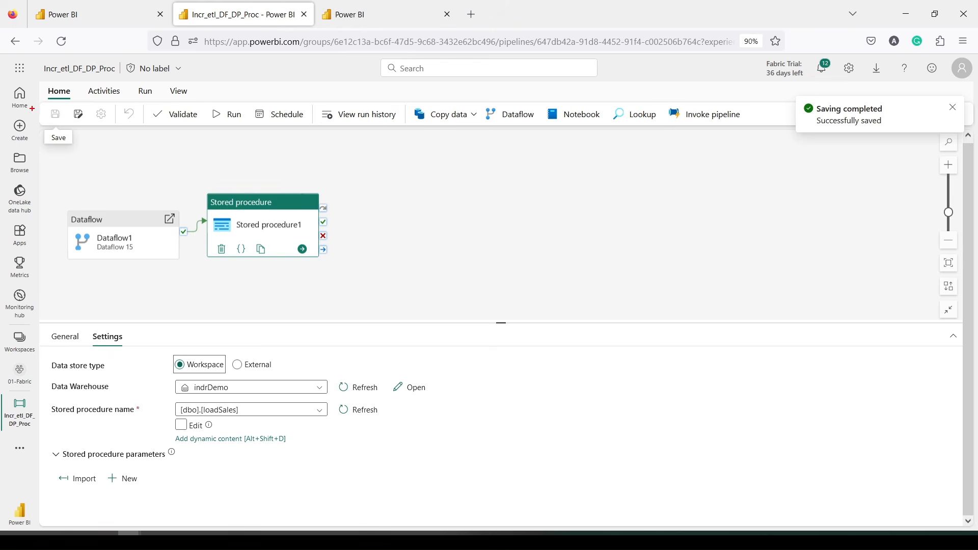
{"action": "left_click_drag", "start_coordinate": [45, 108], "coordinate": [68, 122]}
{"action": "mouse_move", "coordinate": [147, 105]}
{"action": "left_mouse_down"}
{"action": "mouse_move", "coordinate": [199, 131]}
{"action": "mouse_move", "coordinate": [247, 126]}
{"action": "left_mouse_up"}
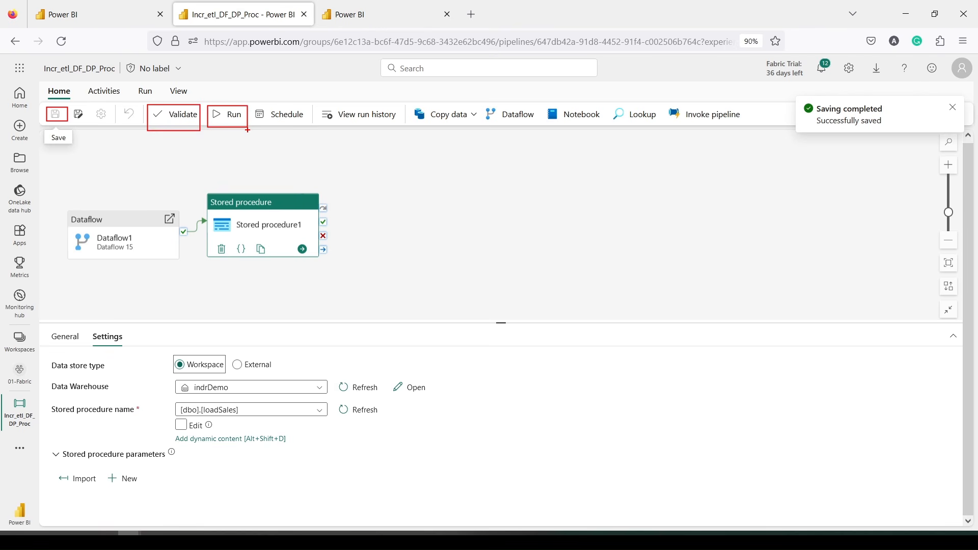
{"action": "left_click", "coordinate": [172, 115]}
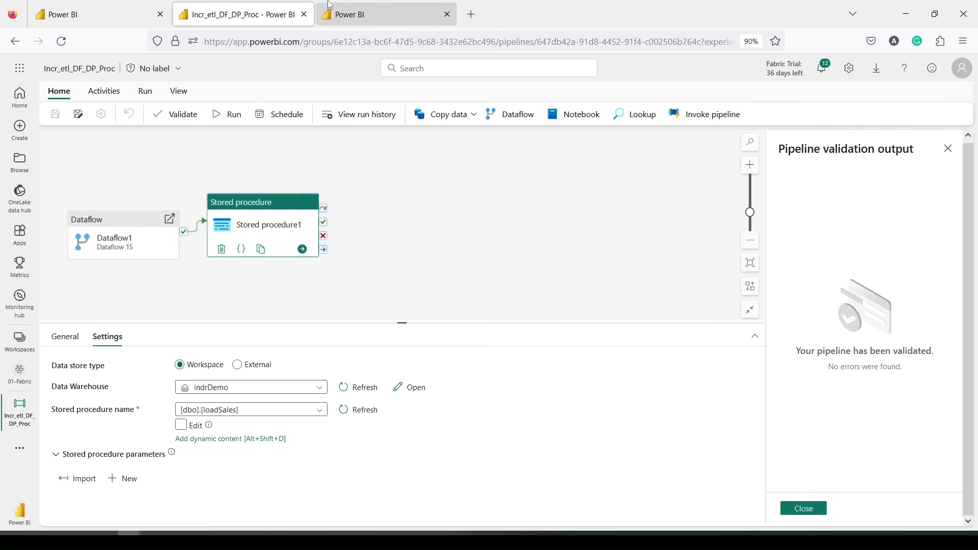
Step: Check the collectdate in the indrDemo incr_info table, and run the Incr_etl_DF_DP_Proc pipeline
{"action": "left_click", "coordinate": [93, 21]}
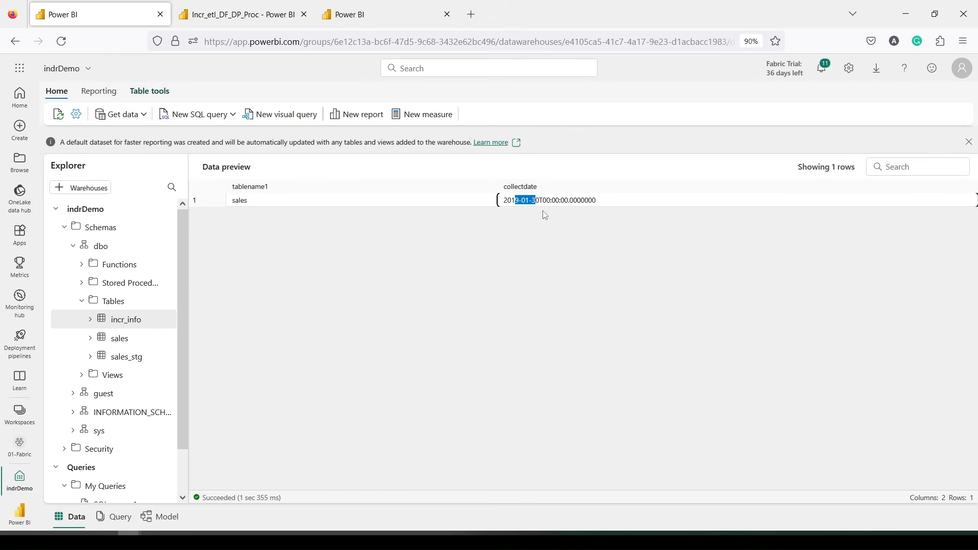
{"action": "left_click", "coordinate": [285, 14]}
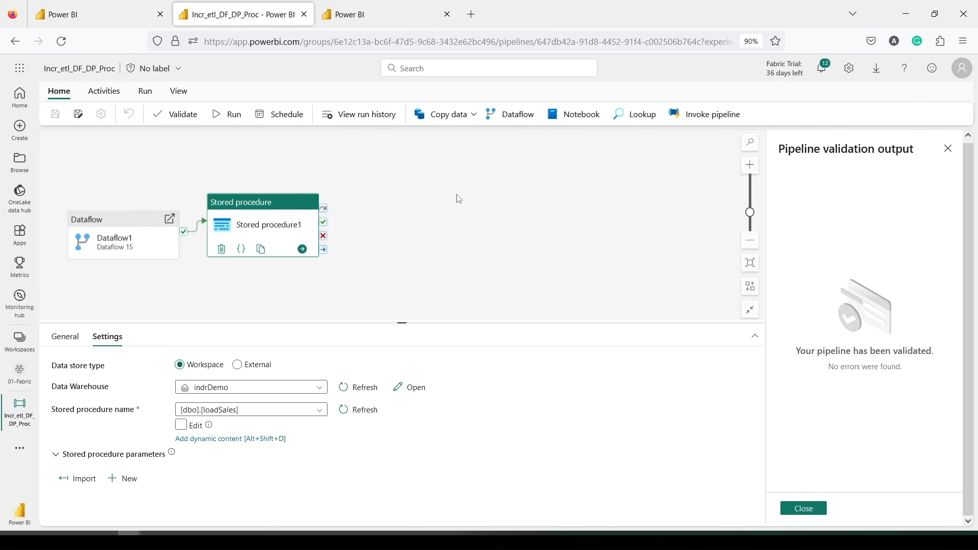
{"action": "left_click", "coordinate": [227, 114]}
{"action": "left_click", "coordinate": [414, 207]}
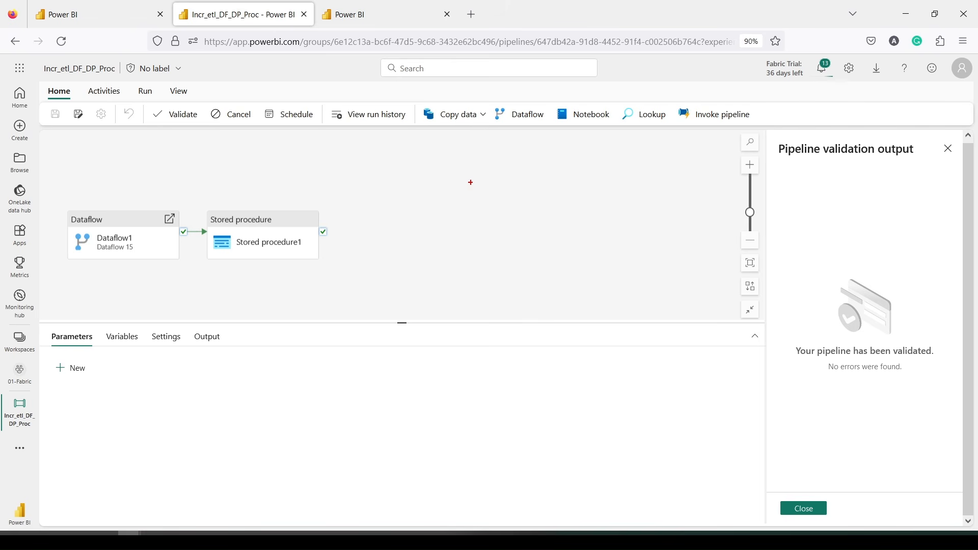
{"action": "left_click_drag", "start_coordinate": [807, 57], "coordinate": [841, 82]}
{"action": "left_click_drag", "start_coordinate": [44, 326], "coordinate": [764, 436]}
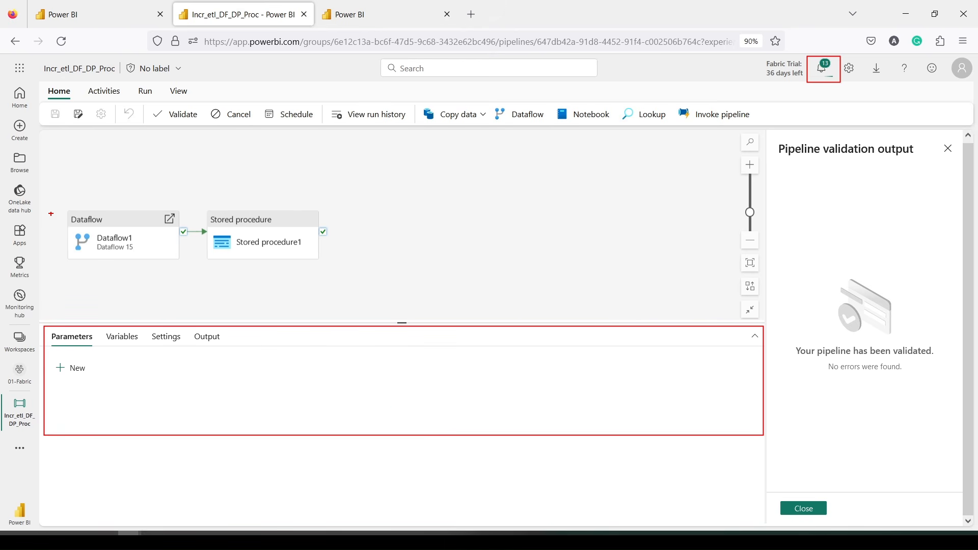
{"action": "mouse_move", "coordinate": [49, 201]}
{"action": "left_mouse_down"}
{"action": "mouse_move", "coordinate": [150, 258]}
{"action": "mouse_move", "coordinate": [76, 220]}
{"action": "left_mouse_up"}
{"action": "mouse_move", "coordinate": [335, 211]}
{"action": "left_mouse_down"}
{"action": "mouse_move", "coordinate": [288, 193]}
{"action": "mouse_move", "coordinate": [201, 242]}
{"action": "mouse_move", "coordinate": [345, 254]}
{"action": "mouse_move", "coordinate": [322, 204]}
{"action": "left_mouse_up"}
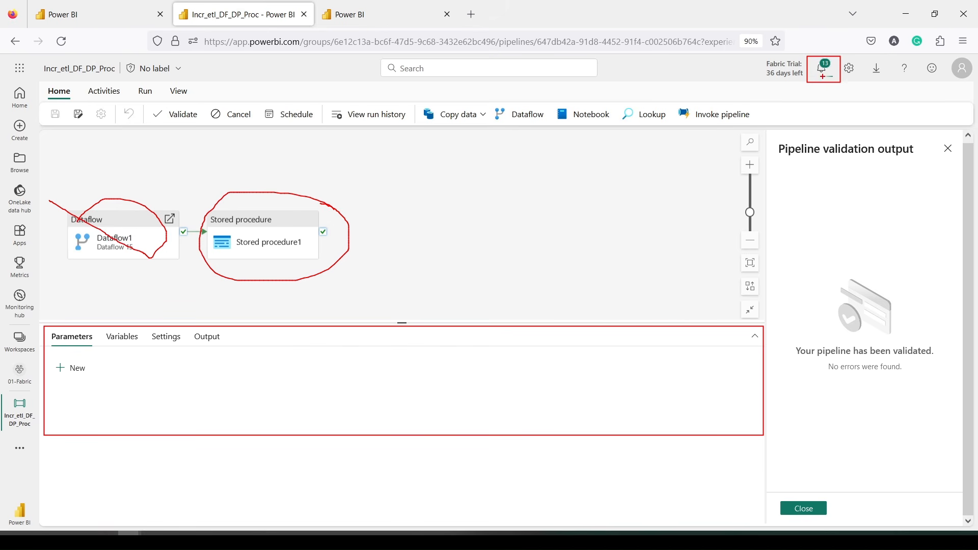
{"action": "key", "text": "Escape"}
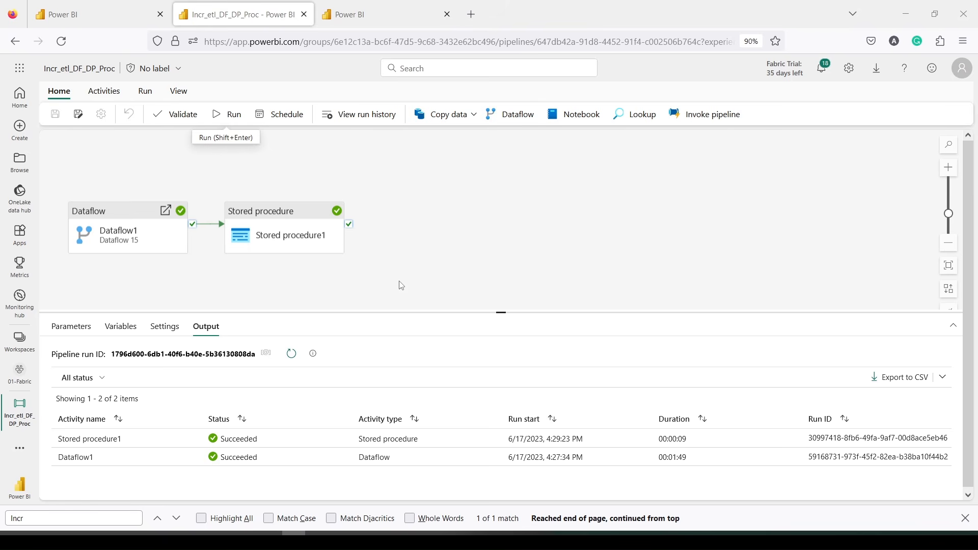
Step: In the indrDemo warehouse, run the existing row-count queries on dbo.sales and dbo.sales_stg separately
{"action": "left_click", "coordinate": [379, 22]}
{"action": "left_click_drag", "start_coordinate": [366, 239], "coordinate": [216, 232]}
{"action": "left_click", "coordinate": [215, 191]}
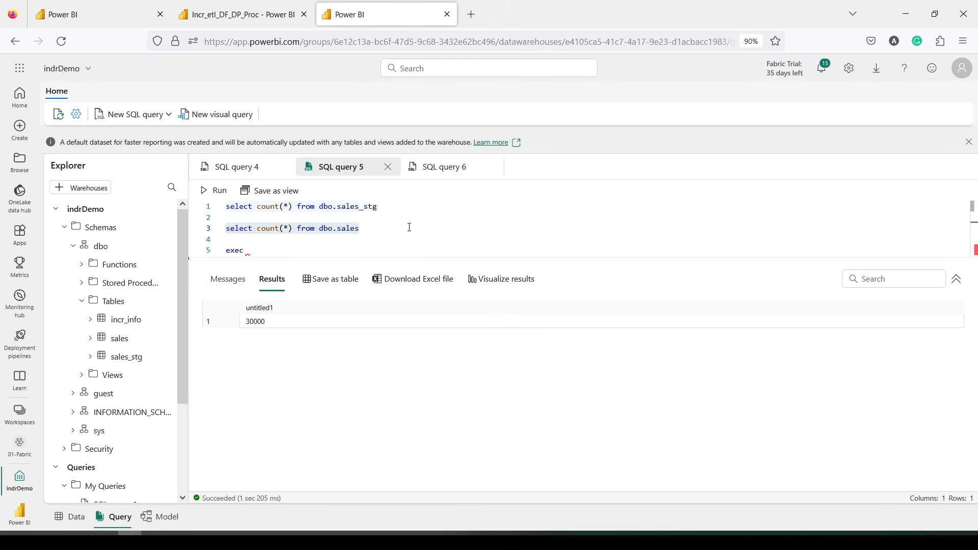
{"action": "left_click_drag", "start_coordinate": [382, 206], "coordinate": [224, 207]}
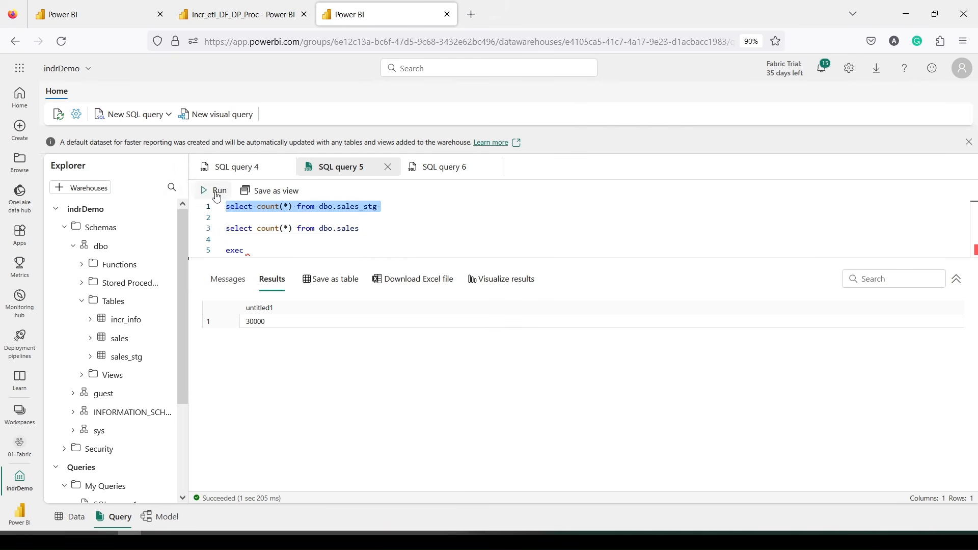
{"action": "left_click", "coordinate": [215, 191]}
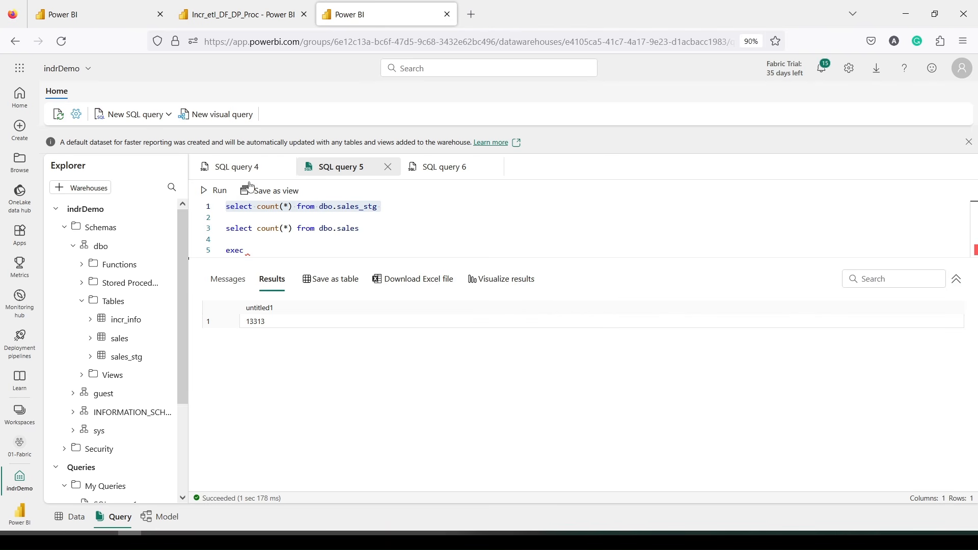
Step: Open Dataflow 15 from the 01-Fabric workspace and check the maxDate value in its incr_info query
{"action": "left_click", "coordinate": [125, 16]}
{"action": "scroll", "coordinate": [132, 331], "scroll_direction": "down", "scroll_amount": 3}
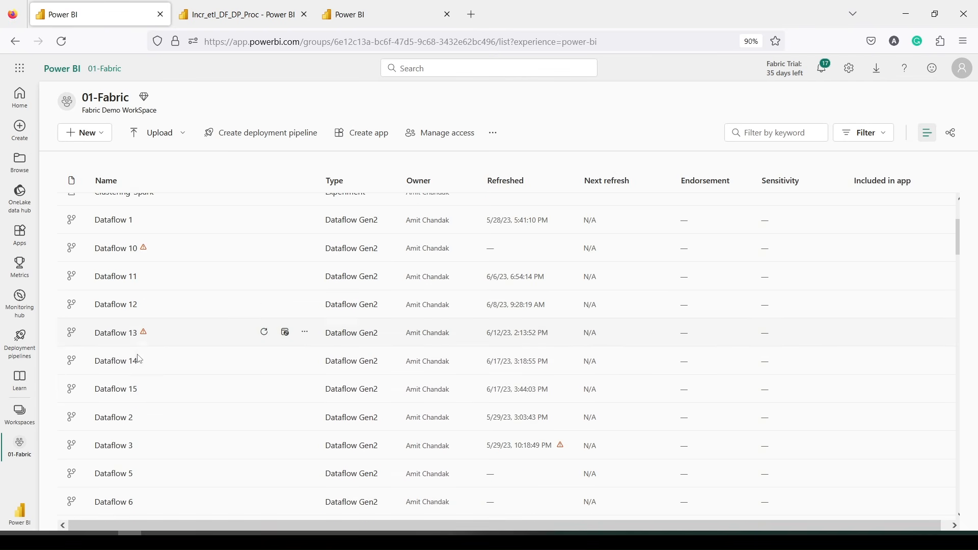
{"action": "left_click", "coordinate": [124, 397]}
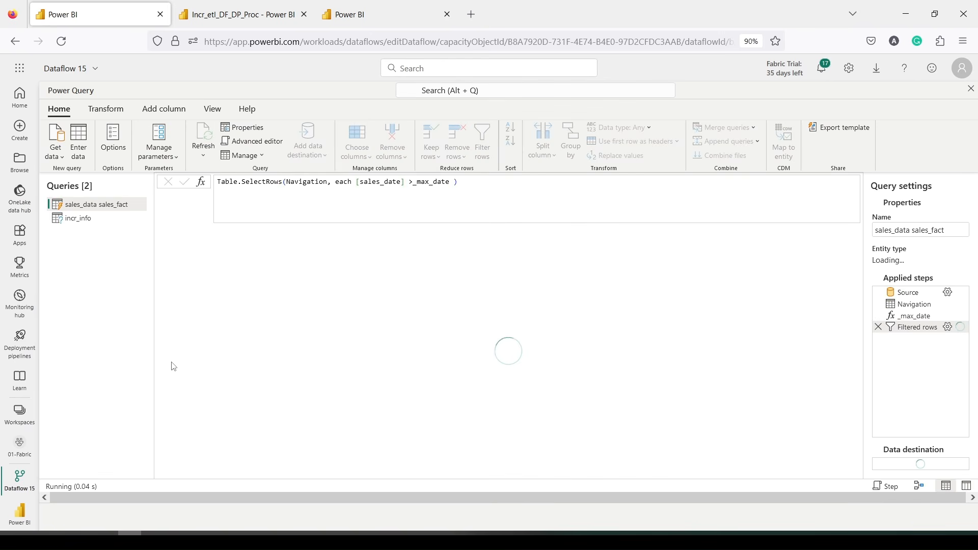
{"action": "left_click", "coordinate": [85, 220]}
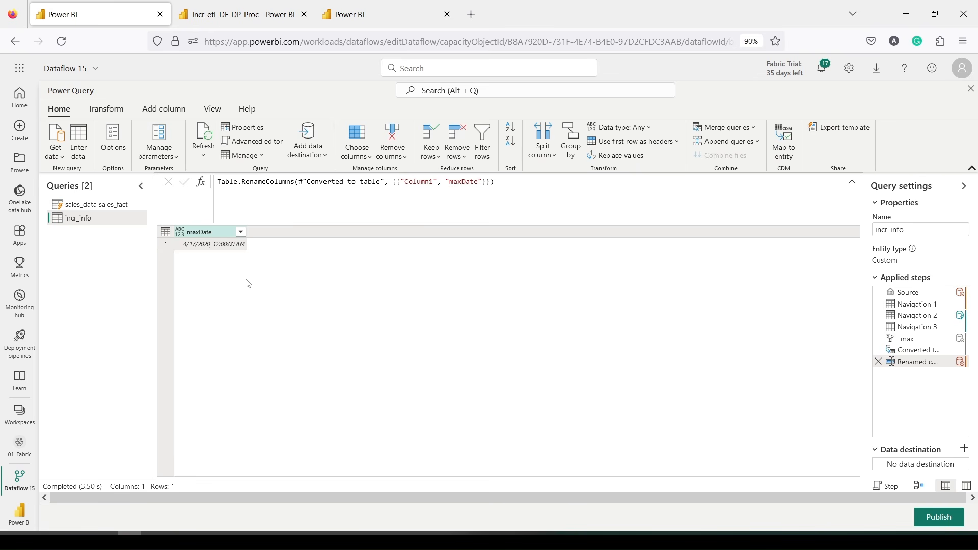
Step: Return to the indrDemo warehouse and open the data preview of the dbo sales table
{"action": "left_click", "coordinate": [246, 21]}
{"action": "left_click", "coordinate": [356, 23]}
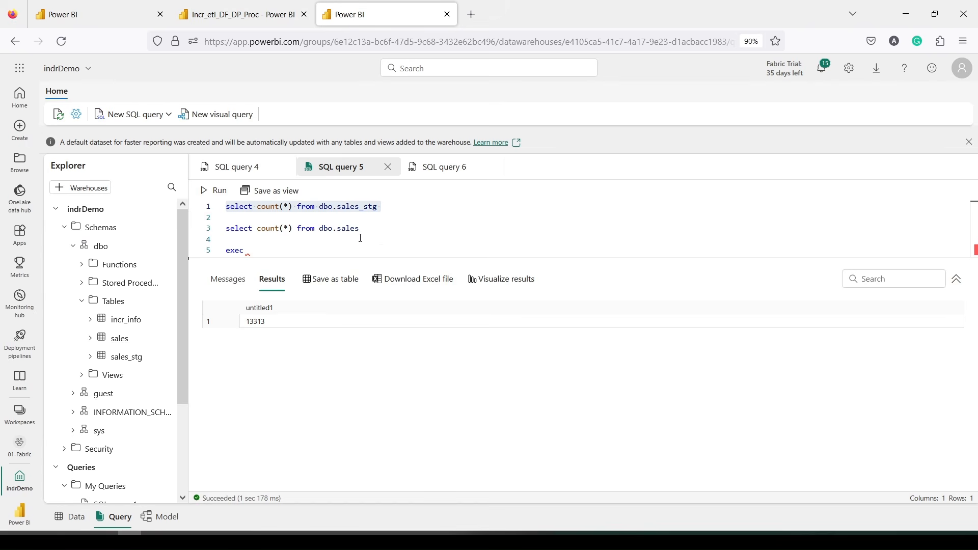
{"action": "left_click", "coordinate": [381, 238]}
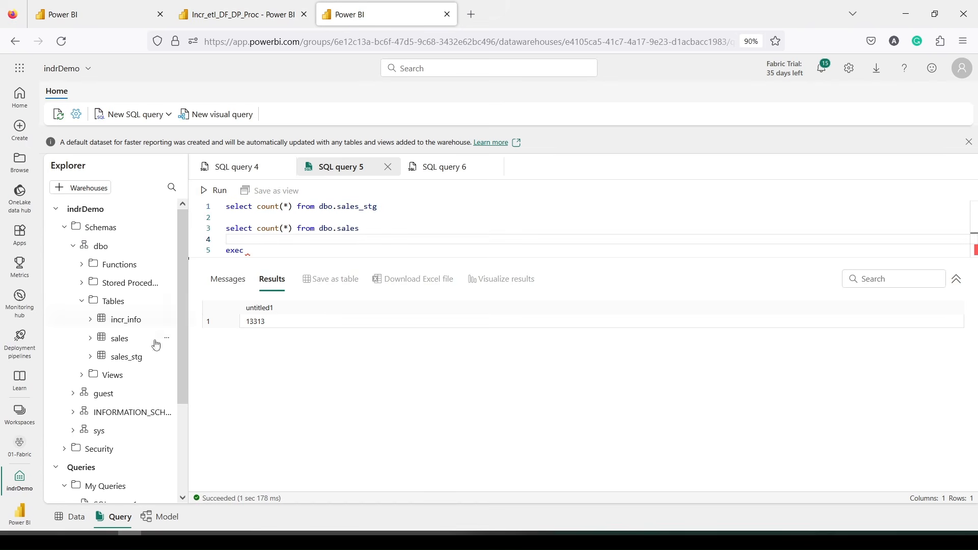
{"action": "left_click", "coordinate": [123, 348]}
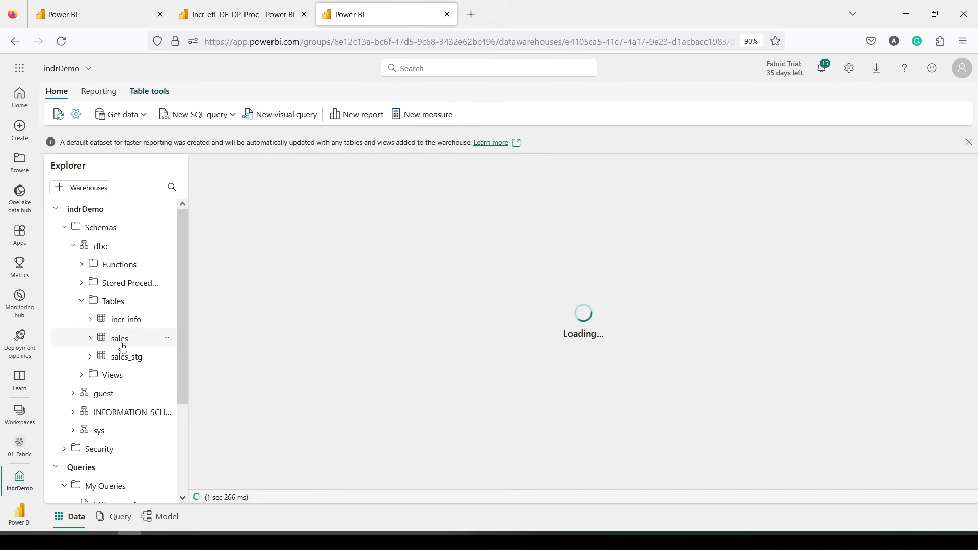